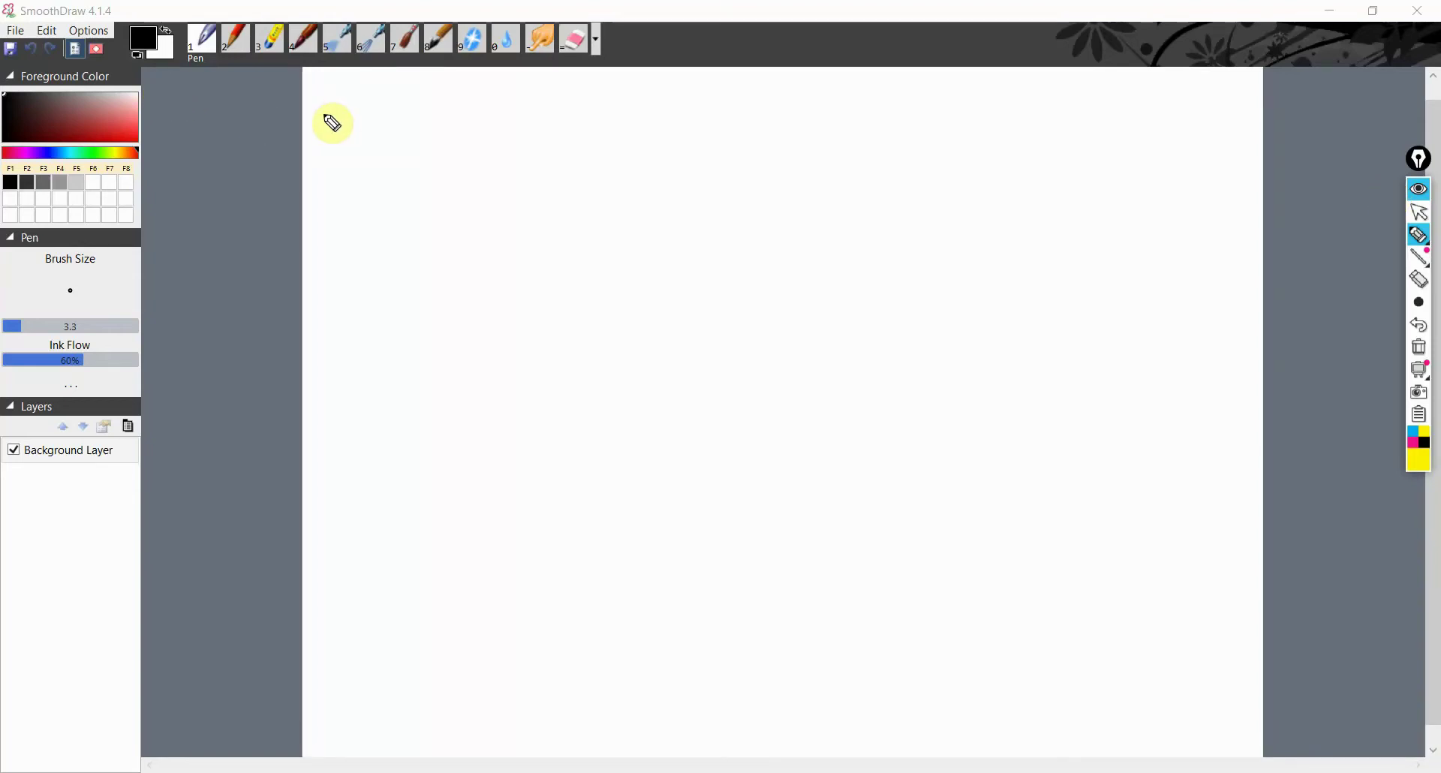
- Switch the ink to black and handwrite the underlined 'Stratified Random Sampling' title
drag(389, 106, 400, 131)
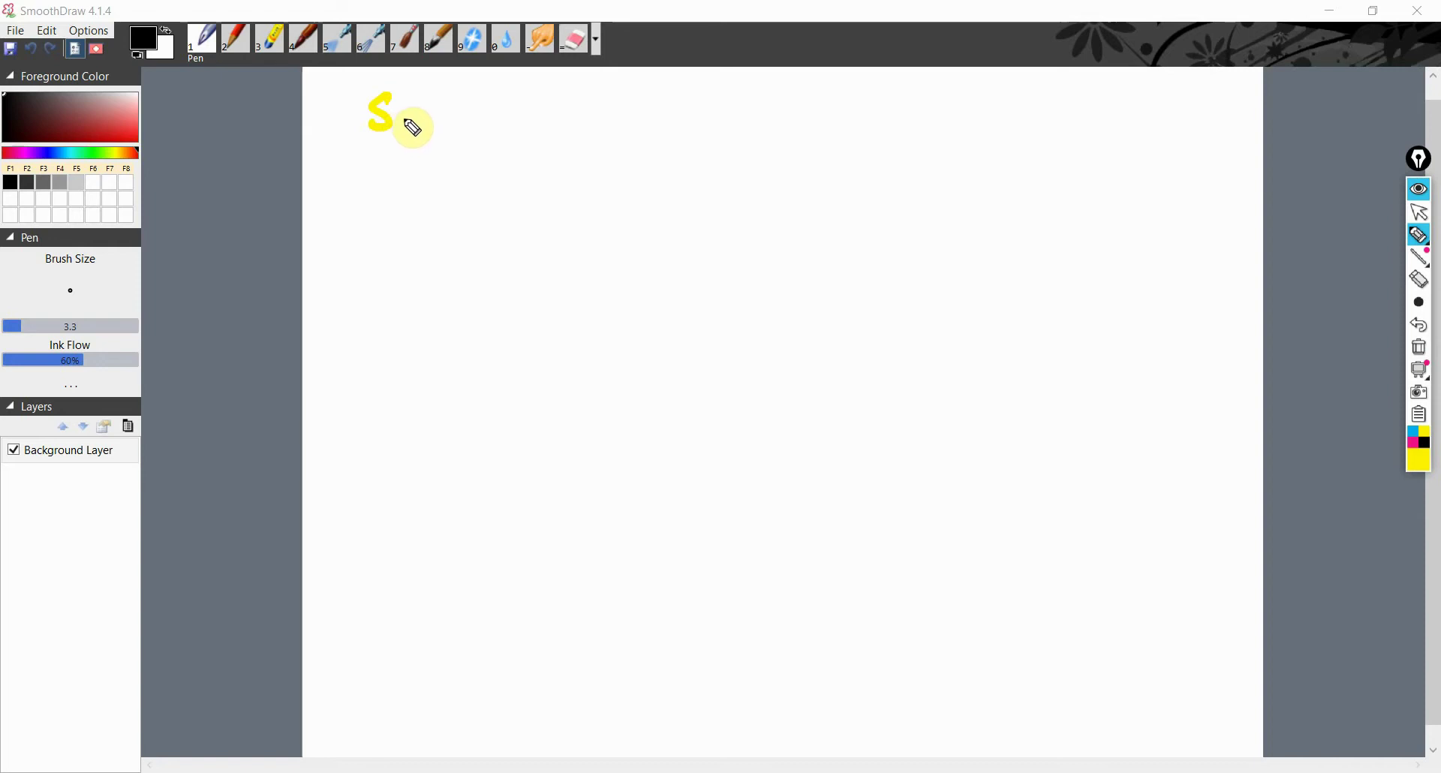
click(1418, 465)
click(1392, 463)
drag(372, 101, 891, 126)
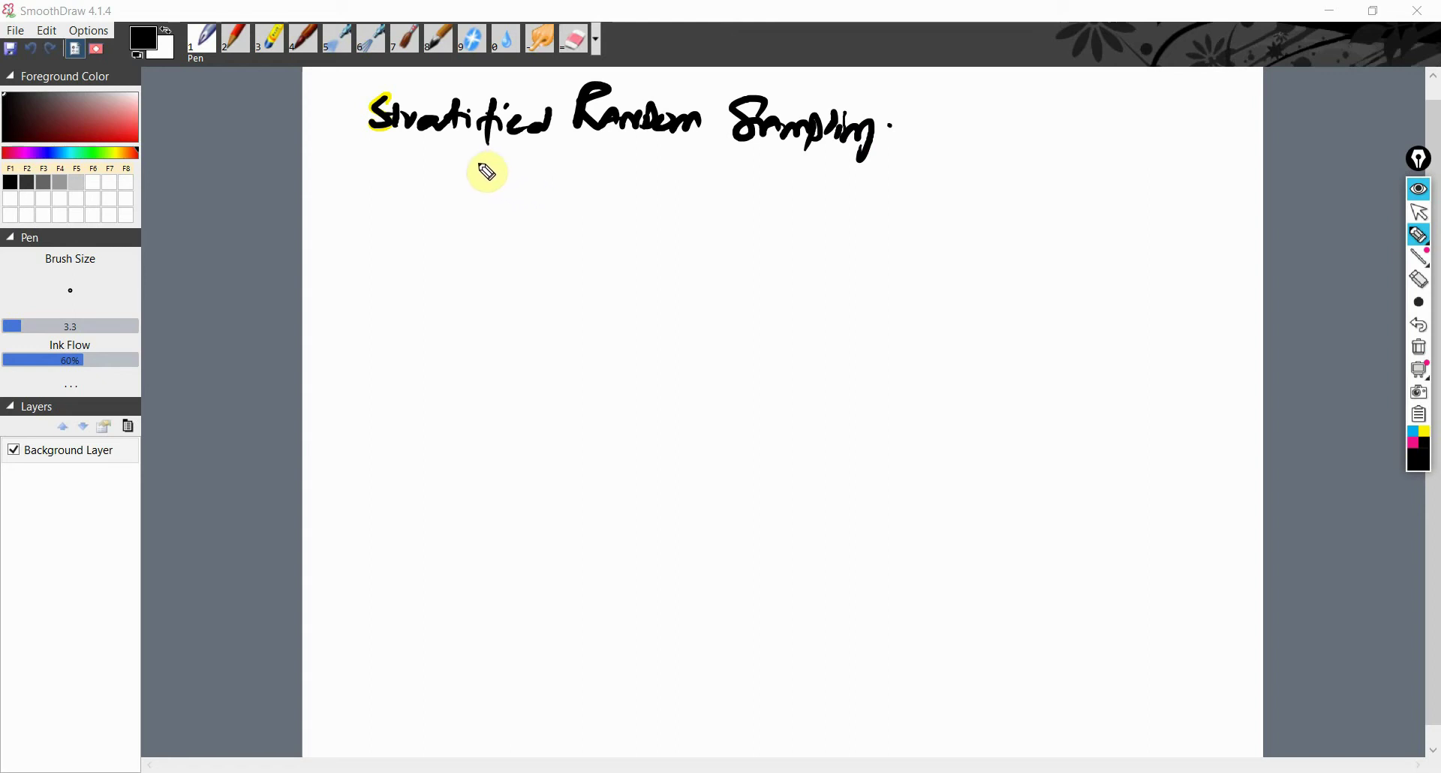
mouse_move(452, 165)
mouse_down()
mouse_move(508, 166)
mouse_move(525, 283)
mouse_move(675, 212)
mouse_move(552, 159)
mouse_up()
- Draw the large population circle with several small circles inside it
mouse_move(605, 187)
mouse_down()
mouse_move(614, 216)
mouse_move(616, 182)
mouse_up()
mouse_move(545, 219)
mouse_down()
mouse_move(540, 232)
mouse_move(554, 219)
mouse_up()
drag(637, 245, 635, 239)
drag(579, 238, 579, 238)
drag(601, 285, 603, 285)
drag(559, 280, 563, 284)
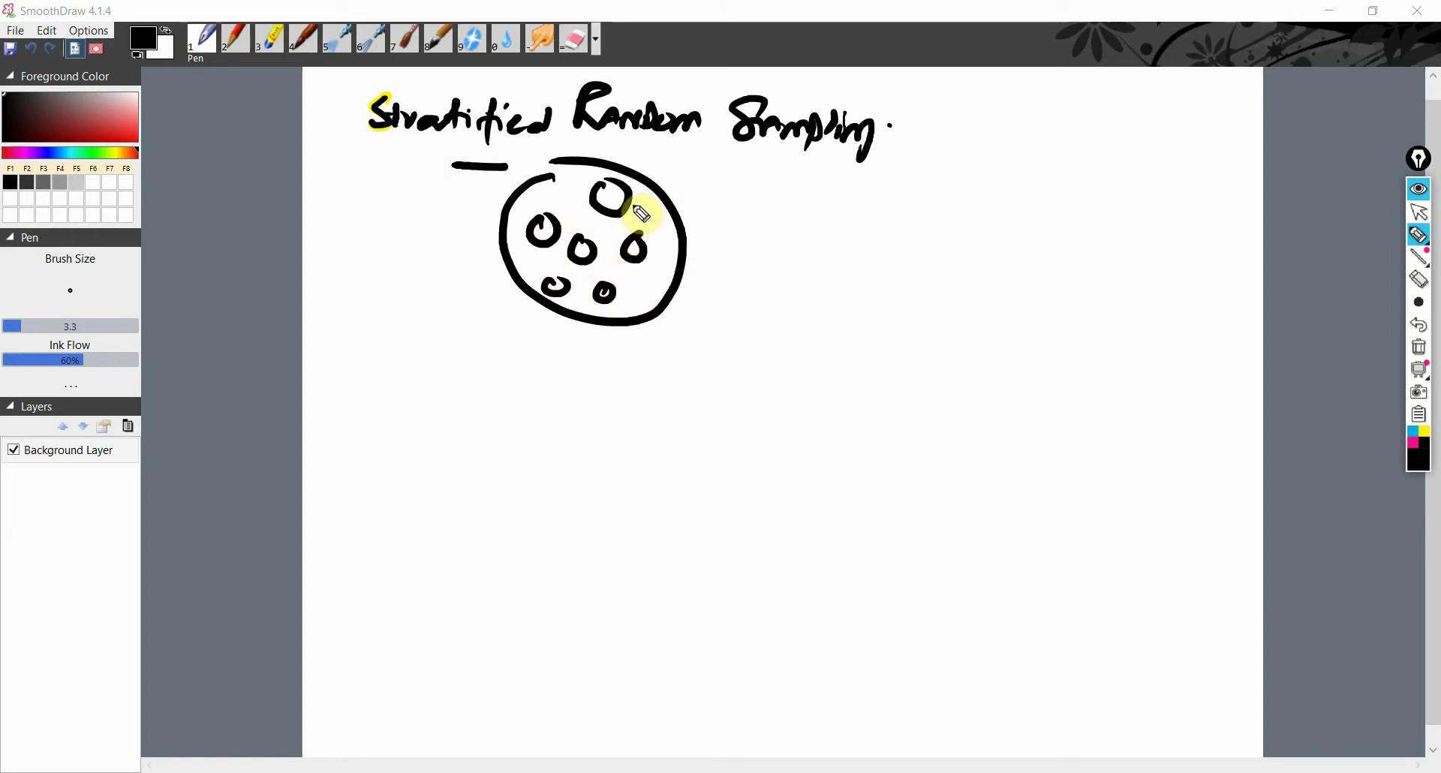
- Connect the circles to LARGE, Medium and Small labels, and box the Small label
mouse_move(620, 201)
mouse_down()
mouse_move(763, 193)
mouse_move(798, 212)
mouse_move(812, 196)
mouse_up()
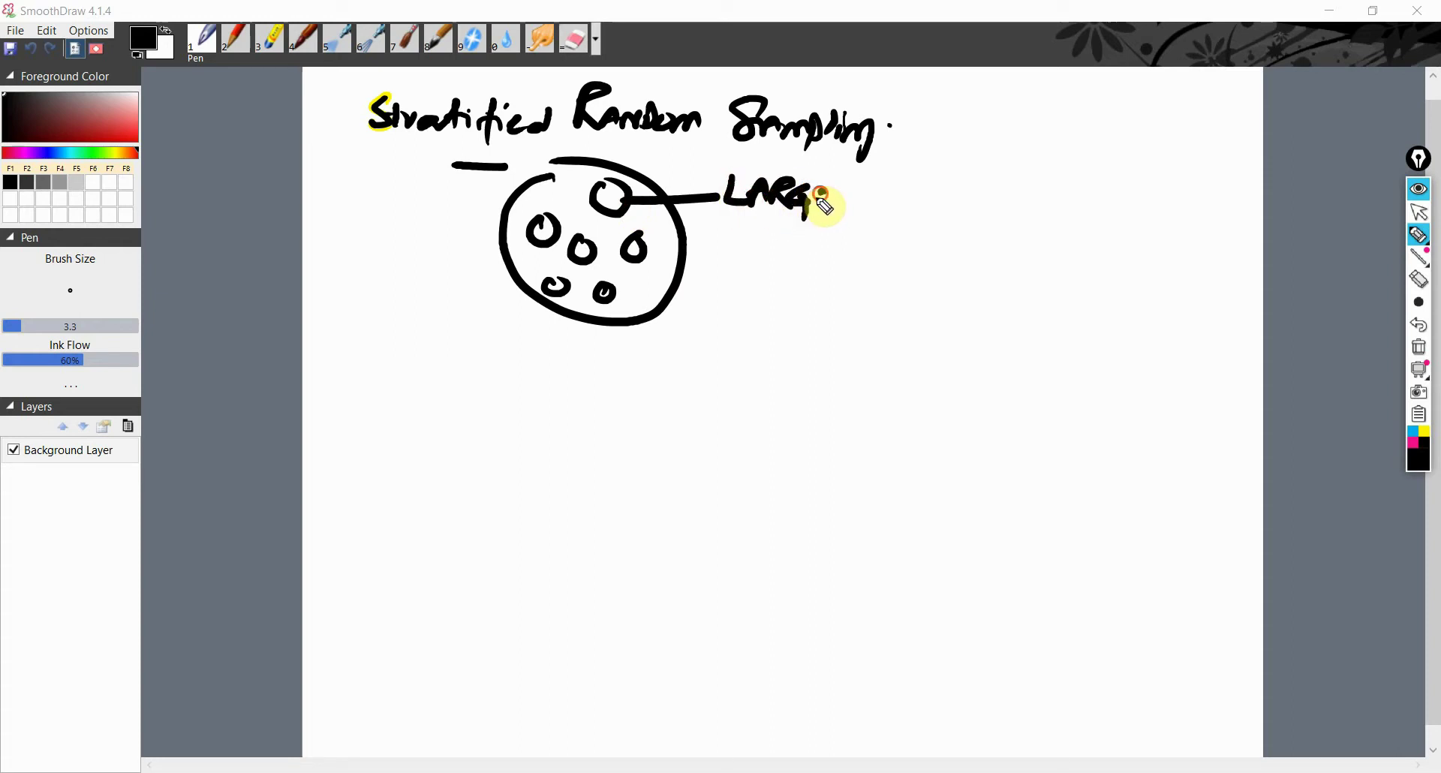
drag(643, 247, 835, 264)
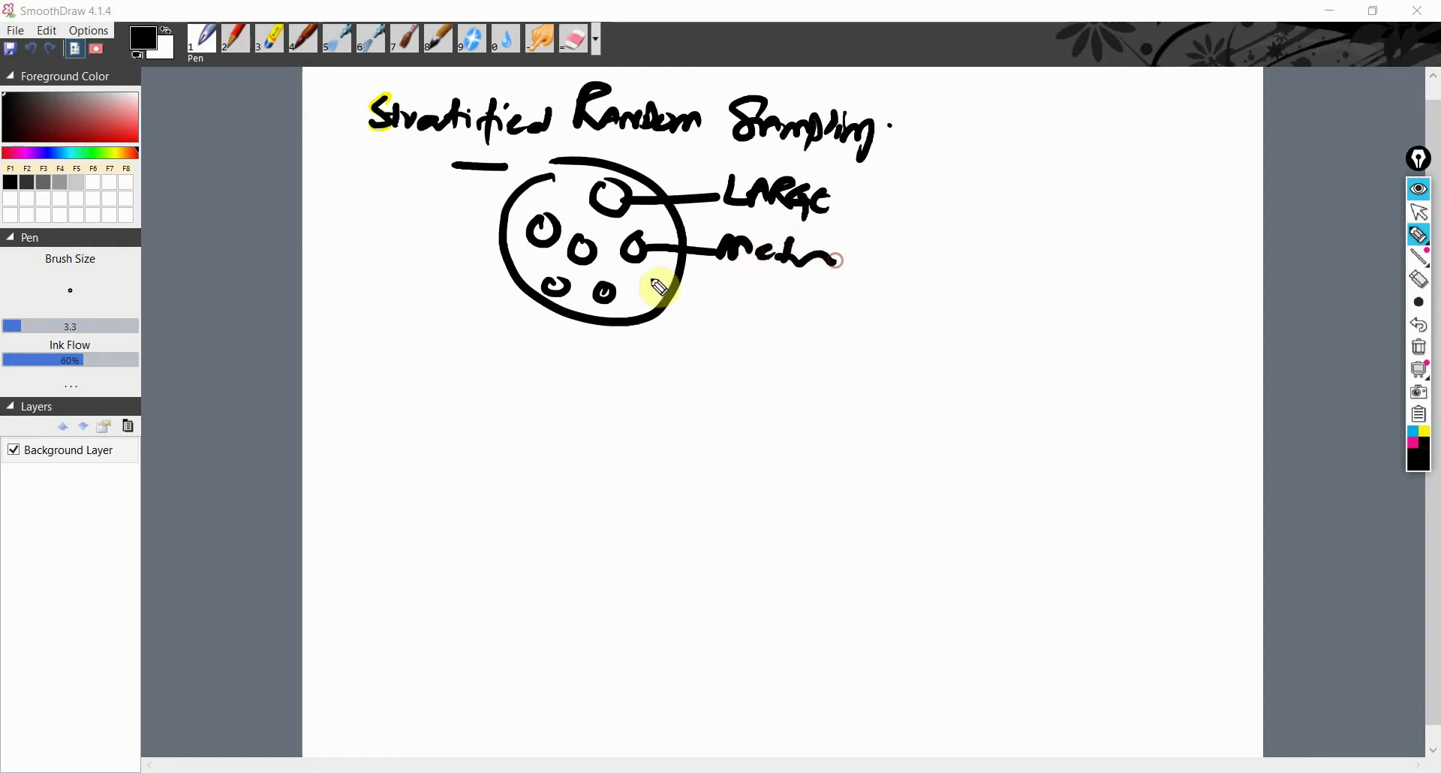
mouse_move(661, 298)
mouse_down()
mouse_move(763, 309)
mouse_move(848, 360)
mouse_up()
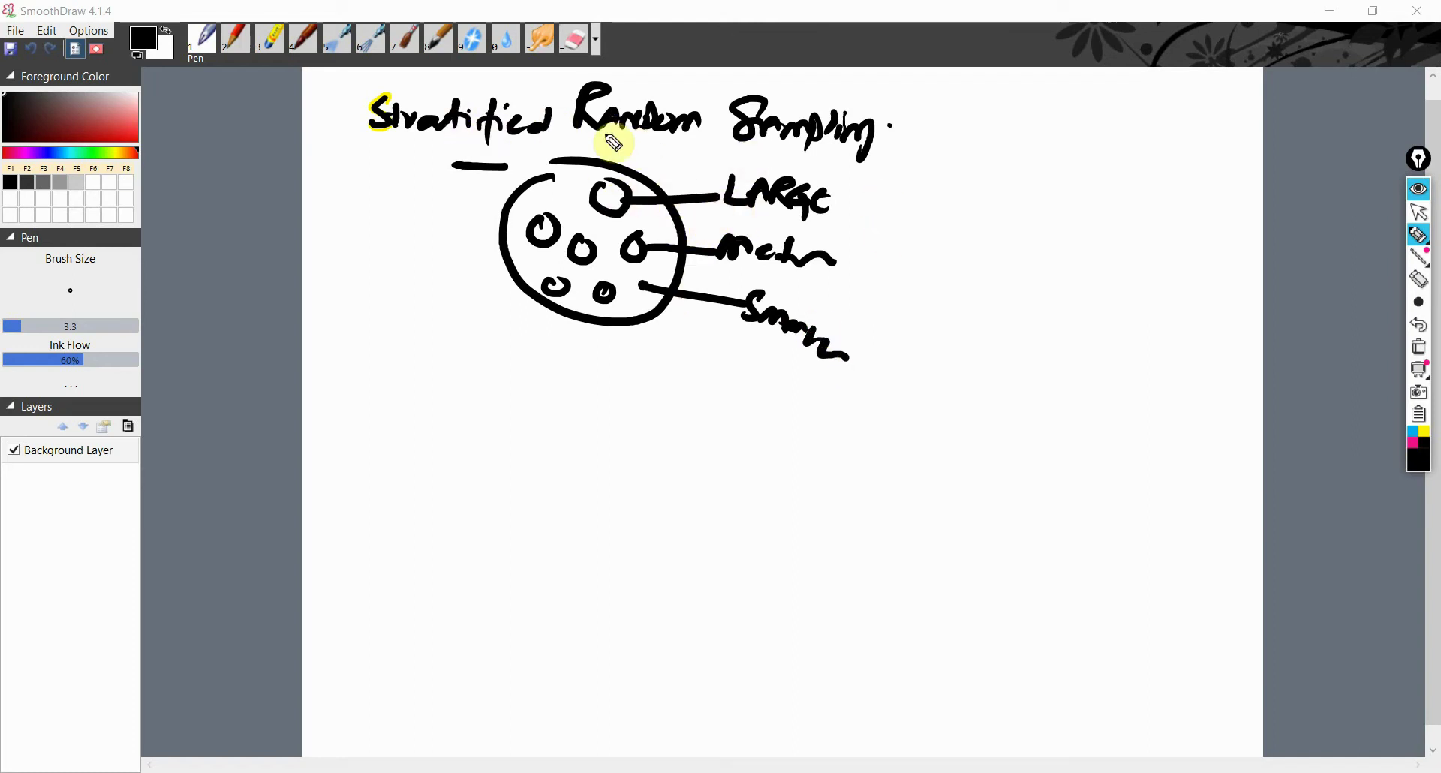
mouse_move(837, 207)
mouse_down()
mouse_move(1001, 251)
mouse_move(988, 235)
mouse_move(1023, 266)
mouse_move(1050, 264)
mouse_up()
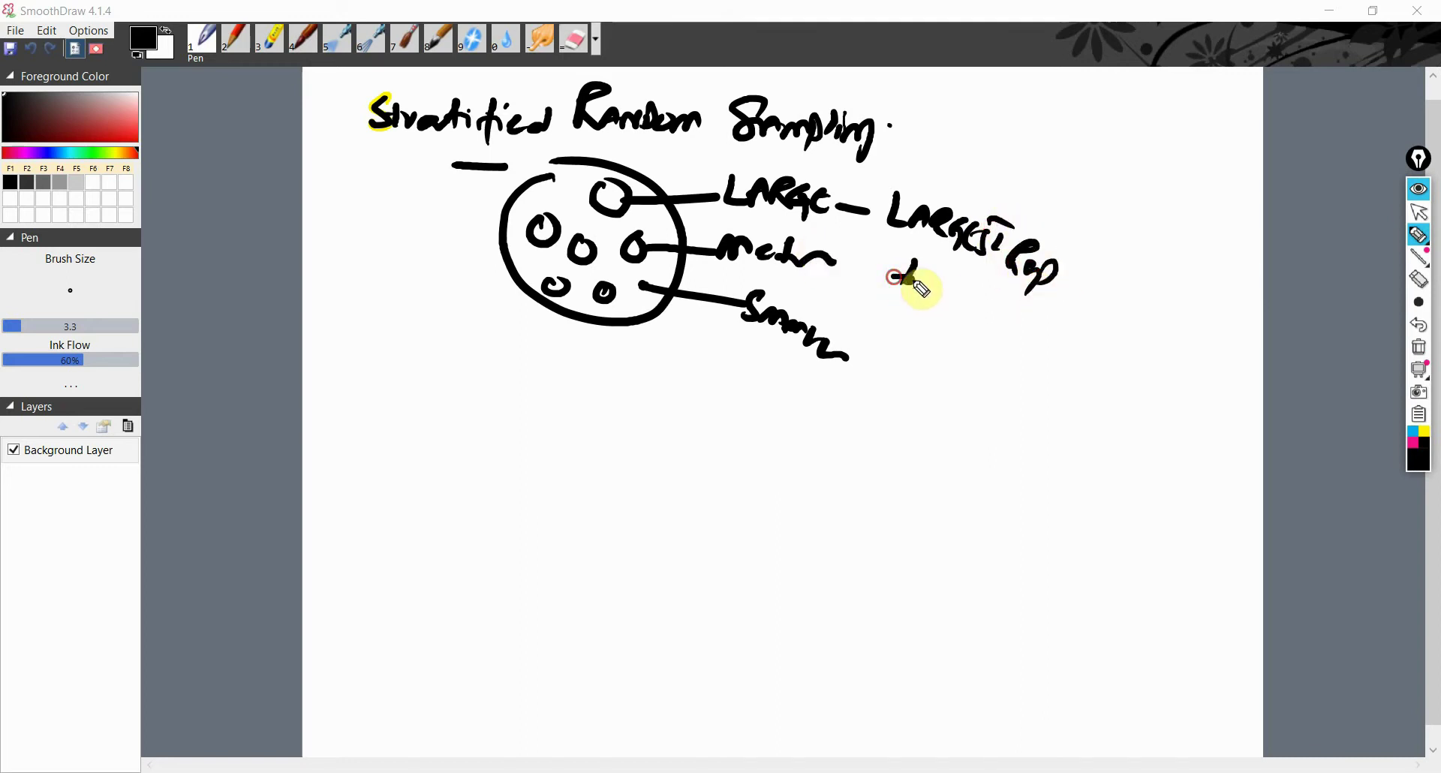
drag(858, 346, 871, 361)
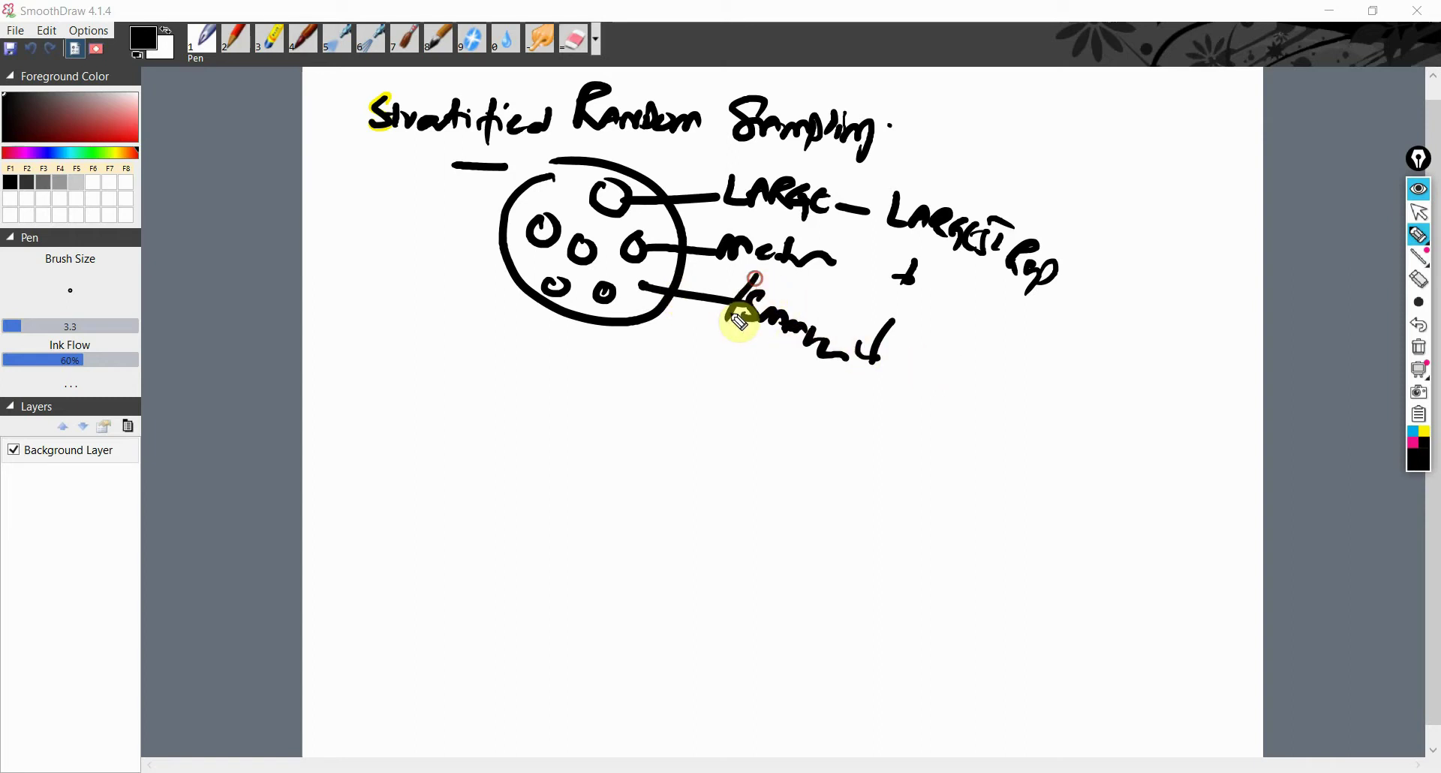
mouse_move(740, 316)
mouse_down()
mouse_move(884, 332)
mouse_move(675, 306)
mouse_up()
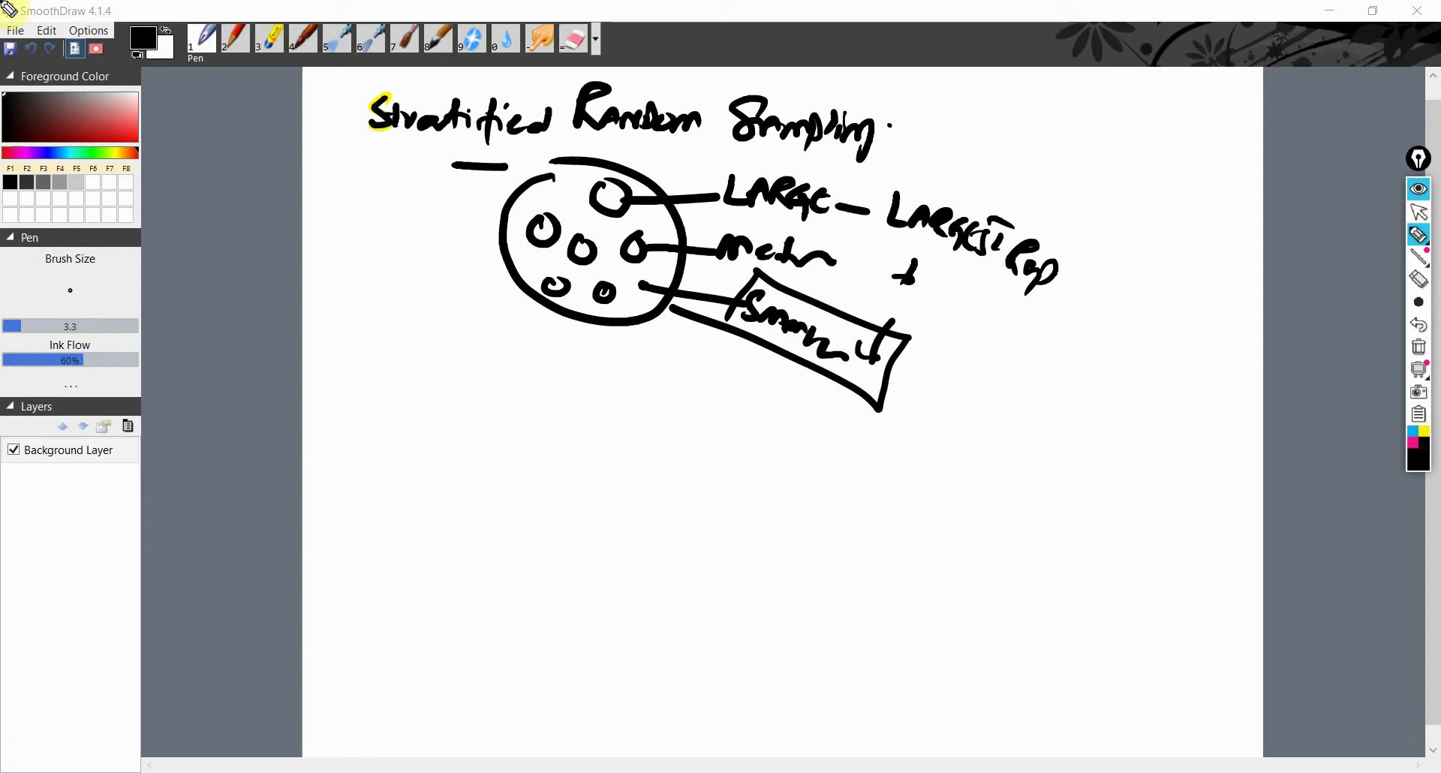
- Underline Random and Sampling in the title and mark the circles inside the population
drag(578, 134, 816, 153)
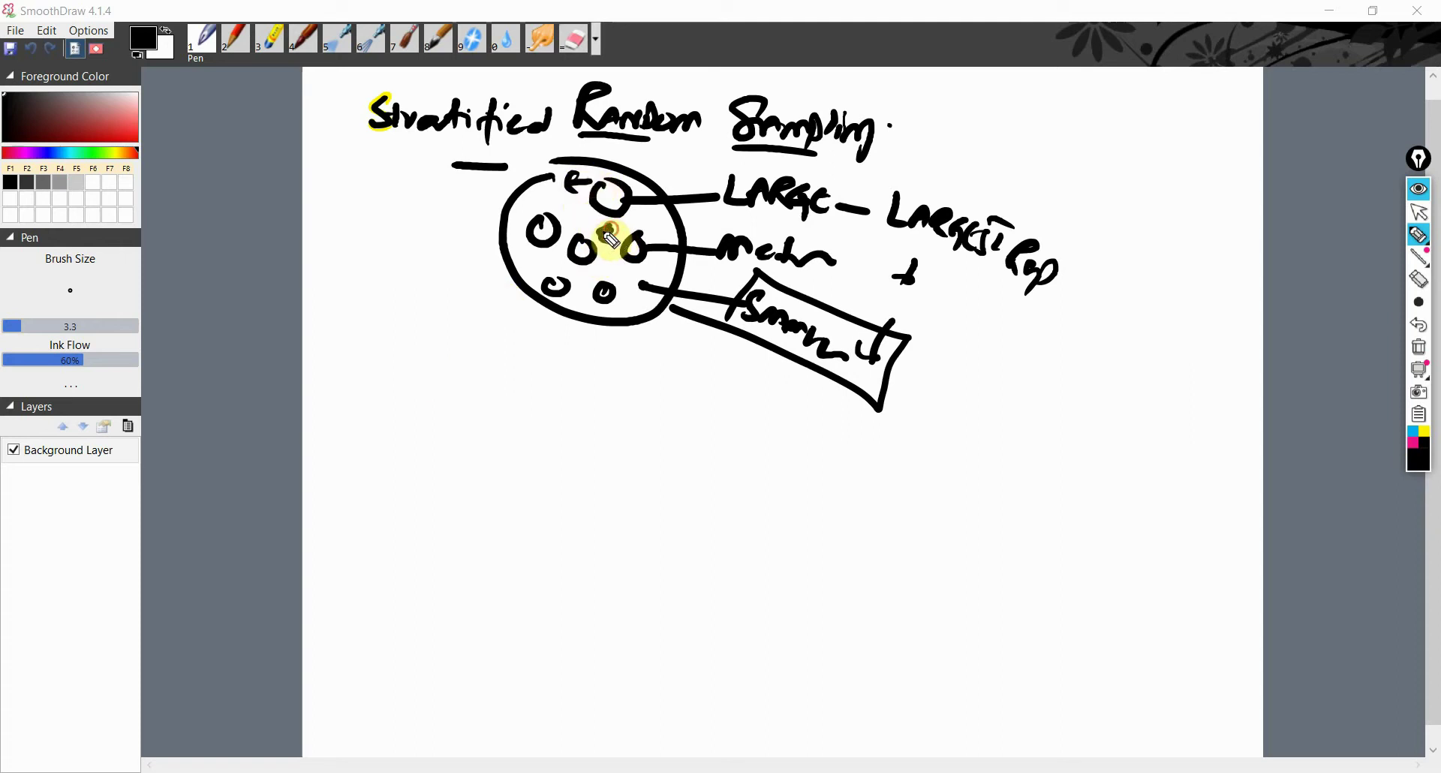
drag(561, 283, 589, 294)
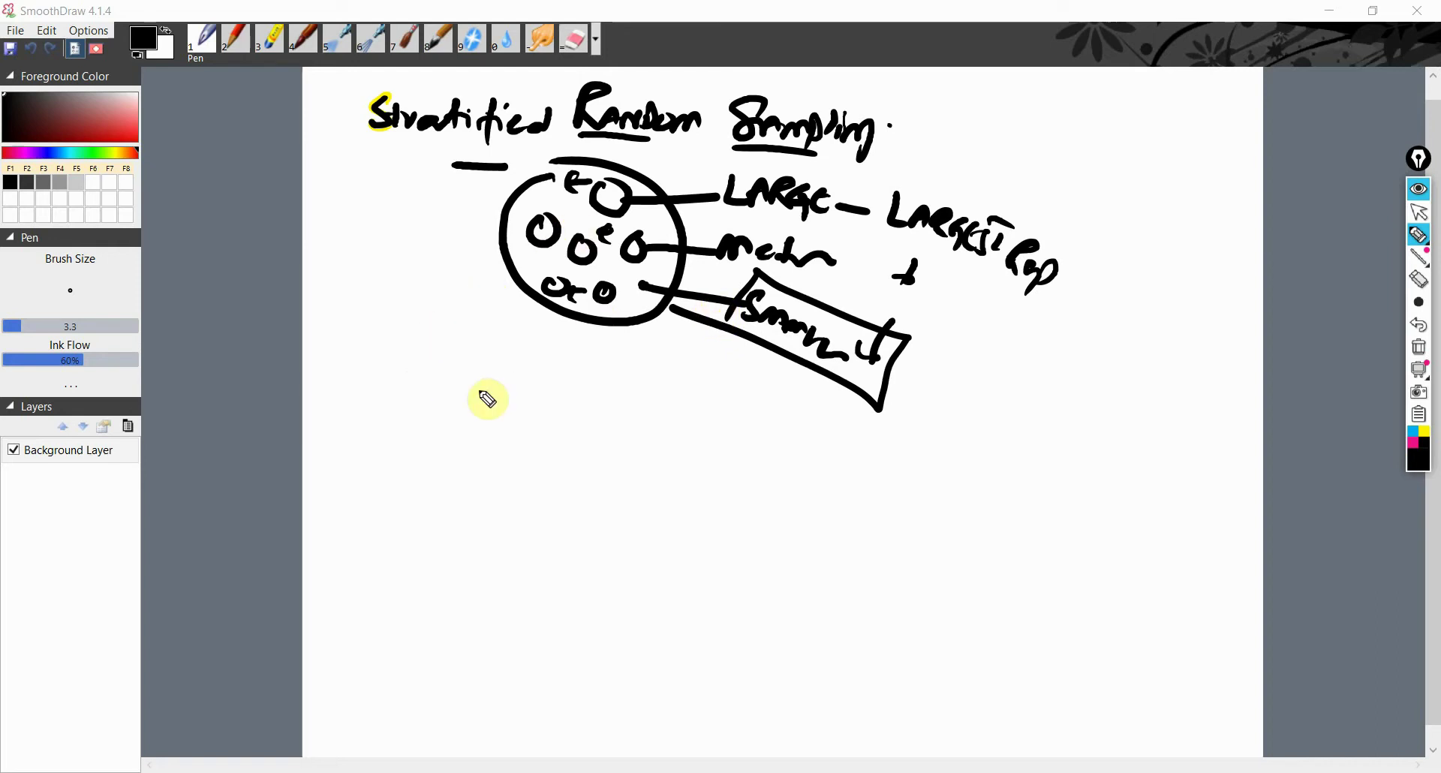
mouse_move(452, 380)
mouse_down()
mouse_move(460, 408)
mouse_move(626, 395)
mouse_up()
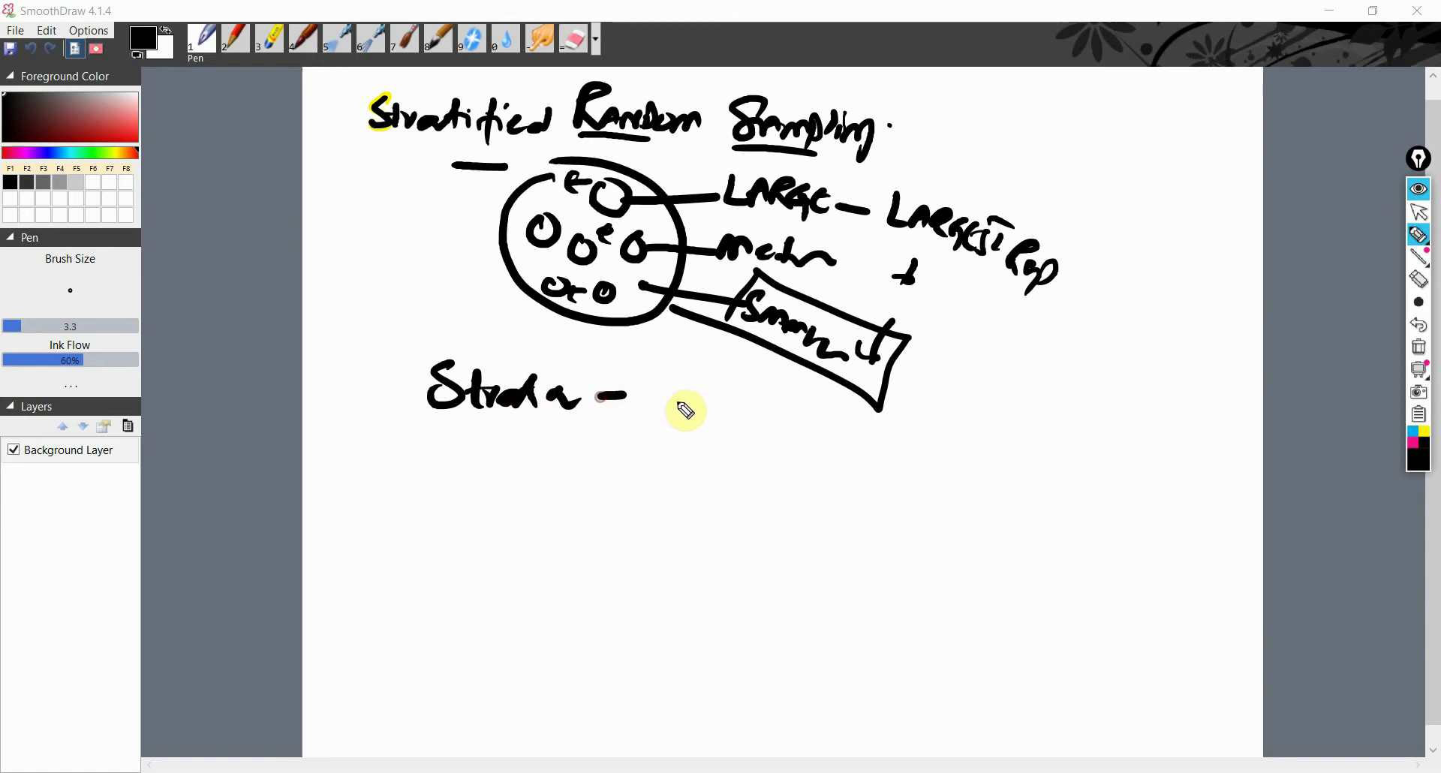
- Write 'Strata – Stratum' with a Plural note, retrace the small circles, and lengthen LARGE's dash
mouse_move(436, 443)
mouse_down()
mouse_move(510, 488)
mouse_move(542, 480)
mouse_up()
mouse_move(661, 361)
mouse_down()
mouse_move(660, 389)
mouse_move(685, 385)
mouse_move(709, 411)
mouse_move(733, 393)
mouse_move(804, 402)
mouse_move(740, 412)
mouse_move(749, 389)
mouse_up()
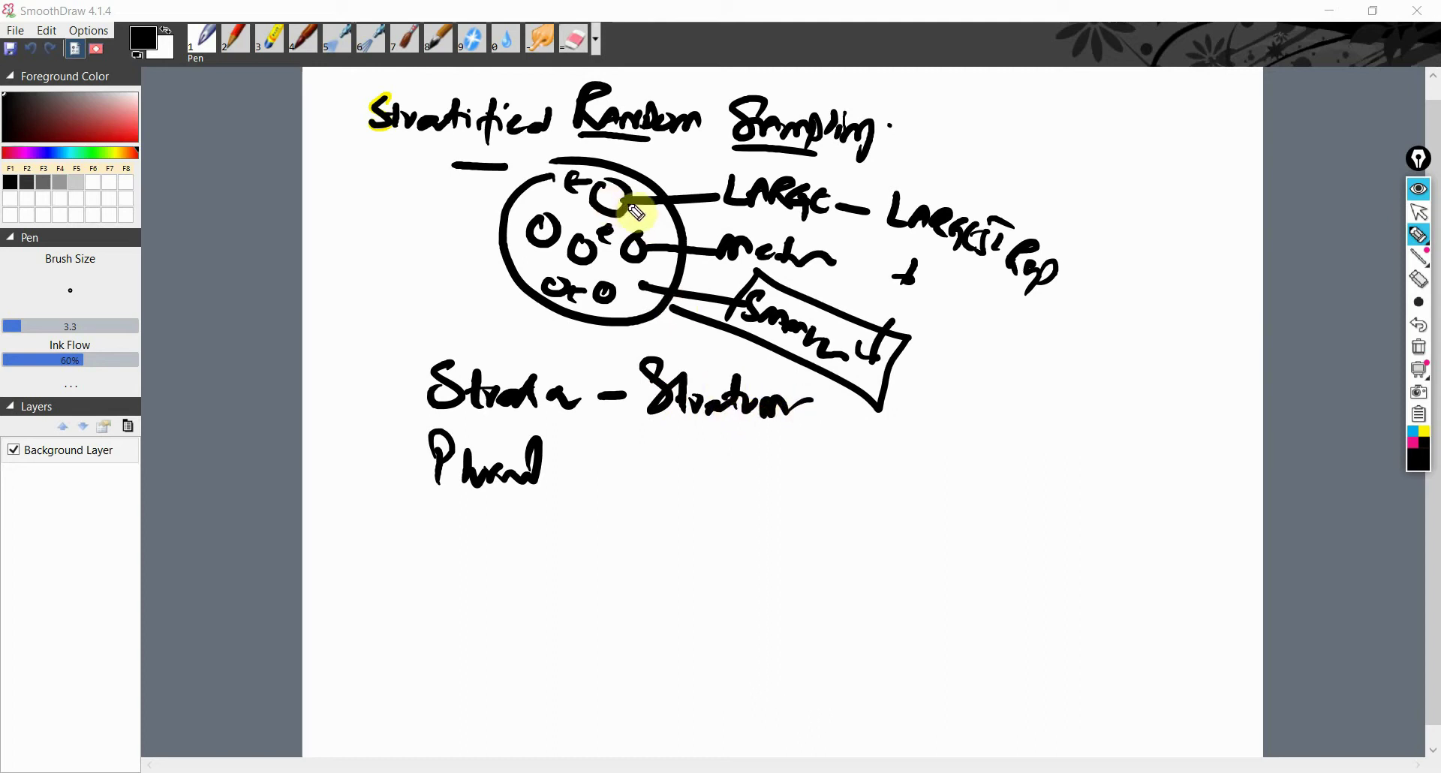
drag(633, 197, 629, 187)
drag(639, 244, 636, 259)
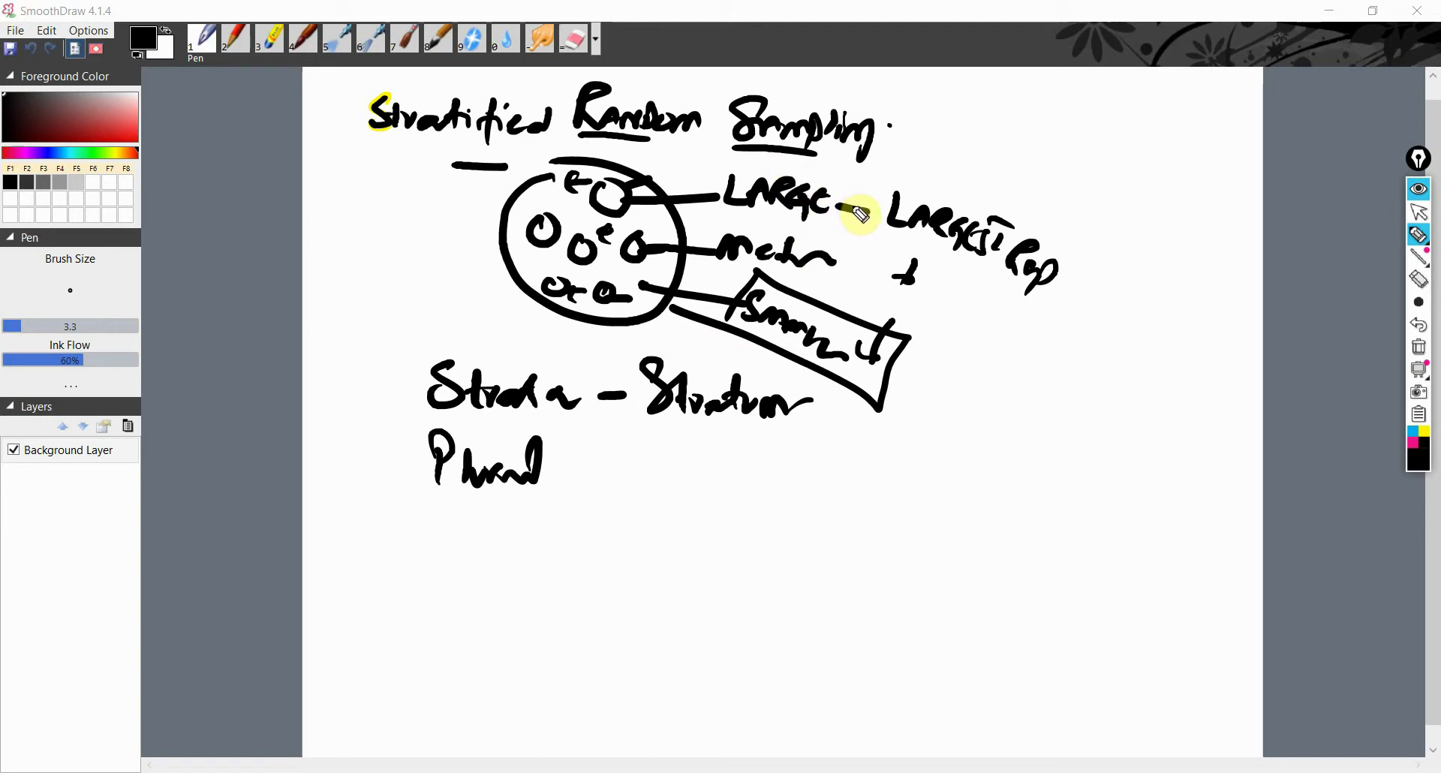
drag(856, 209, 868, 210)
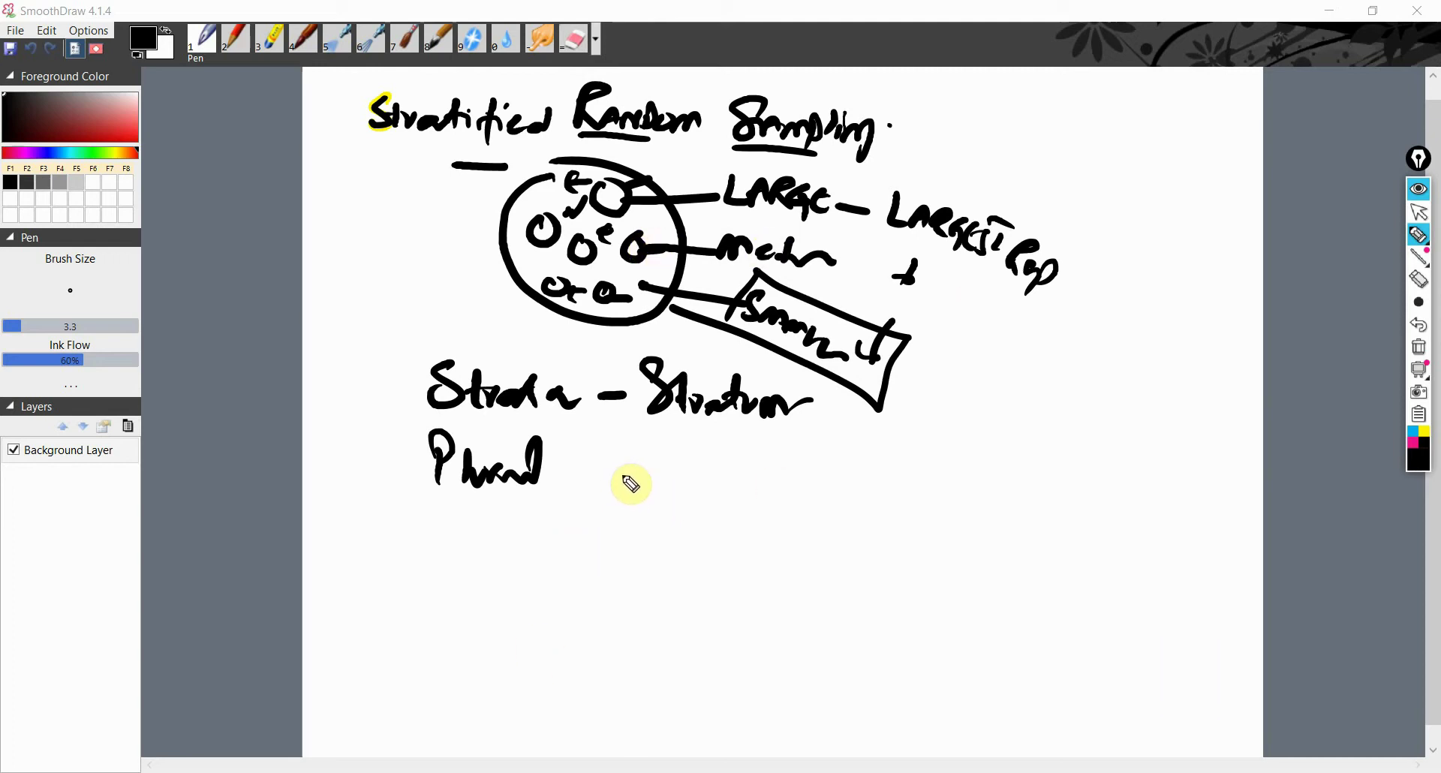
- Write '– eg – Bach, Master, PhD.' after Plural, with dashes after Bach and PhD
mouse_move(591, 481)
mouse_down()
mouse_move(710, 500)
mouse_move(781, 454)
mouse_move(845, 465)
mouse_up()
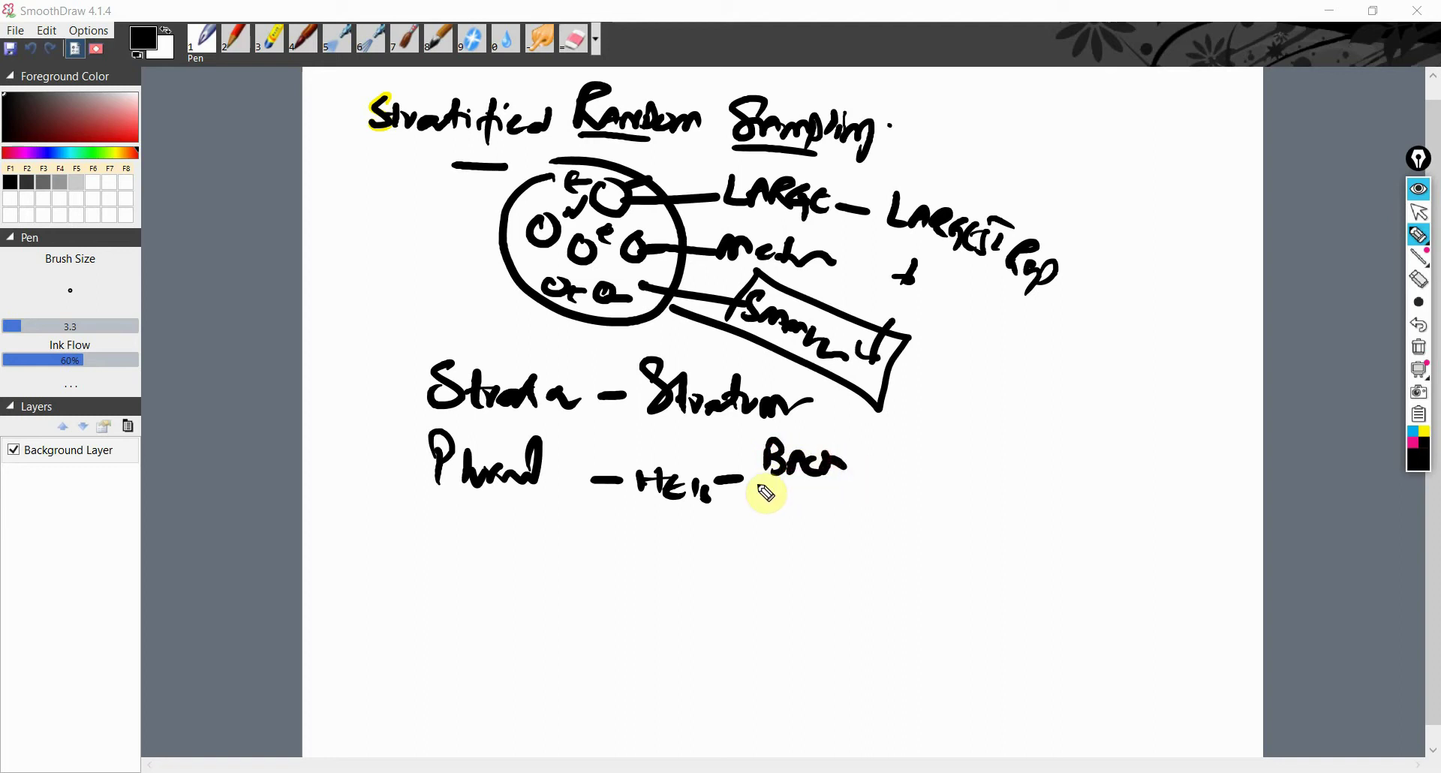
mouse_move(791, 503)
mouse_down()
mouse_move(881, 501)
mouse_move(882, 515)
mouse_move(779, 538)
mouse_up()
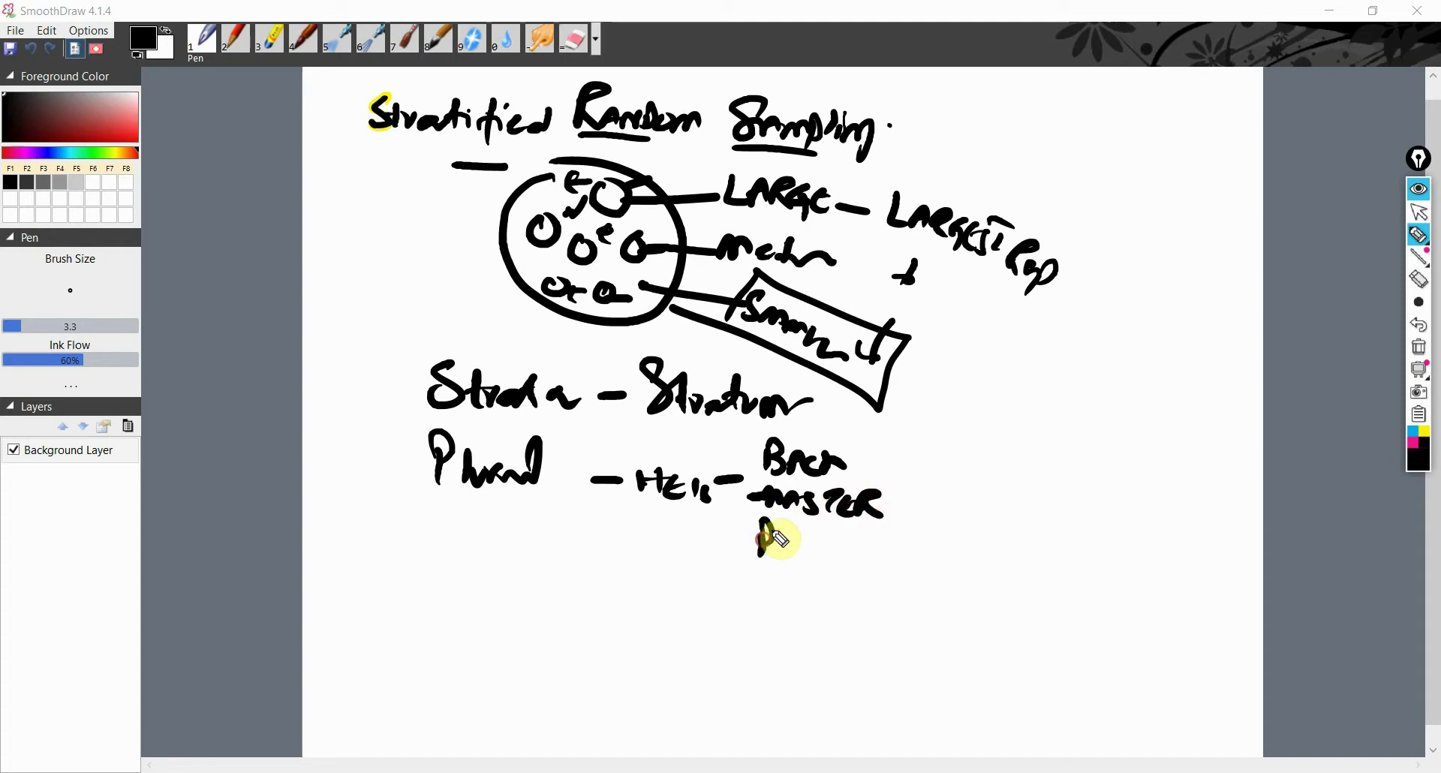
click(821, 558)
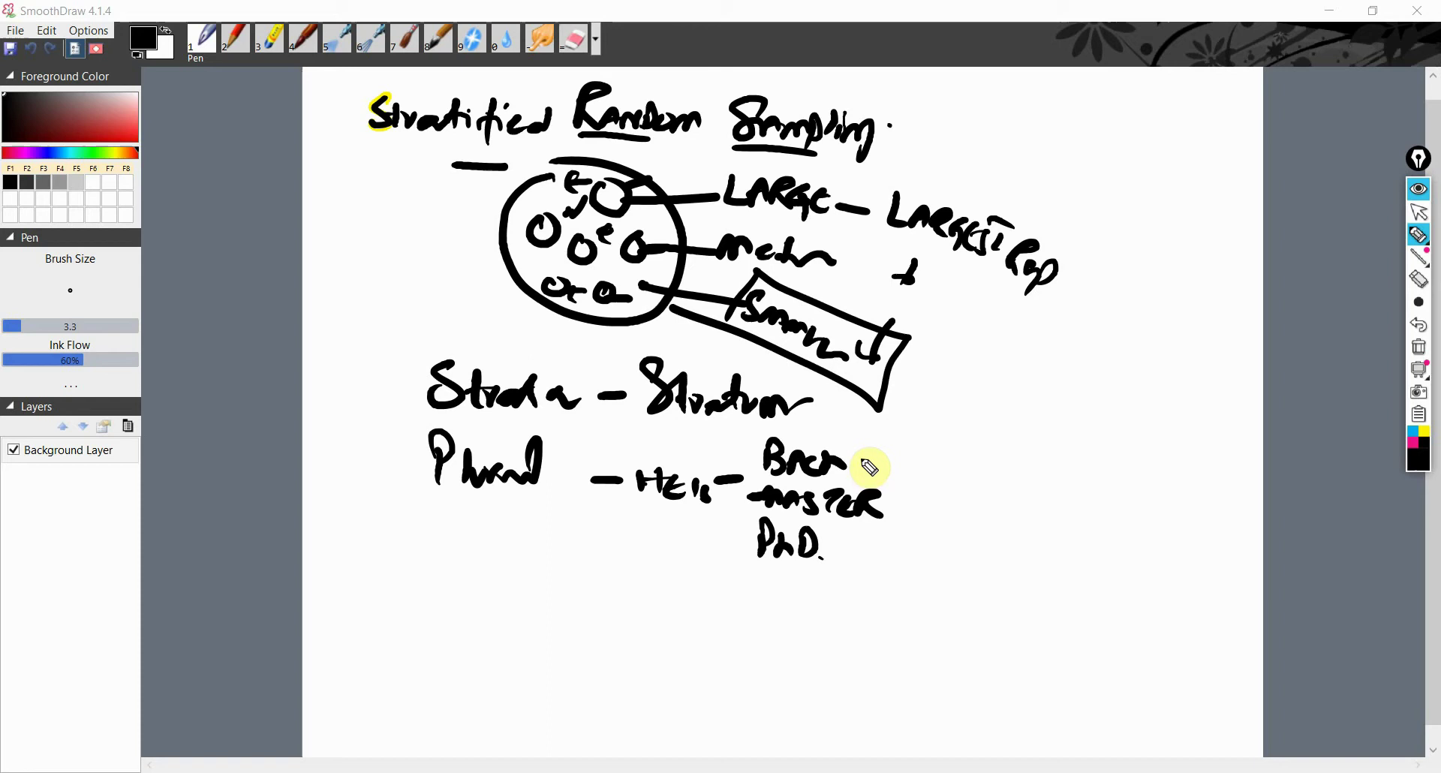
drag(855, 459, 925, 452)
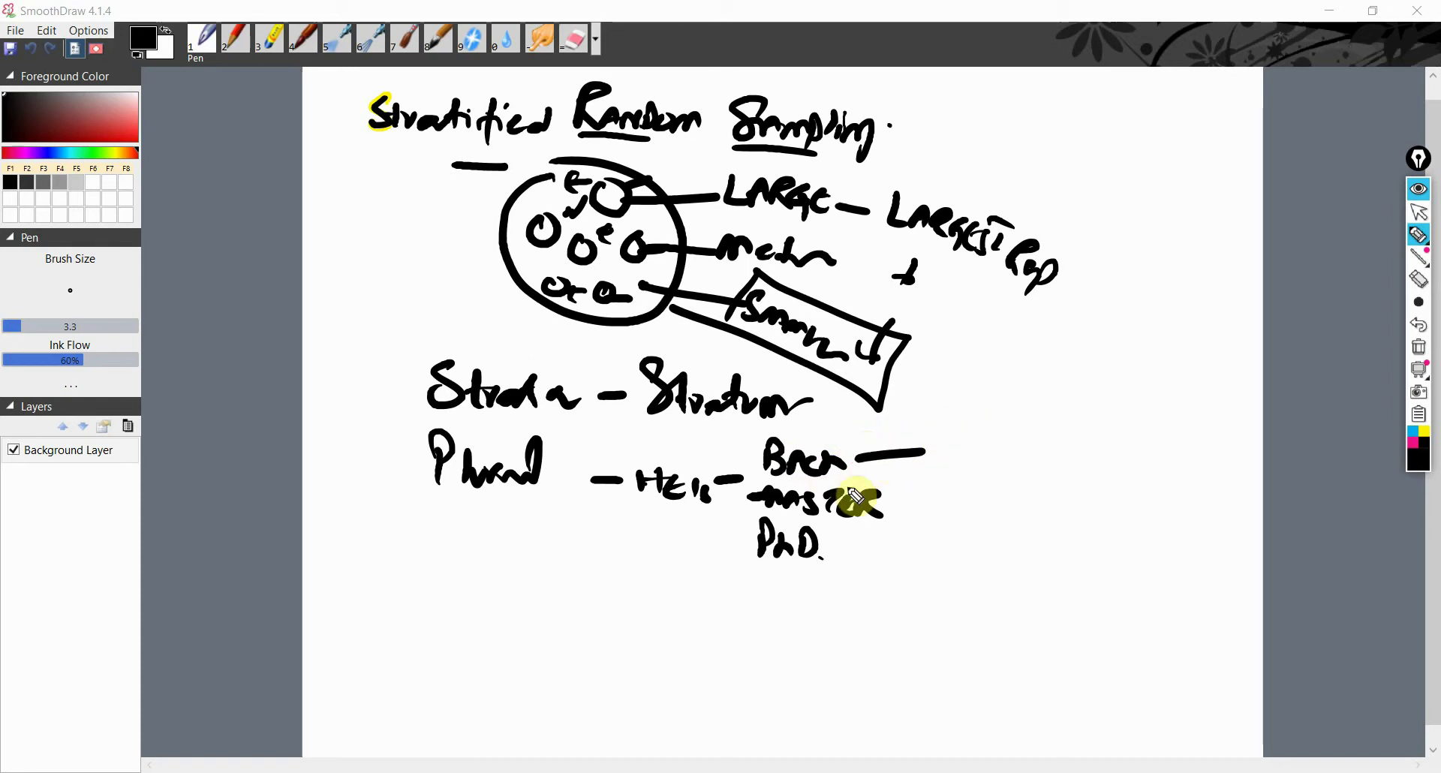
drag(836, 553, 873, 553)
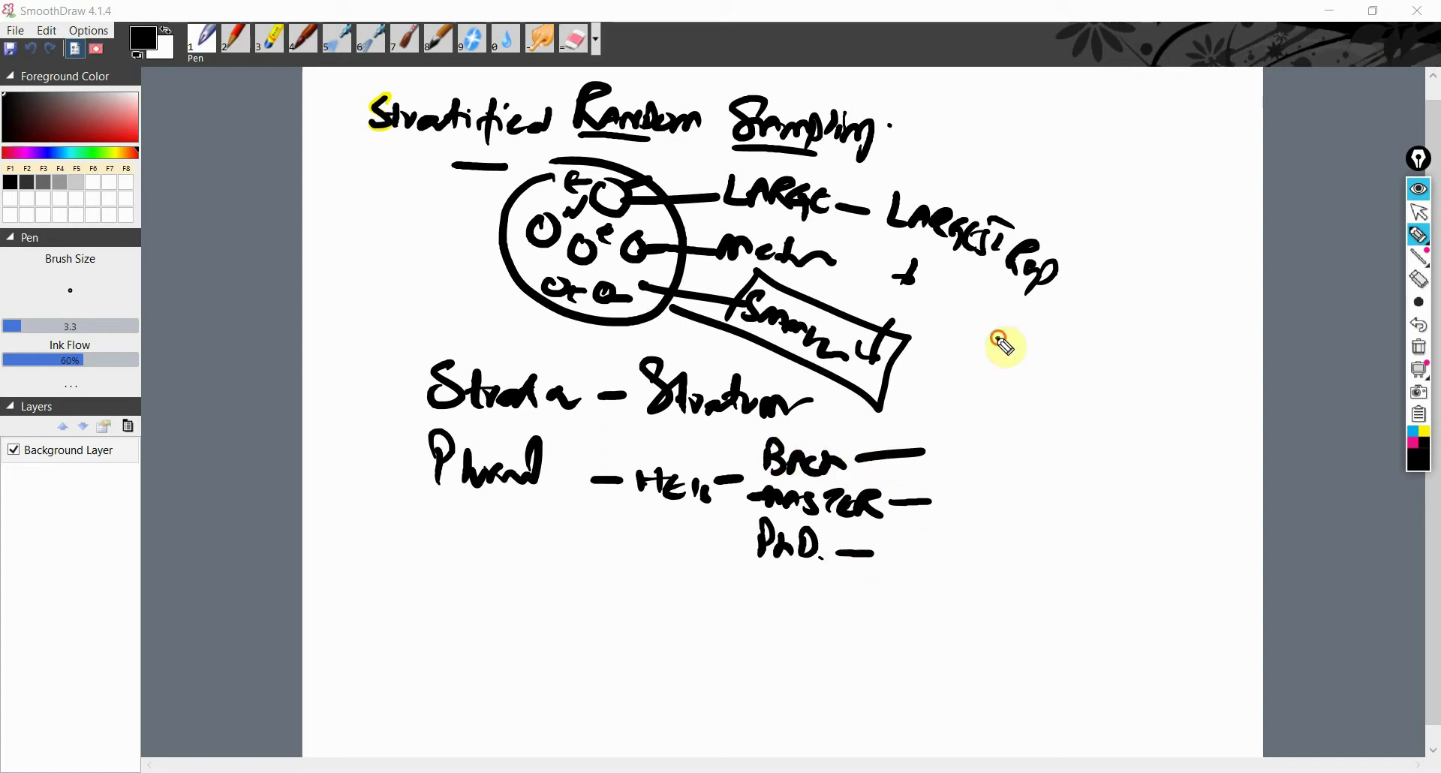
- Draw a stack of short horizontal strokes on the right of the diagram
mouse_move(996, 339)
mouse_down()
mouse_move(1059, 338)
mouse_move(1039, 359)
mouse_up()
drag(1002, 370, 1035, 370)
mouse_move(1005, 387)
mouse_down()
mouse_move(1031, 390)
mouse_move(1013, 461)
mouse_move(1027, 549)
mouse_move(1005, 622)
mouse_up()
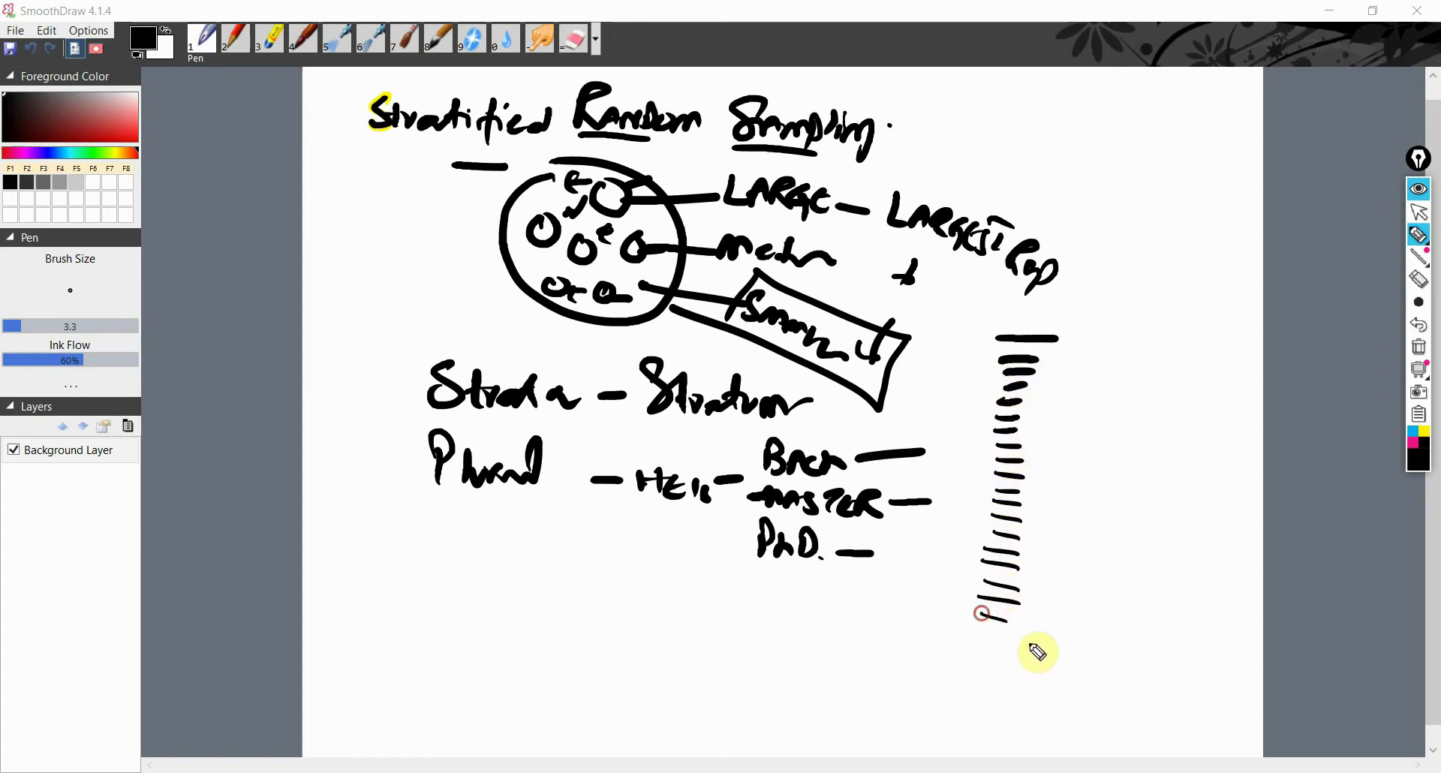
- Box Bach, add a brace and arrow, and circle Master and PhD together
mouse_move(930, 448)
mouse_down()
mouse_move(943, 428)
mouse_move(743, 429)
mouse_move(795, 473)
mouse_move(925, 479)
mouse_move(921, 451)
mouse_up()
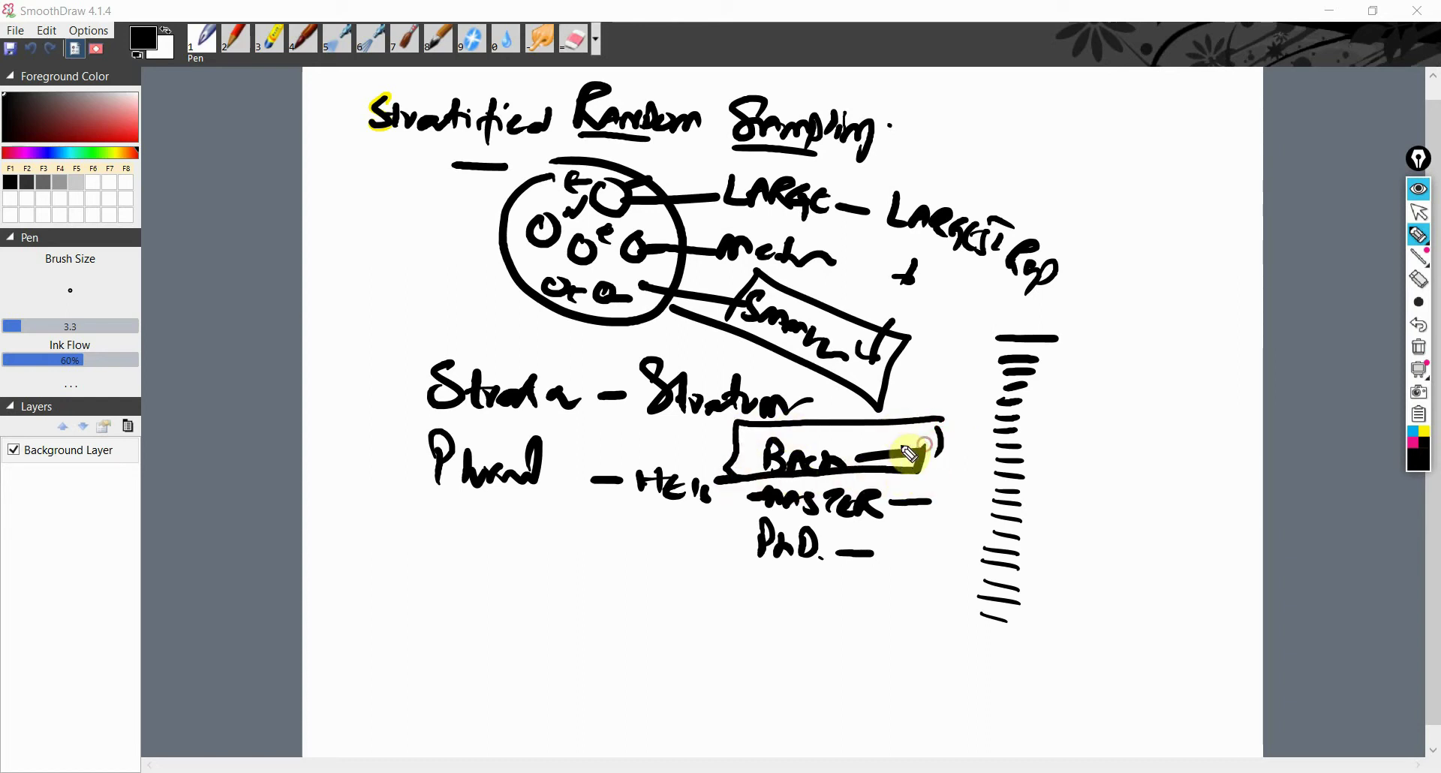
drag(1073, 354, 1075, 486)
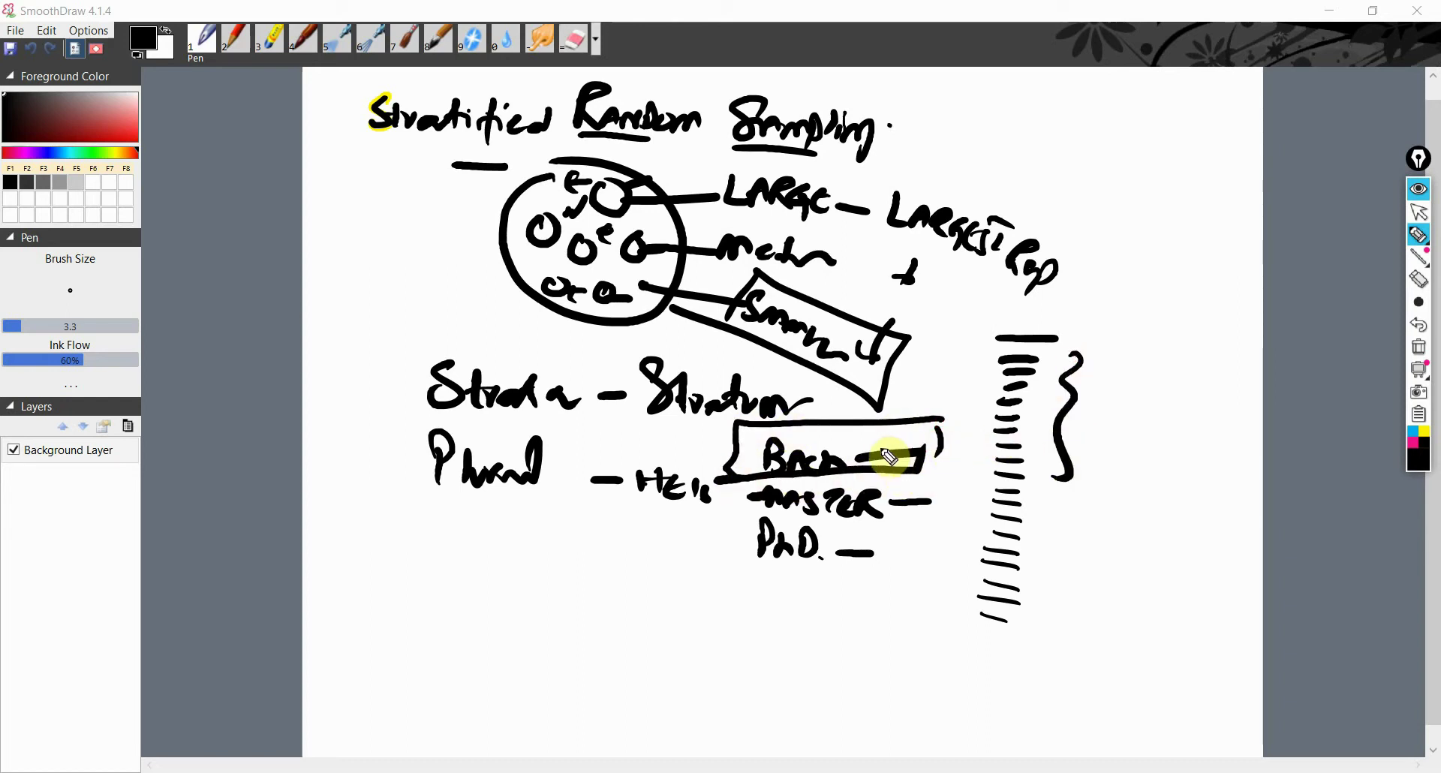
mouse_move(938, 441)
mouse_down()
mouse_move(947, 486)
mouse_move(910, 563)
mouse_move(929, 564)
mouse_up()
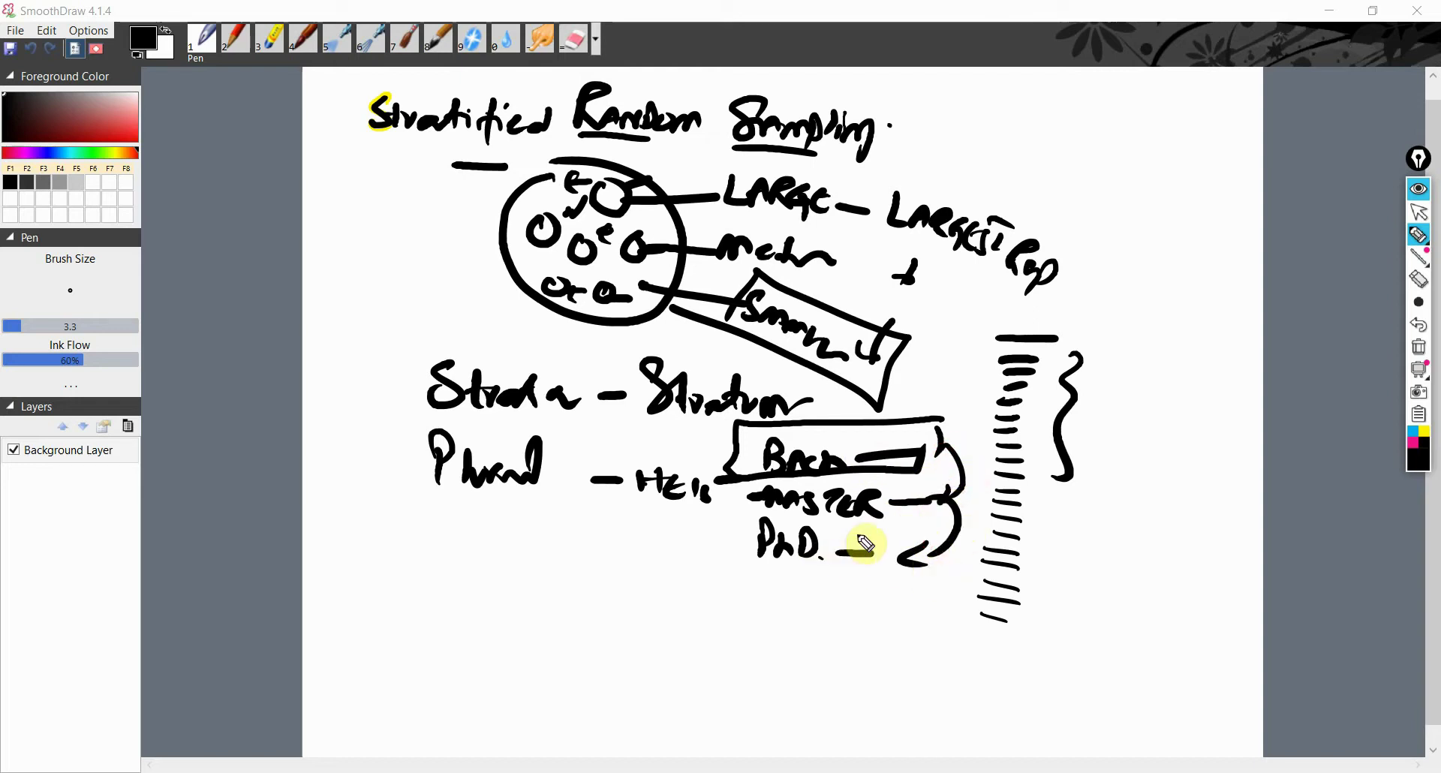
mouse_move(870, 511)
mouse_down()
mouse_move(820, 498)
mouse_move(788, 602)
mouse_move(912, 551)
mouse_move(888, 543)
mouse_up()
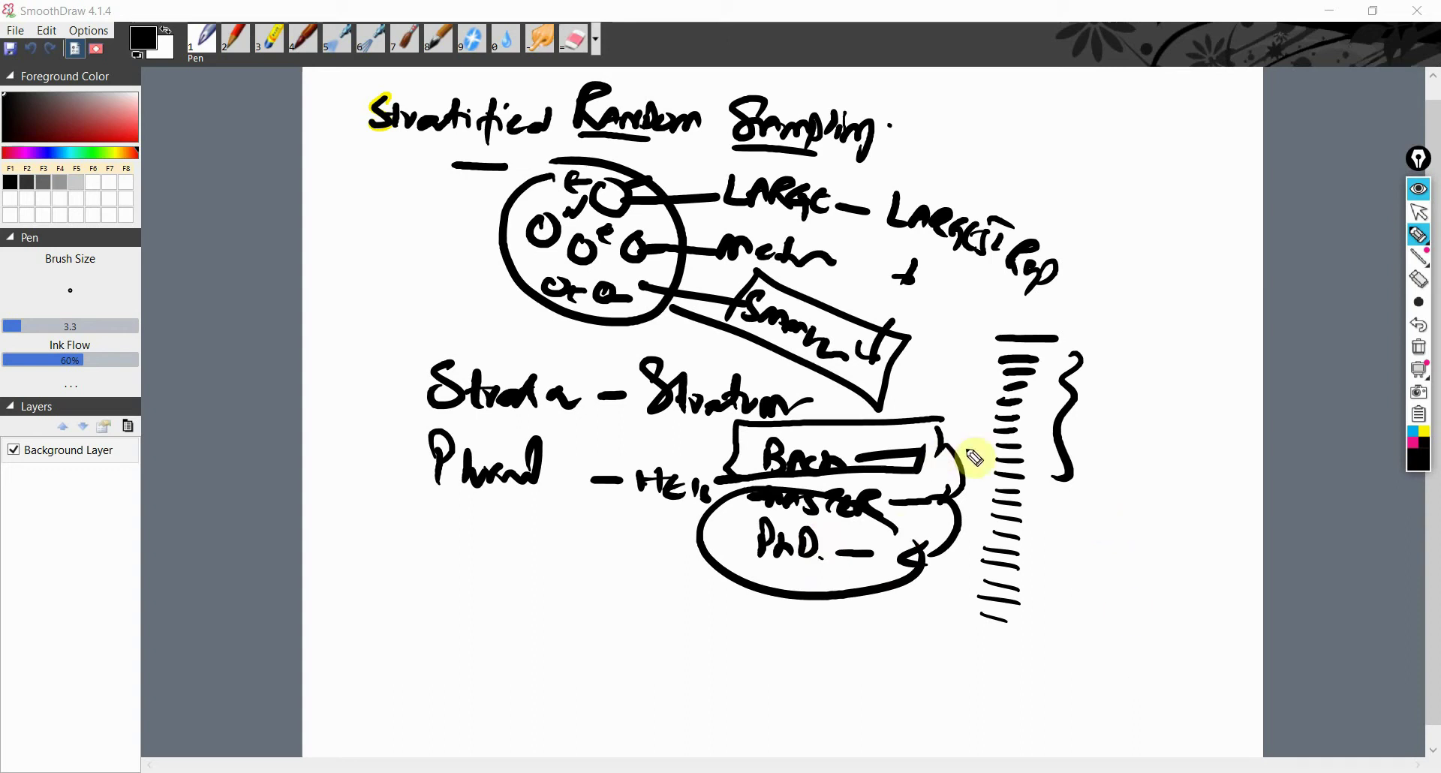
- Write 1800, 120 and 300 beside the brace, circle 120, and underline the title's start
mouse_move(1155, 461)
mouse_down()
mouse_move(1138, 480)
mouse_move(1188, 538)
mouse_move(1126, 553)
mouse_up()
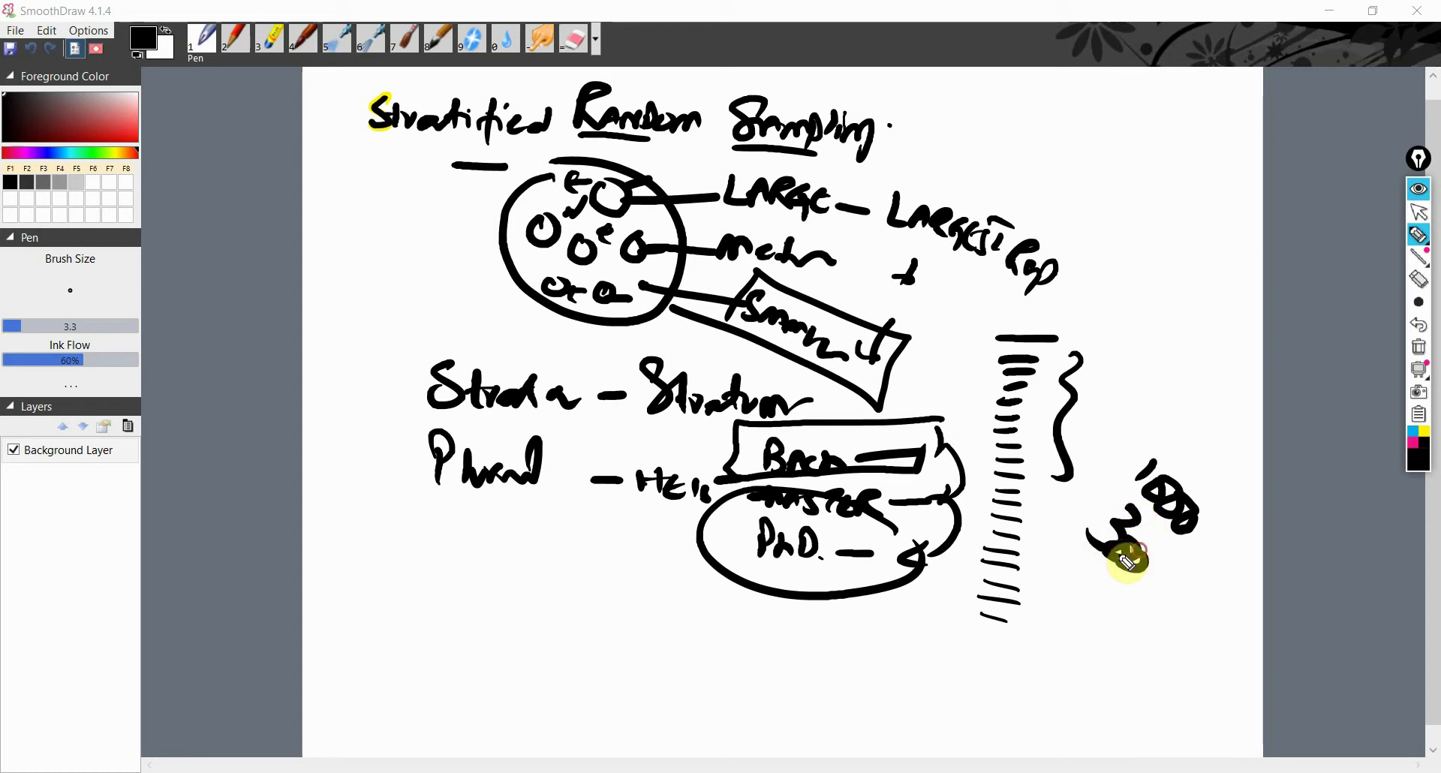
mouse_move(1070, 589)
mouse_down()
mouse_move(1084, 592)
mouse_move(1055, 601)
mouse_move(1072, 617)
mouse_up()
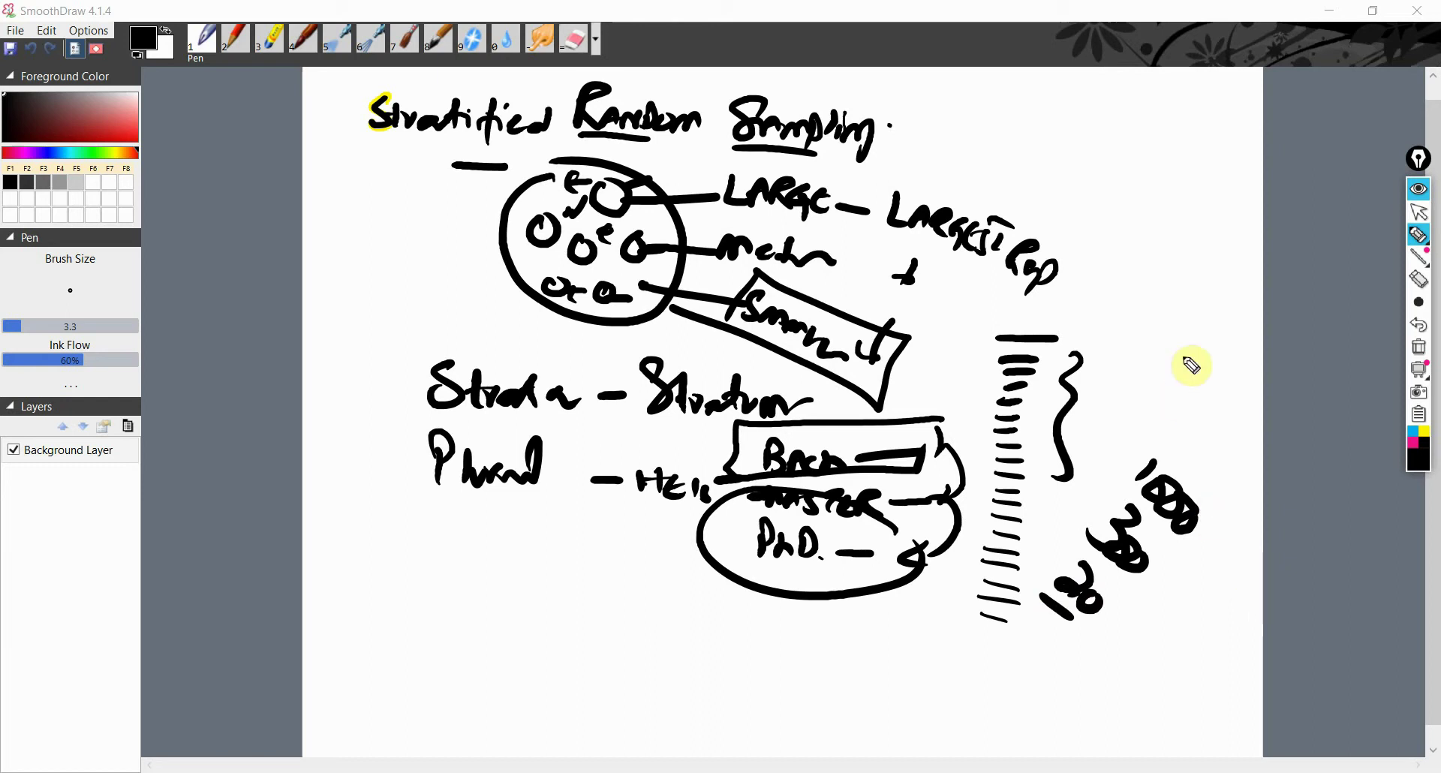
mouse_move(1162, 319)
mouse_down()
mouse_move(1196, 348)
mouse_move(1190, 359)
mouse_up()
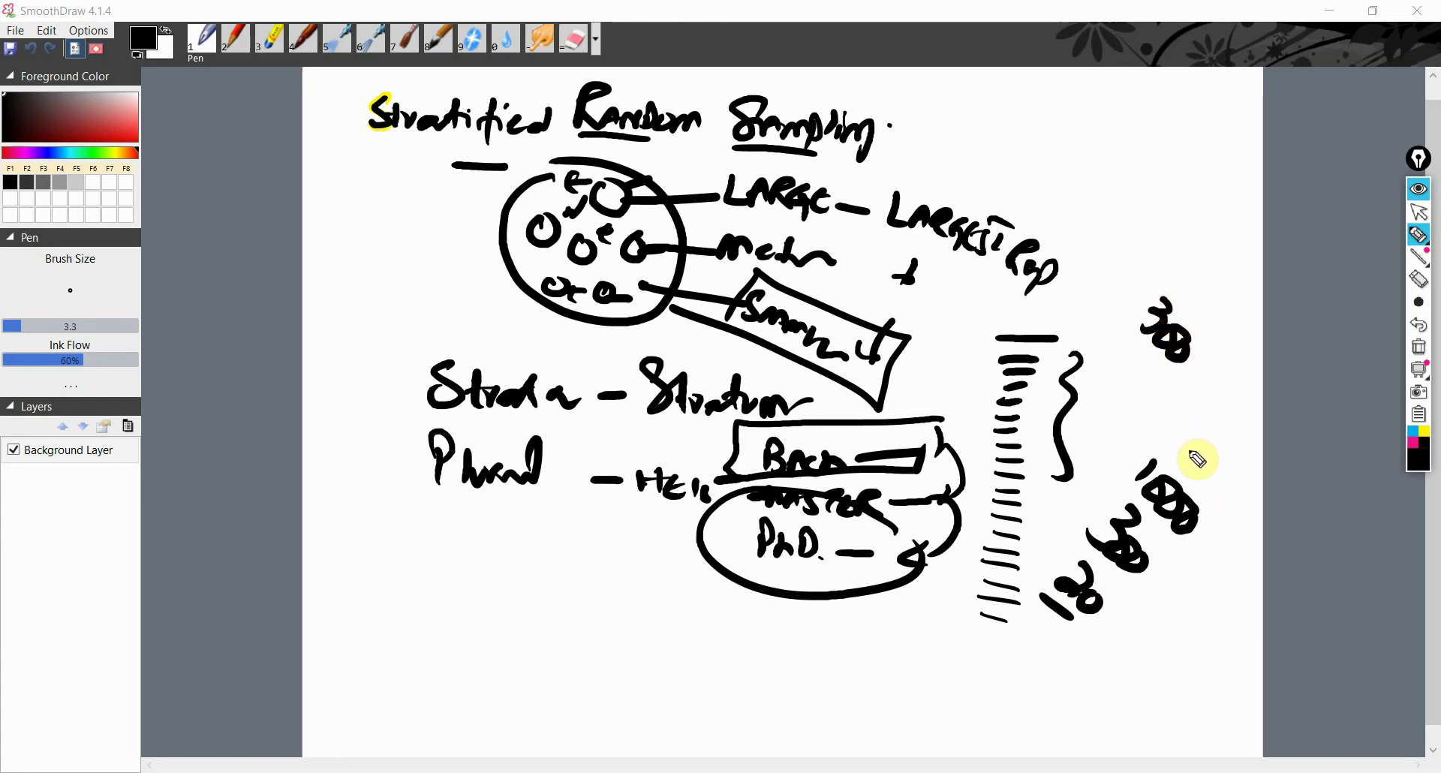
mouse_move(1195, 455)
mouse_down()
mouse_move(1132, 430)
mouse_move(1060, 477)
mouse_up()
mouse_move(1044, 534)
mouse_down()
mouse_move(1097, 638)
mouse_move(1023, 553)
mouse_move(1051, 534)
mouse_up()
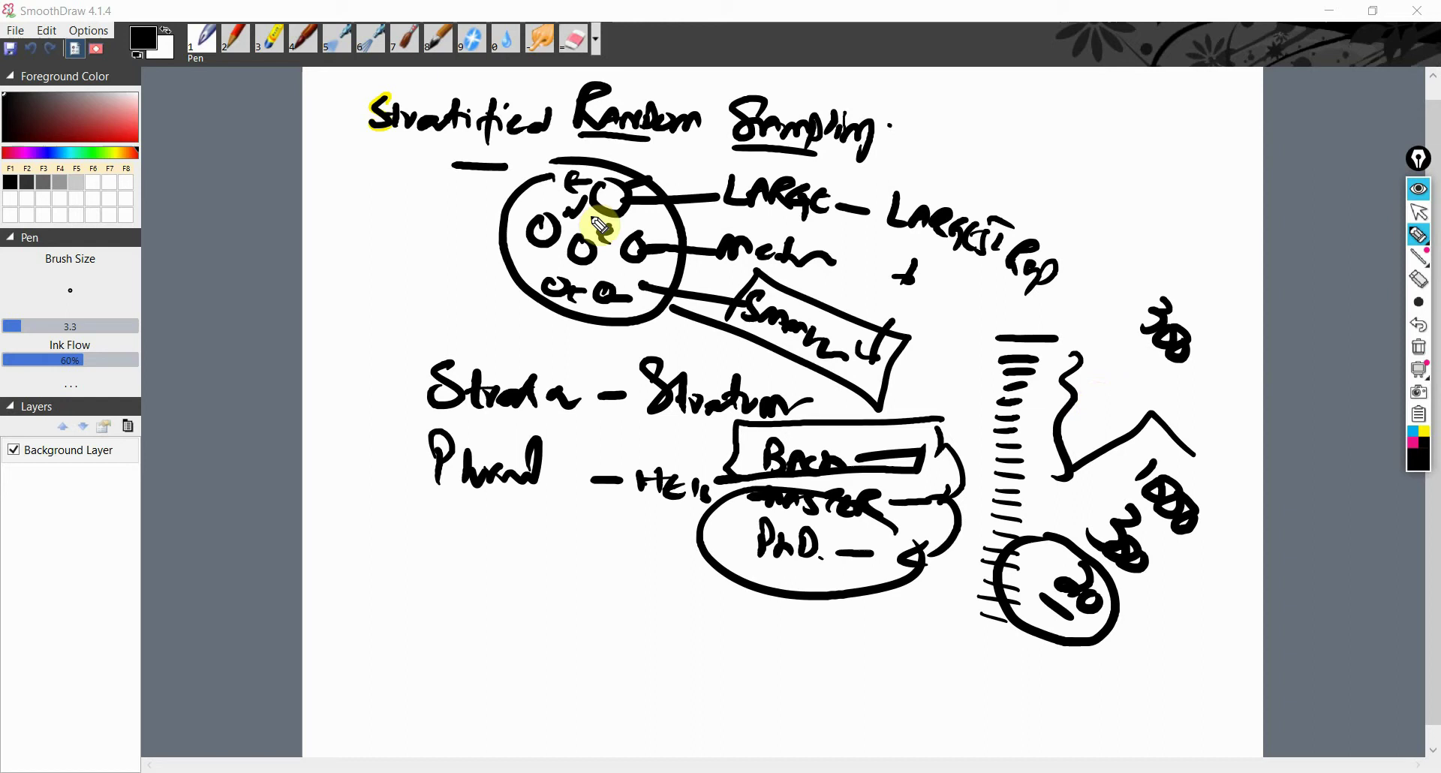
drag(373, 154, 415, 154)
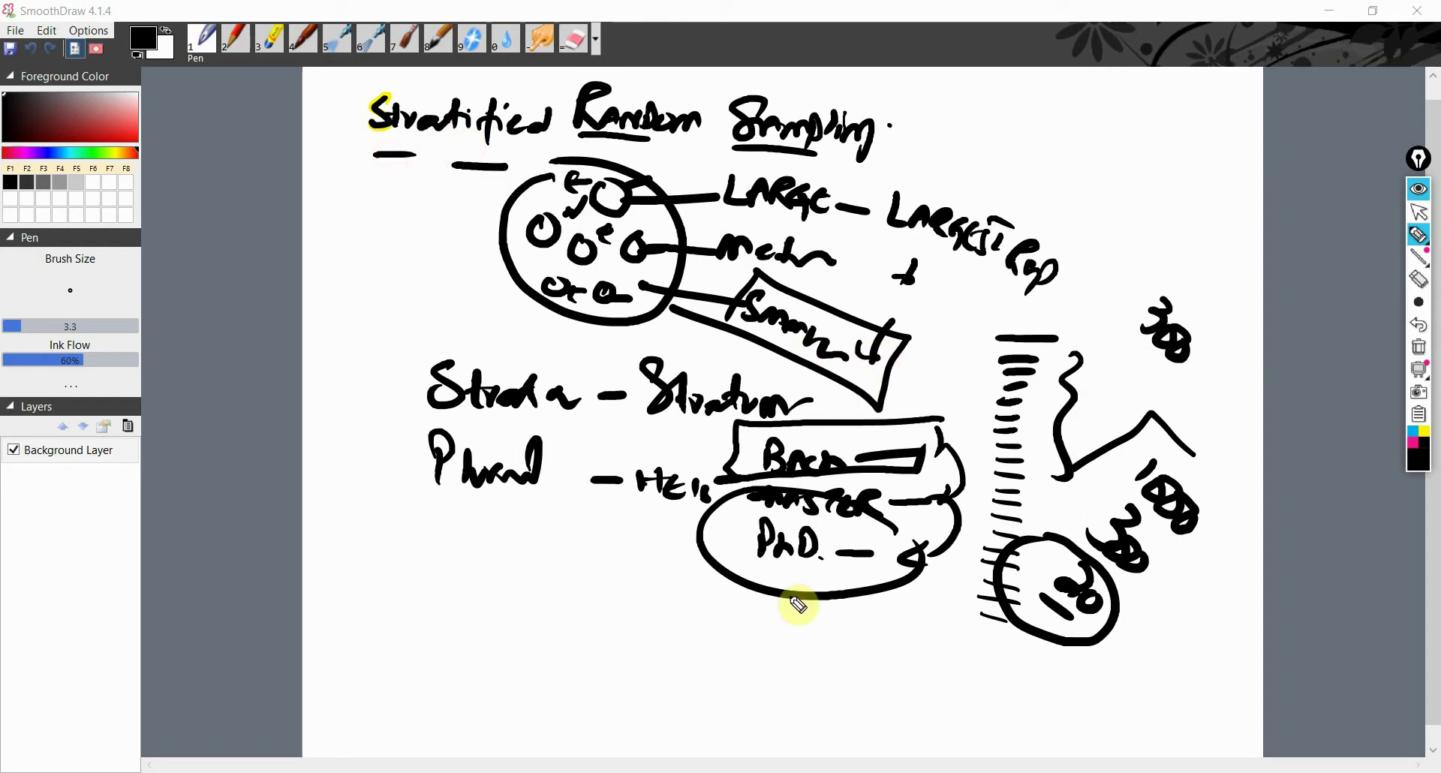
- Circle and underline the HE label, underline PhD, and retrace the bar after BACH
drag(742, 570, 806, 573)
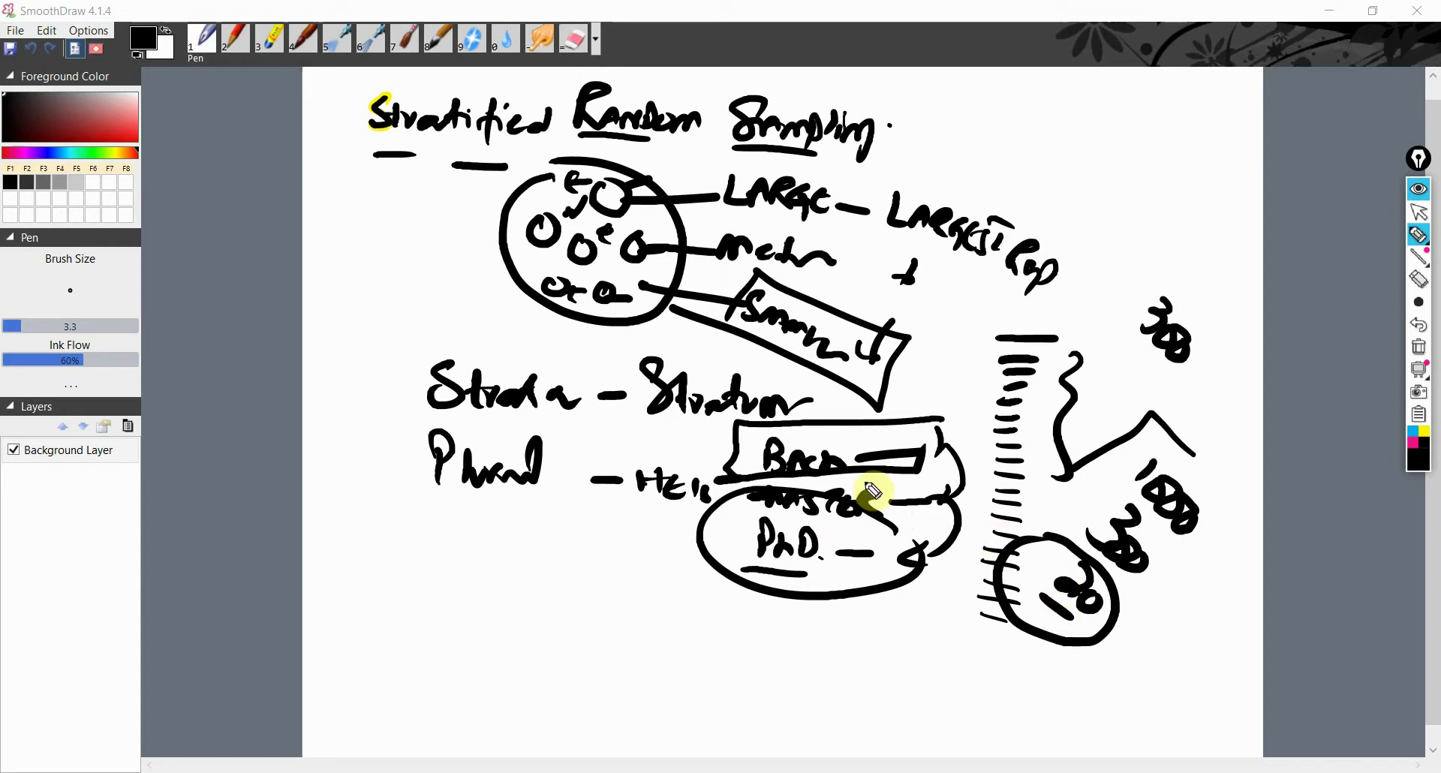
mouse_move(709, 460)
mouse_down()
mouse_move(631, 434)
mouse_move(769, 542)
mouse_up()
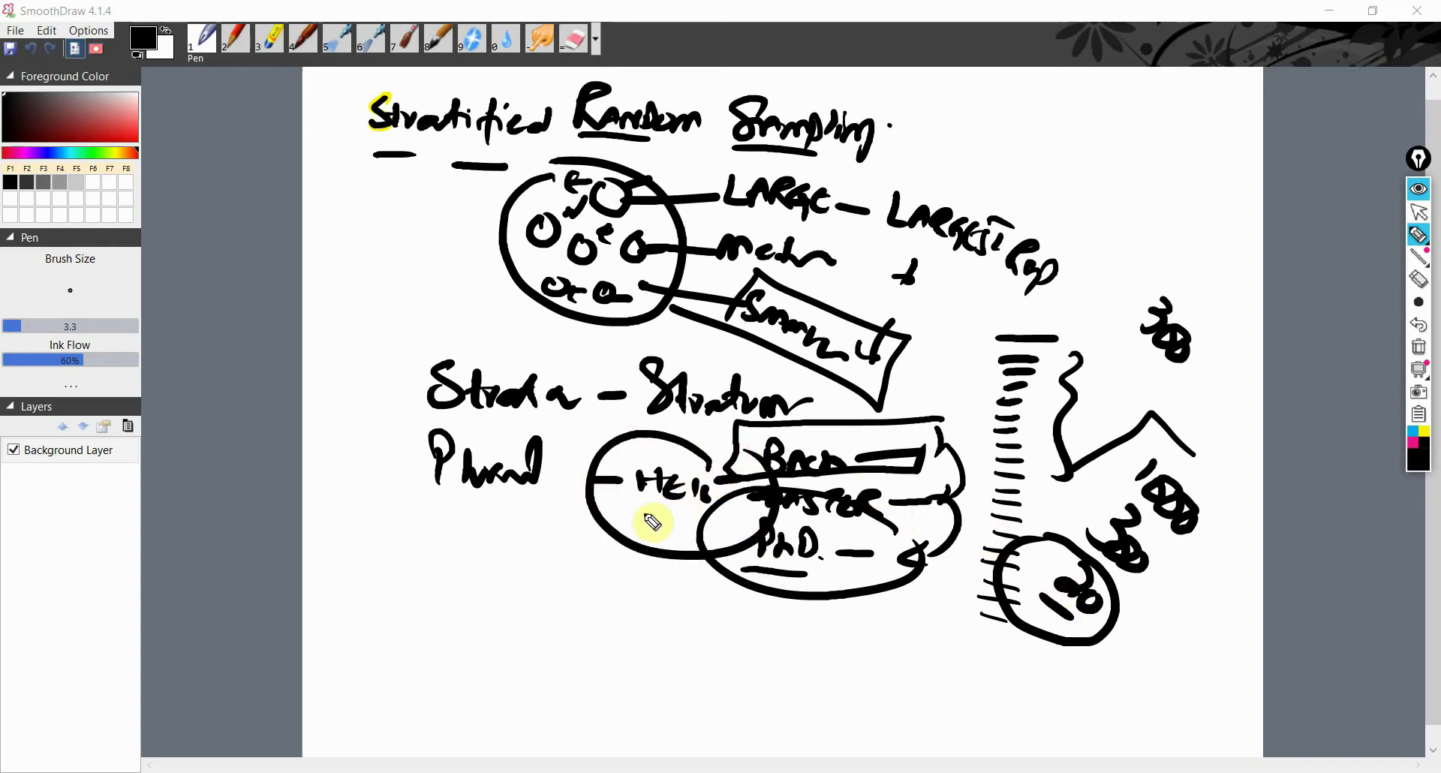
drag(668, 516, 675, 513)
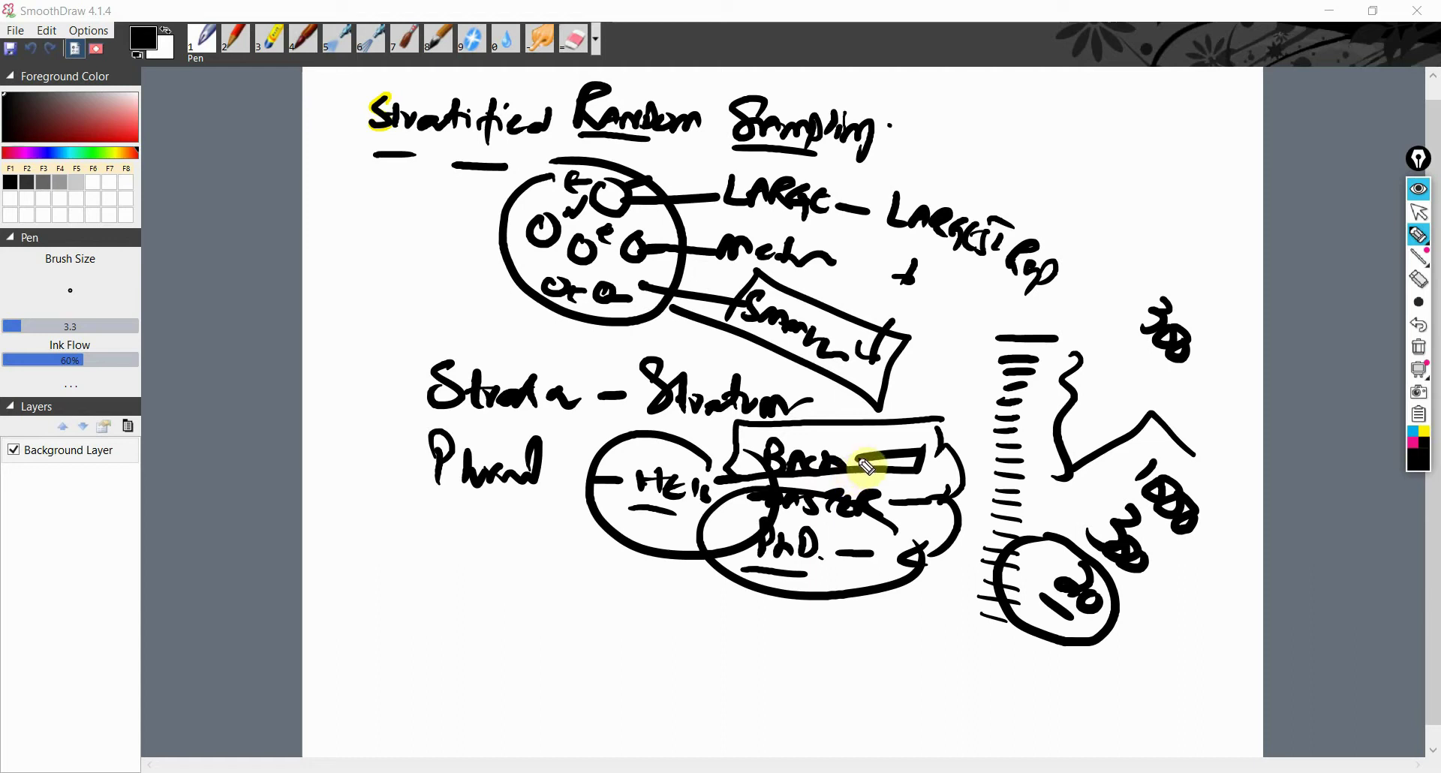
drag(856, 454, 927, 465)
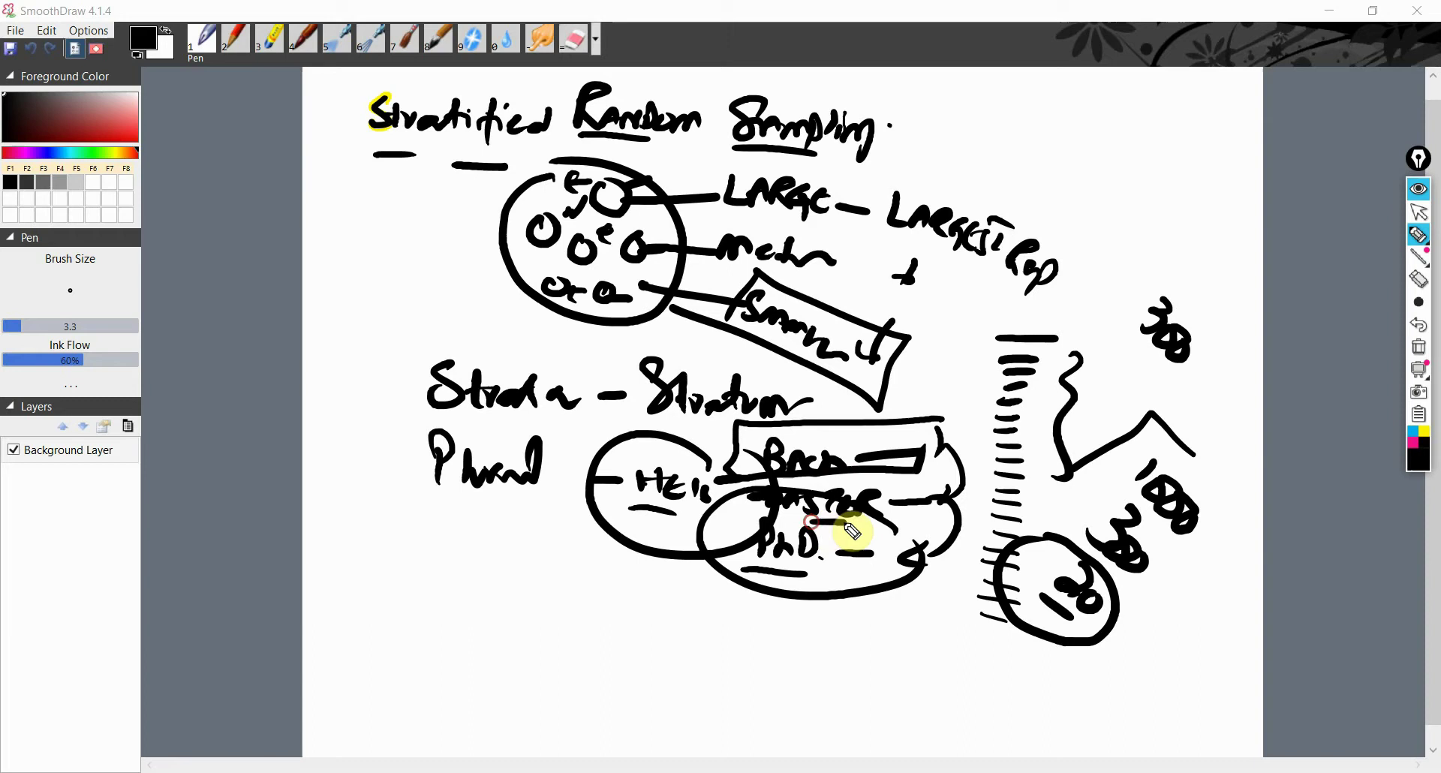
drag(786, 559, 820, 557)
- Write the '– Sub Pop' note below Plural and add strokes beside BACH, PhD and the 3
drag(484, 577, 635, 597)
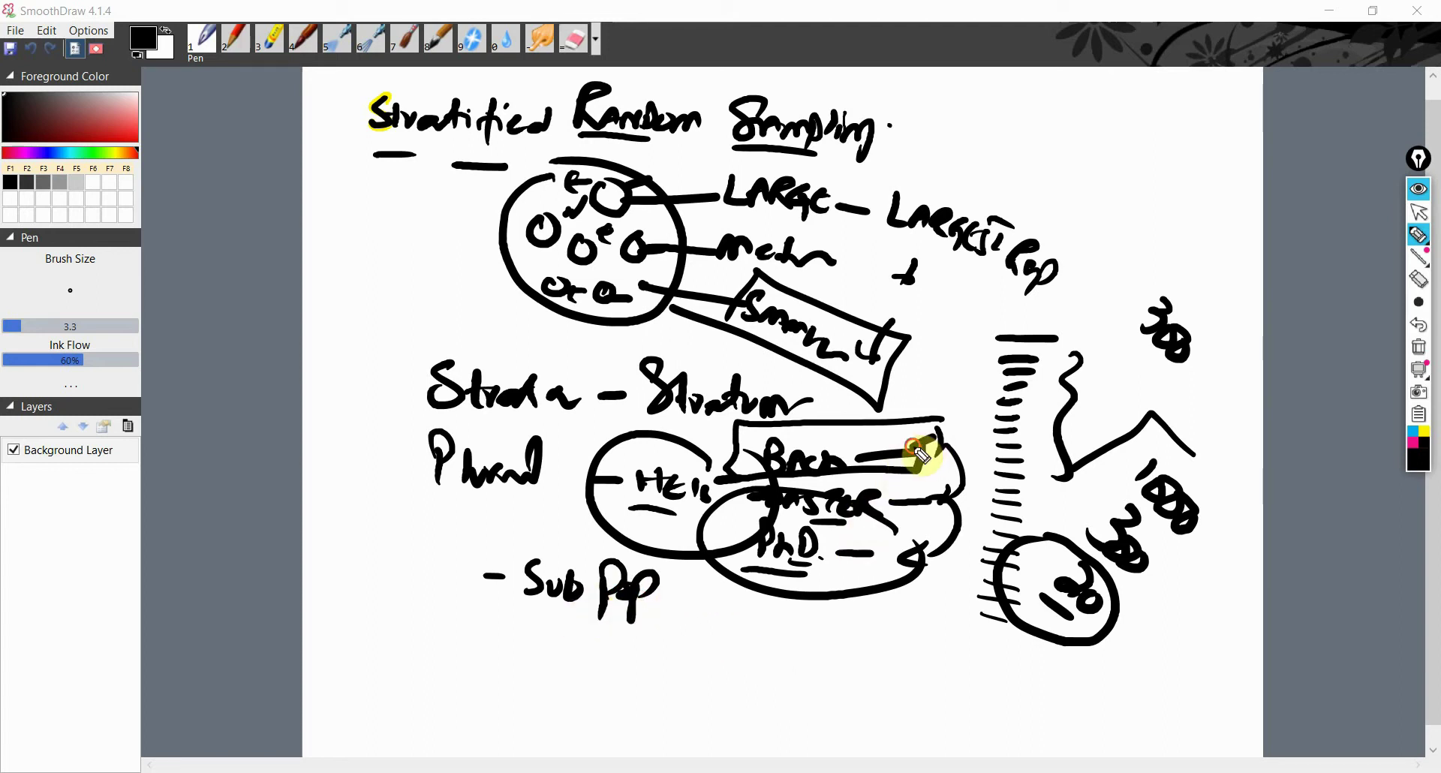
drag(918, 453, 933, 483)
mouse_move(863, 518)
mouse_down()
mouse_move(885, 515)
mouse_move(891, 552)
mouse_up()
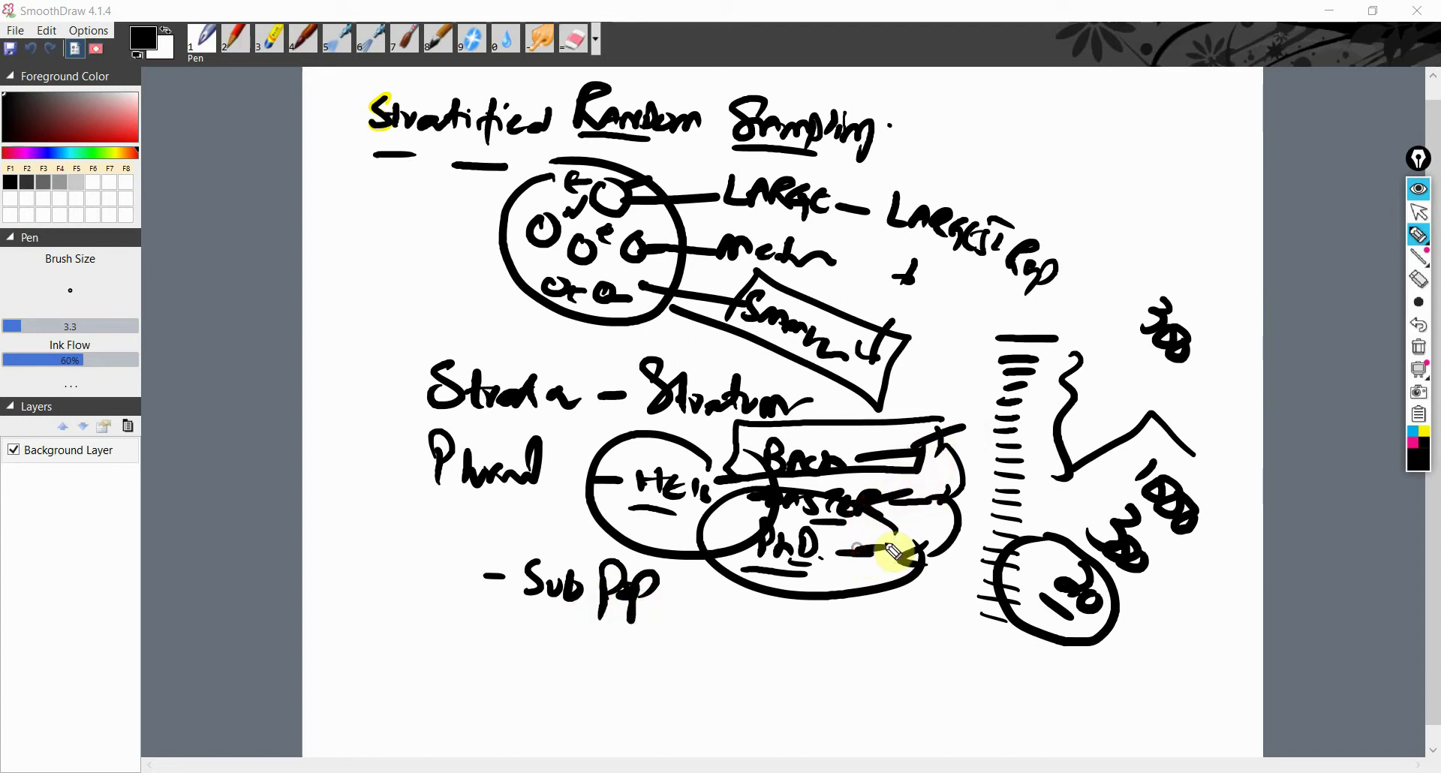
drag(1111, 535, 1103, 552)
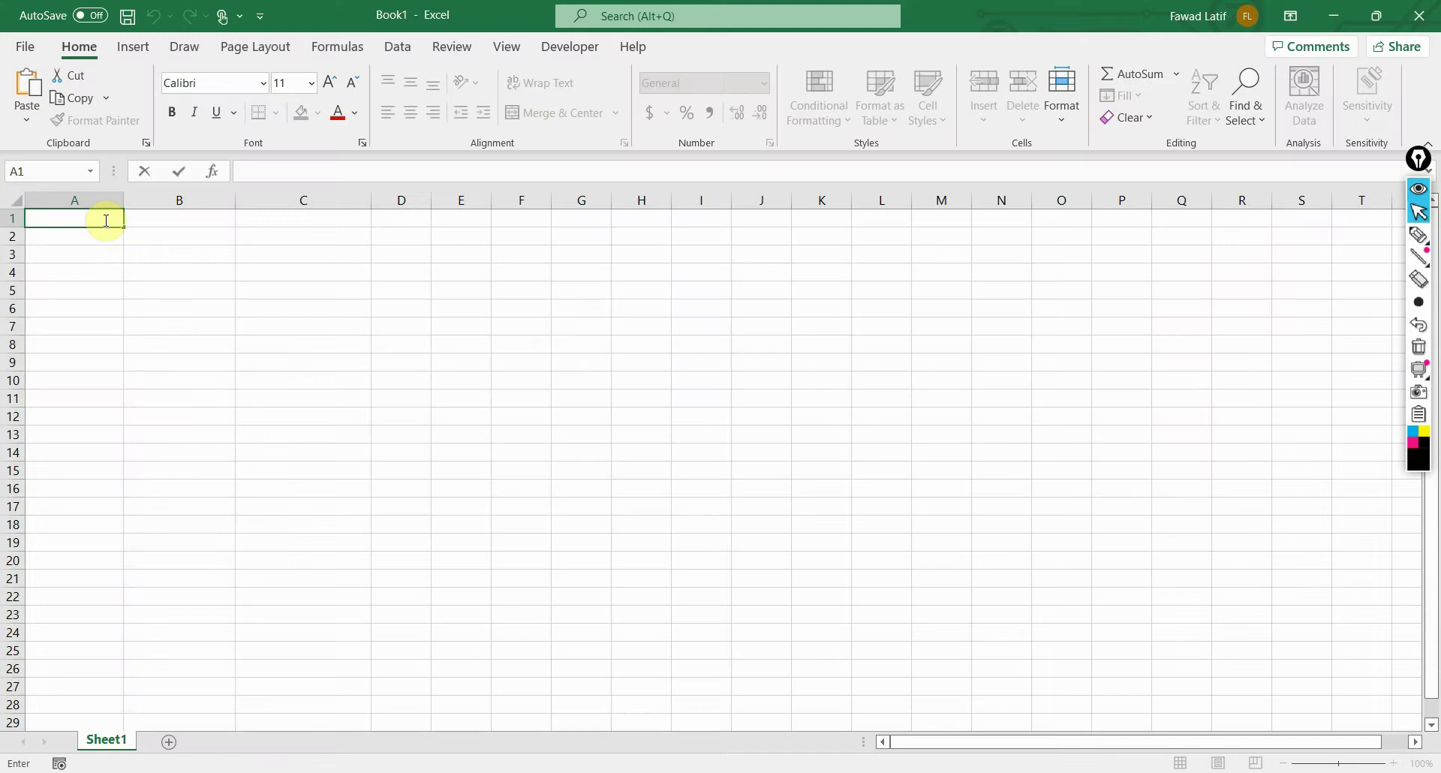
text(S)
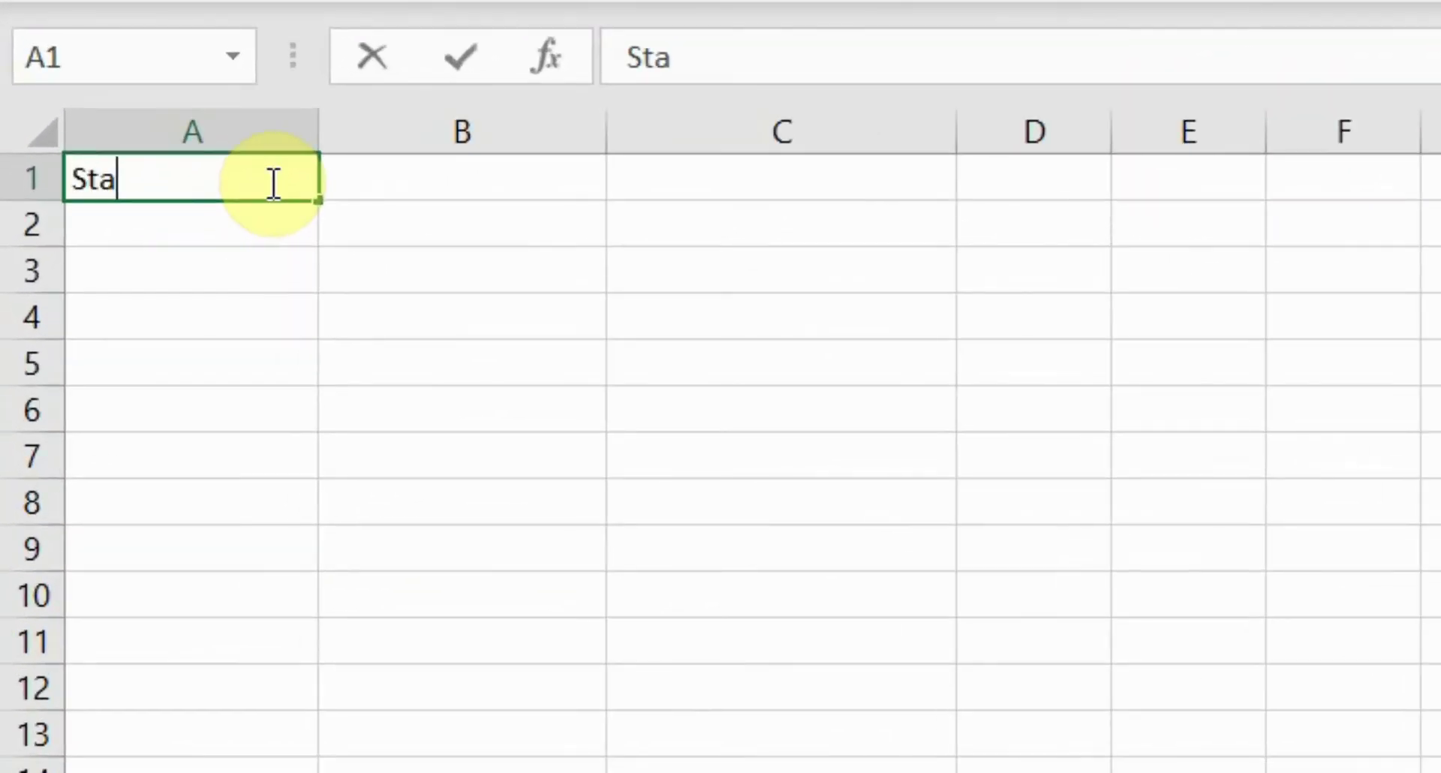
text(trata)
key(Return)
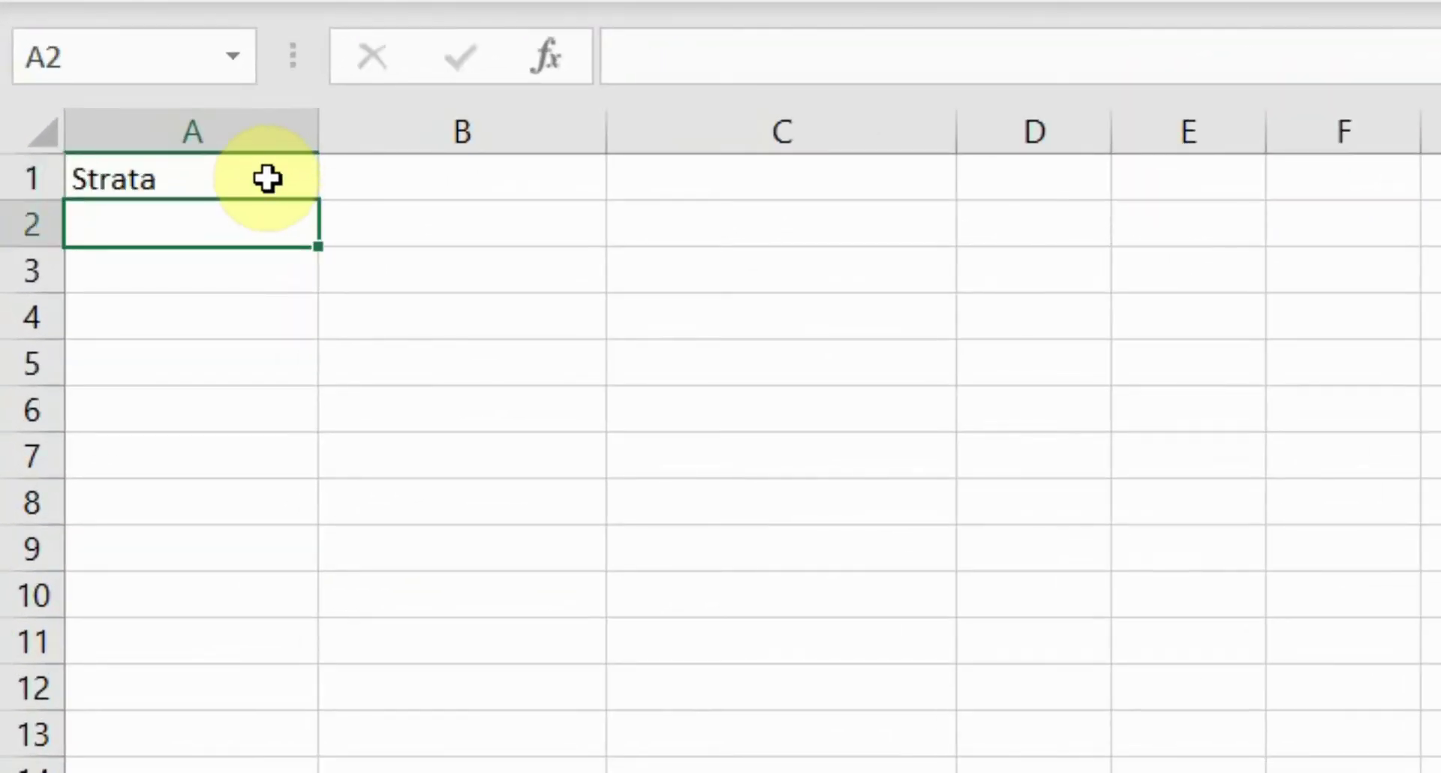
text(BAchelors)
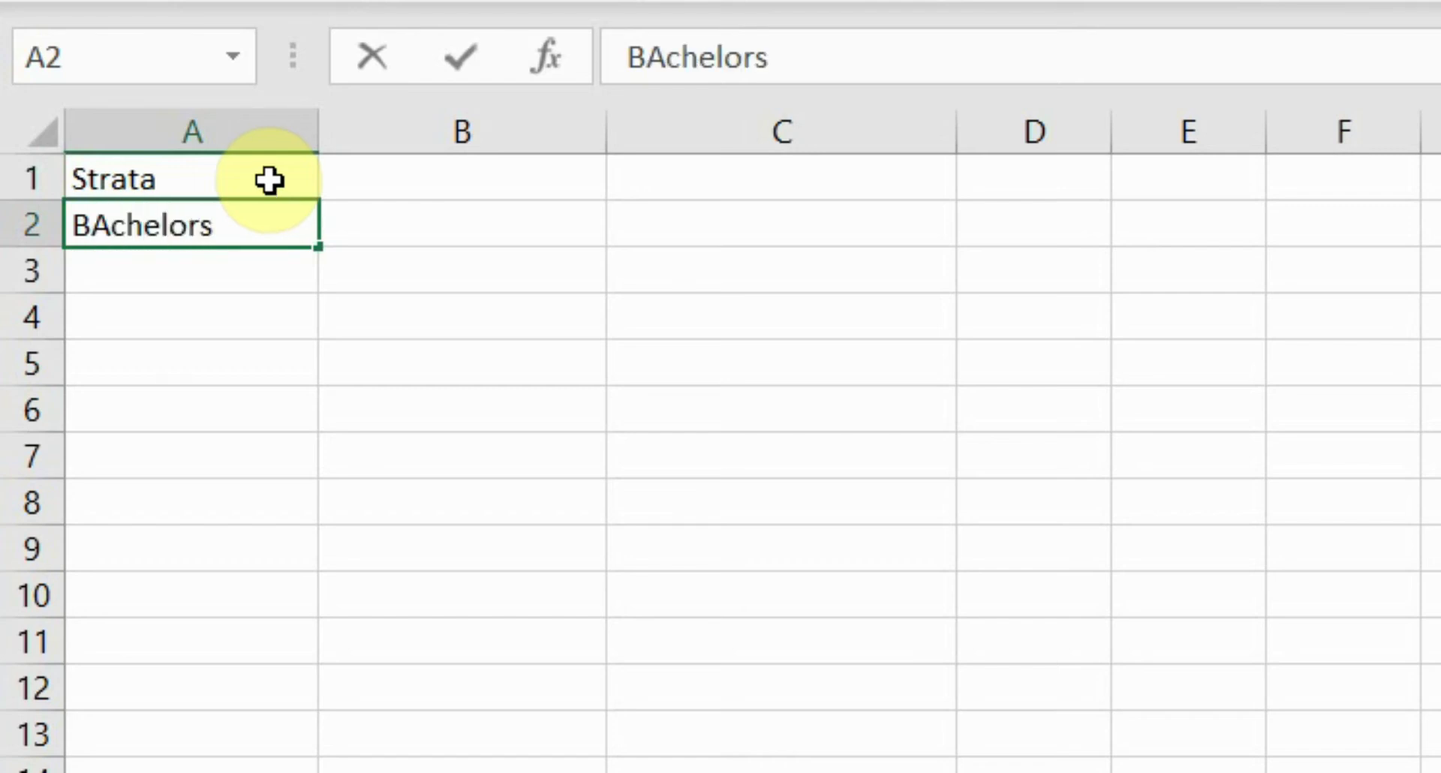
key(Return)
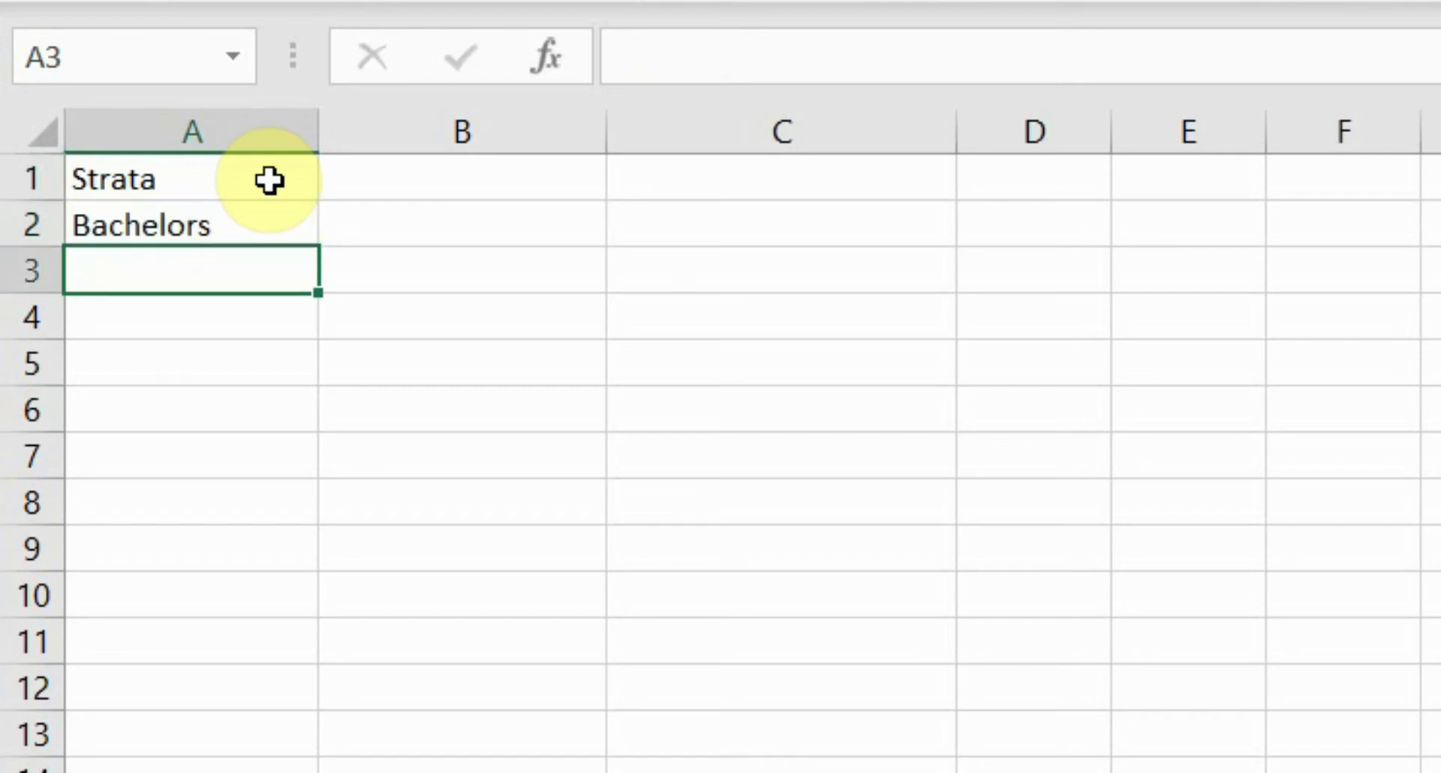
text(Master)
key(Return)
text(P)
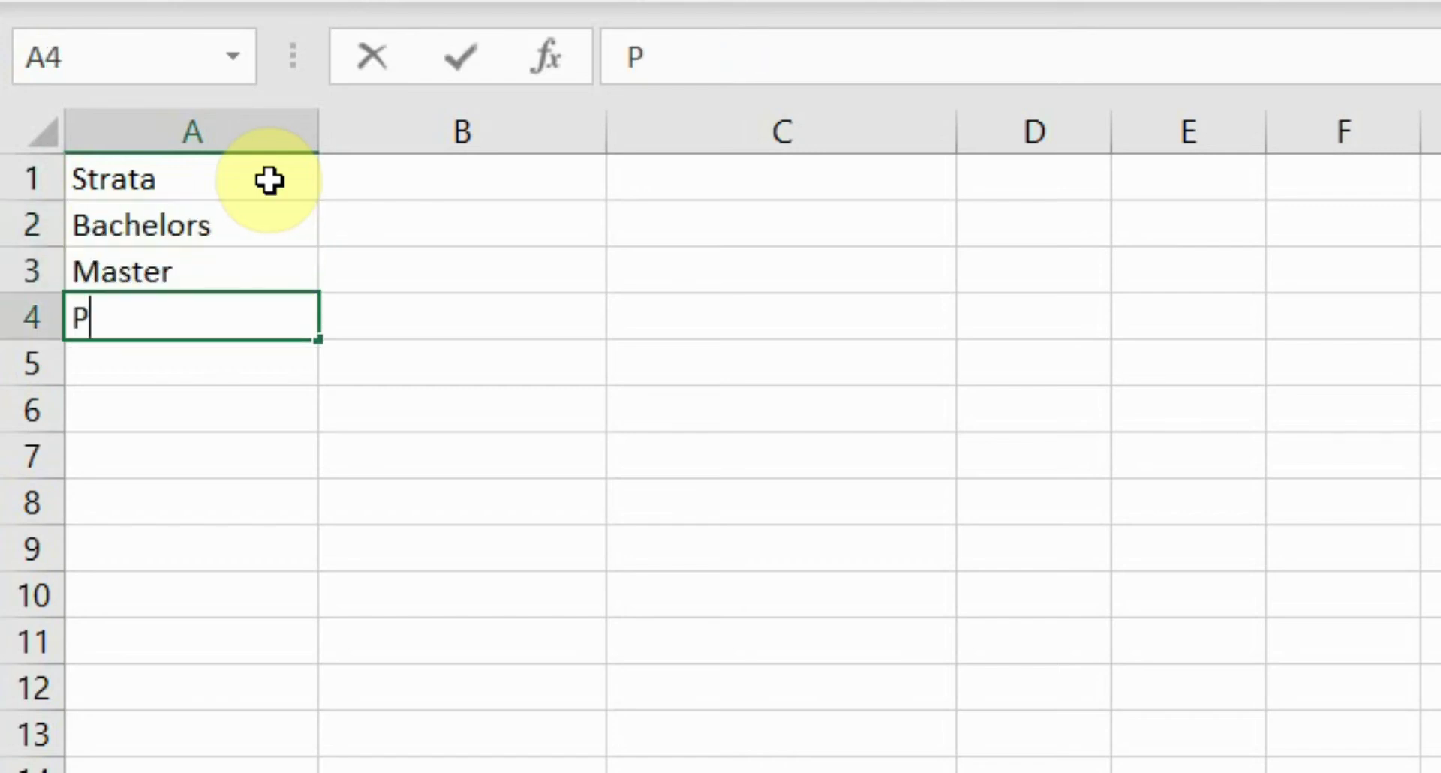
text(hD)
key(Return)
key(Up)
key(Up)
key(Up)
key(Up)
key(Right)
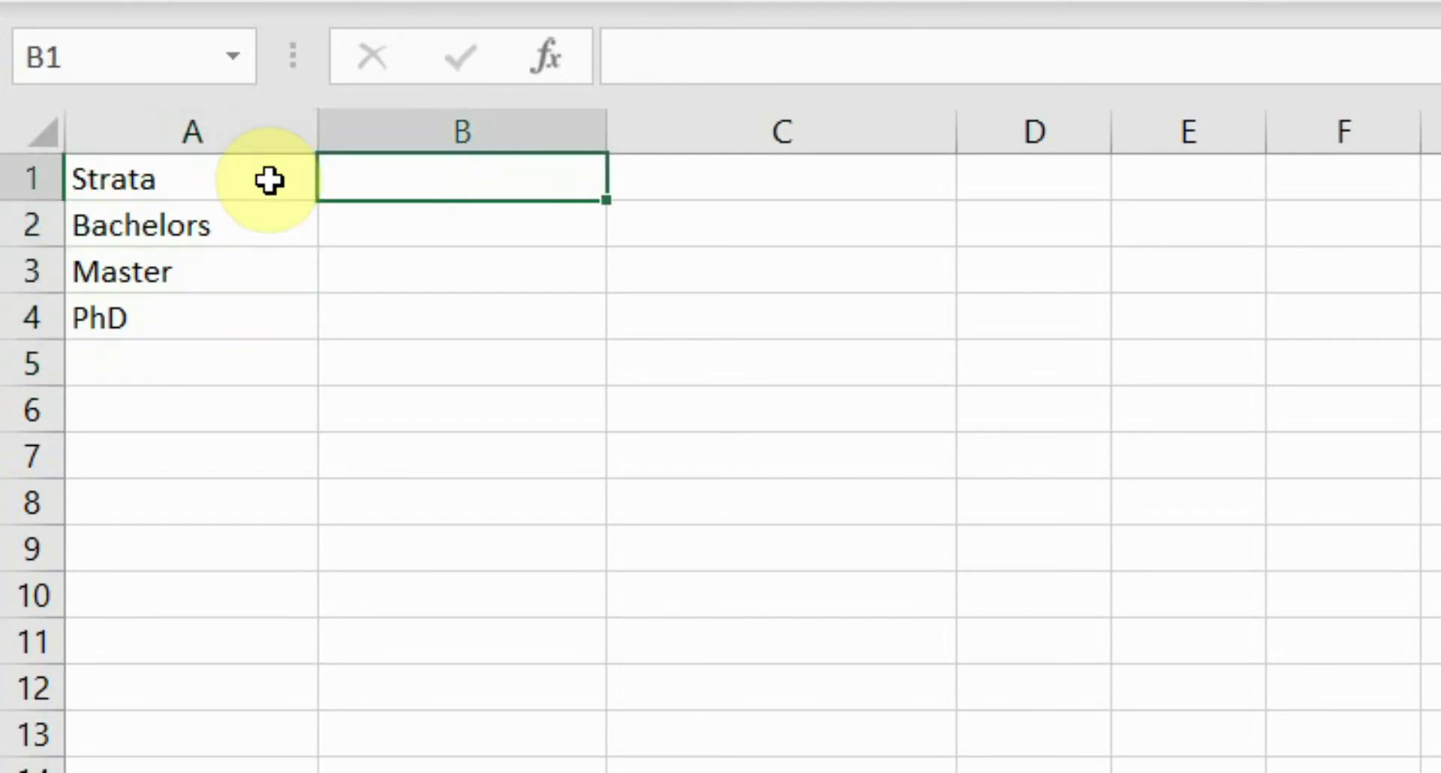
text(Count)
key(Return)
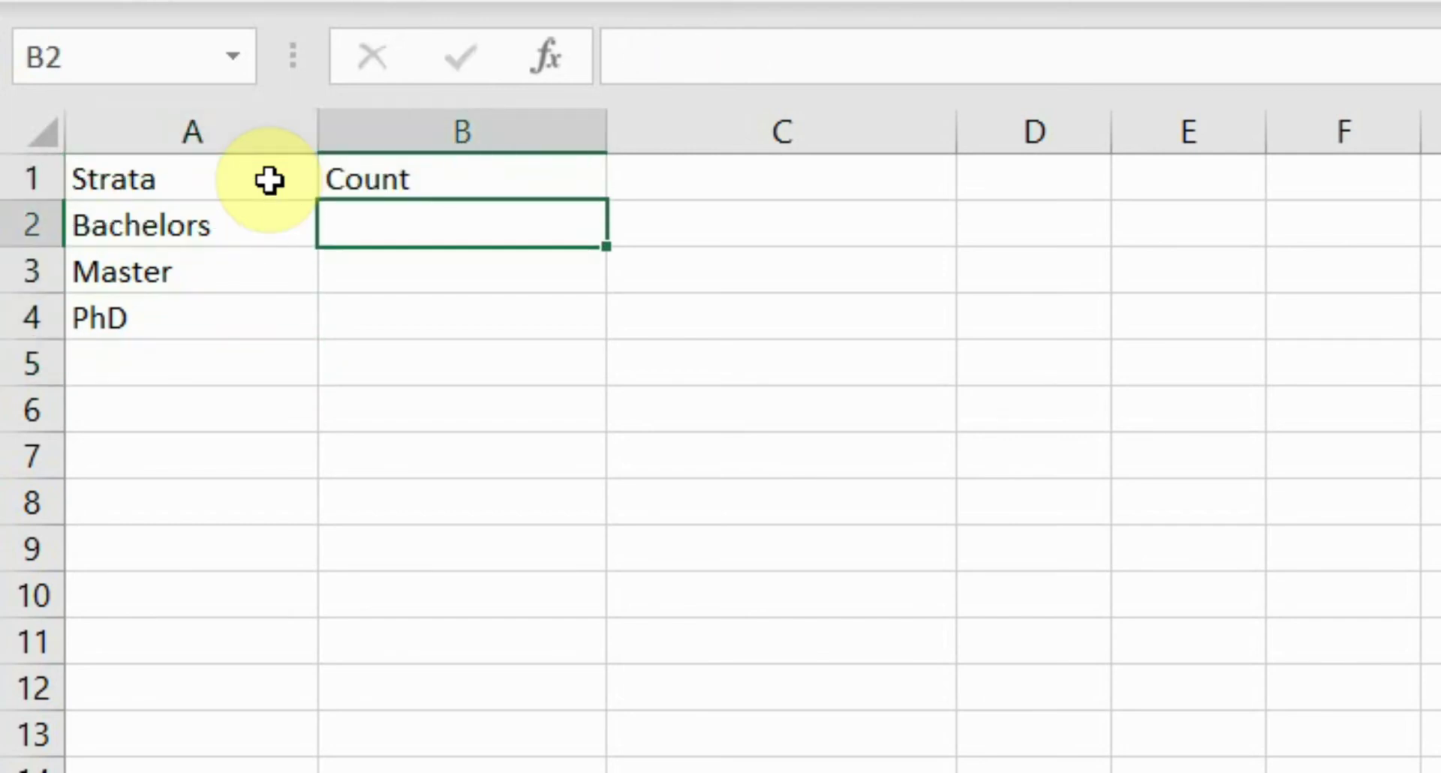
text(1000)
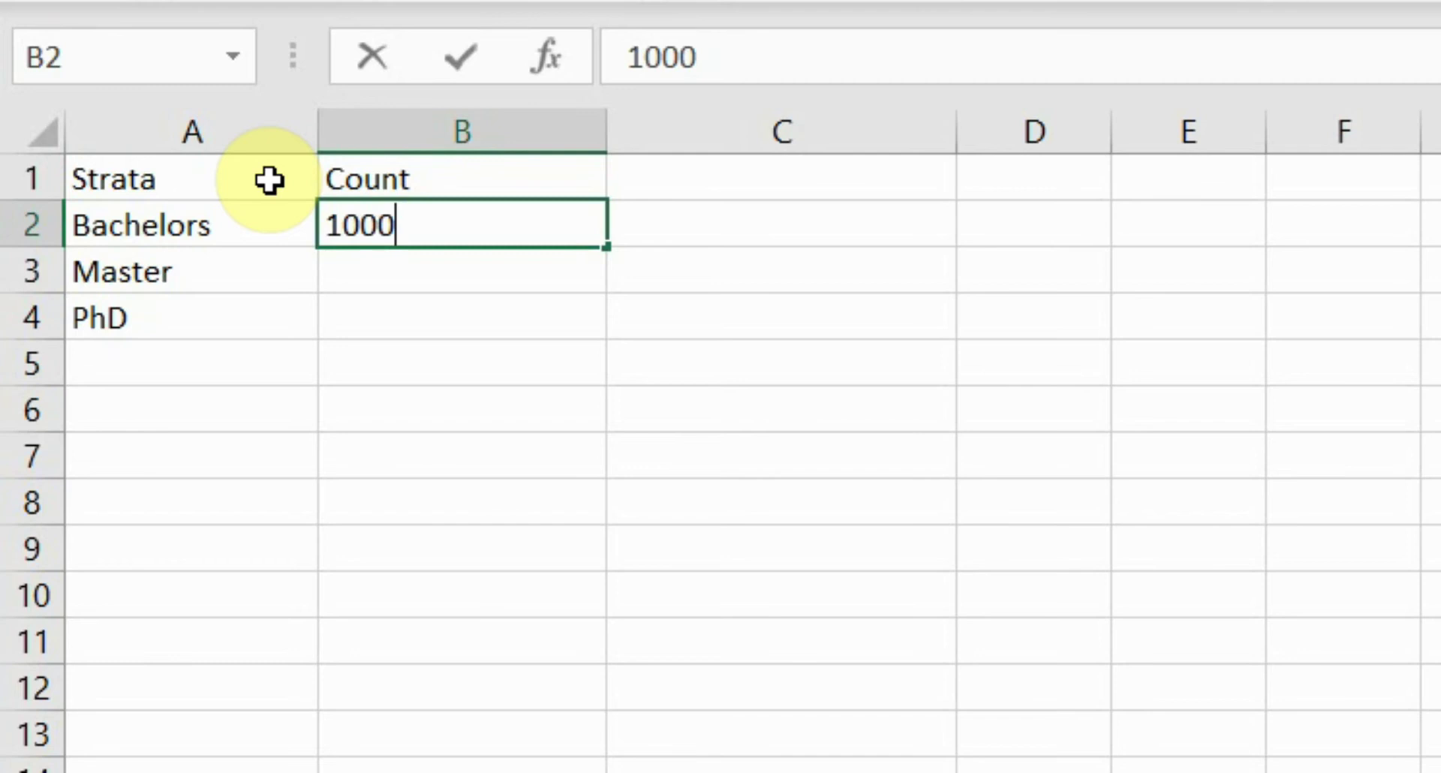
key(Return)
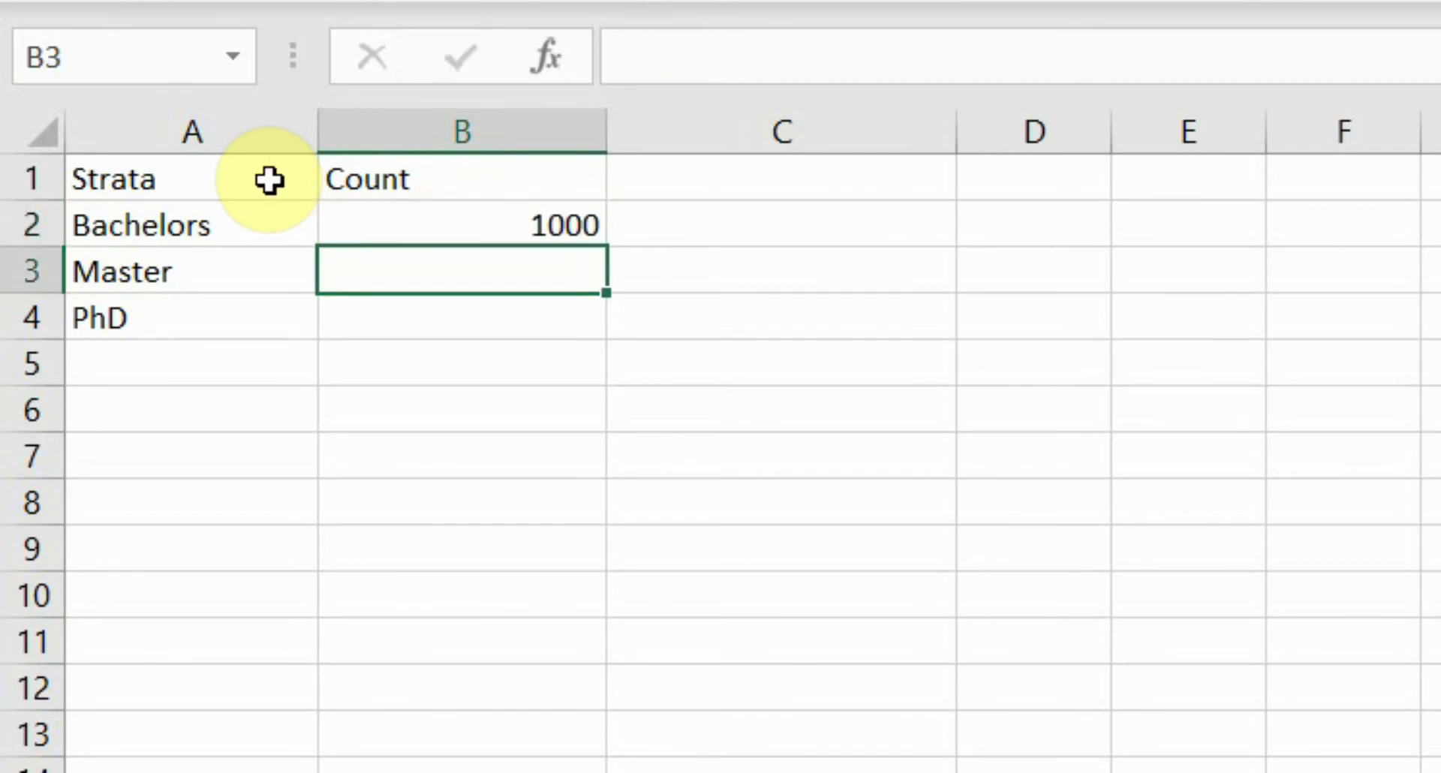
text(500)
key(Return)
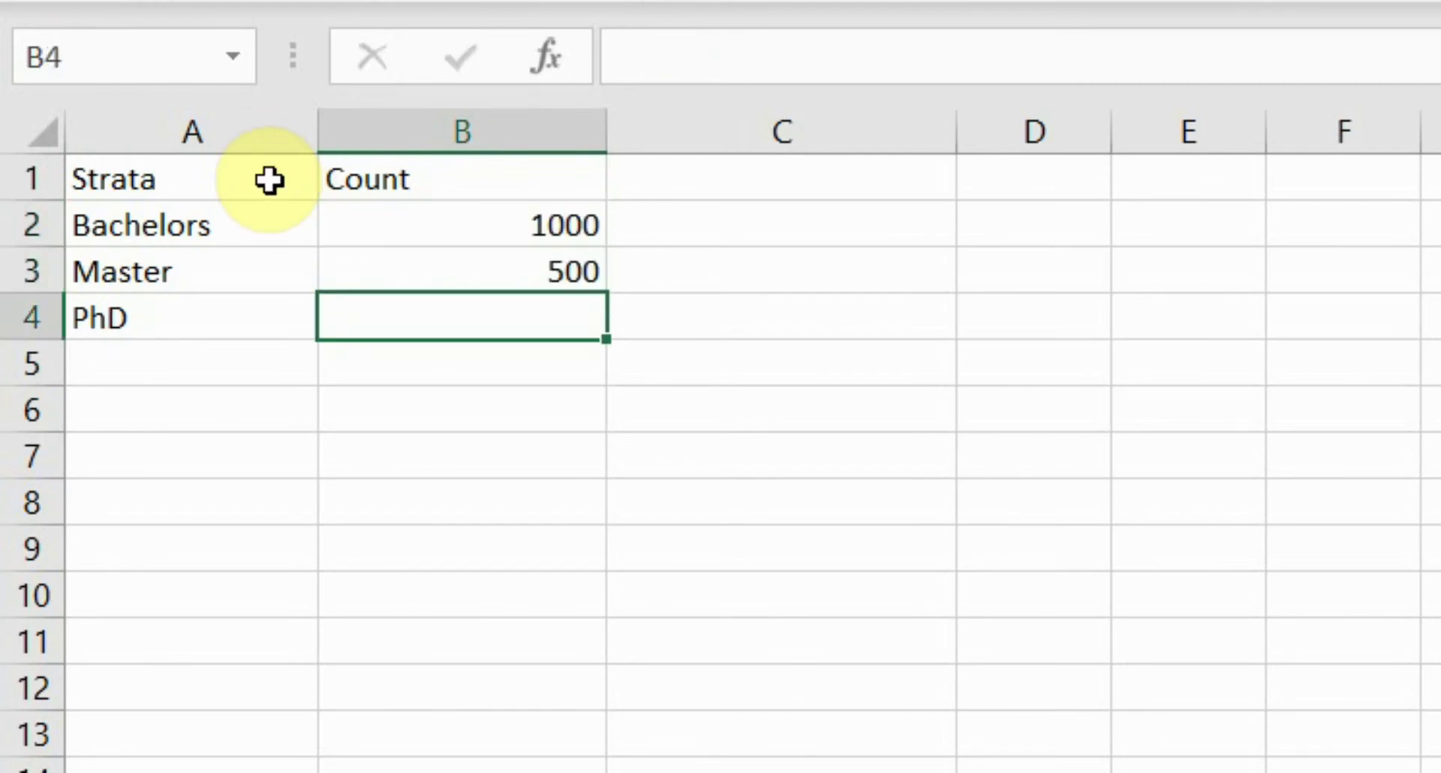
text(50)
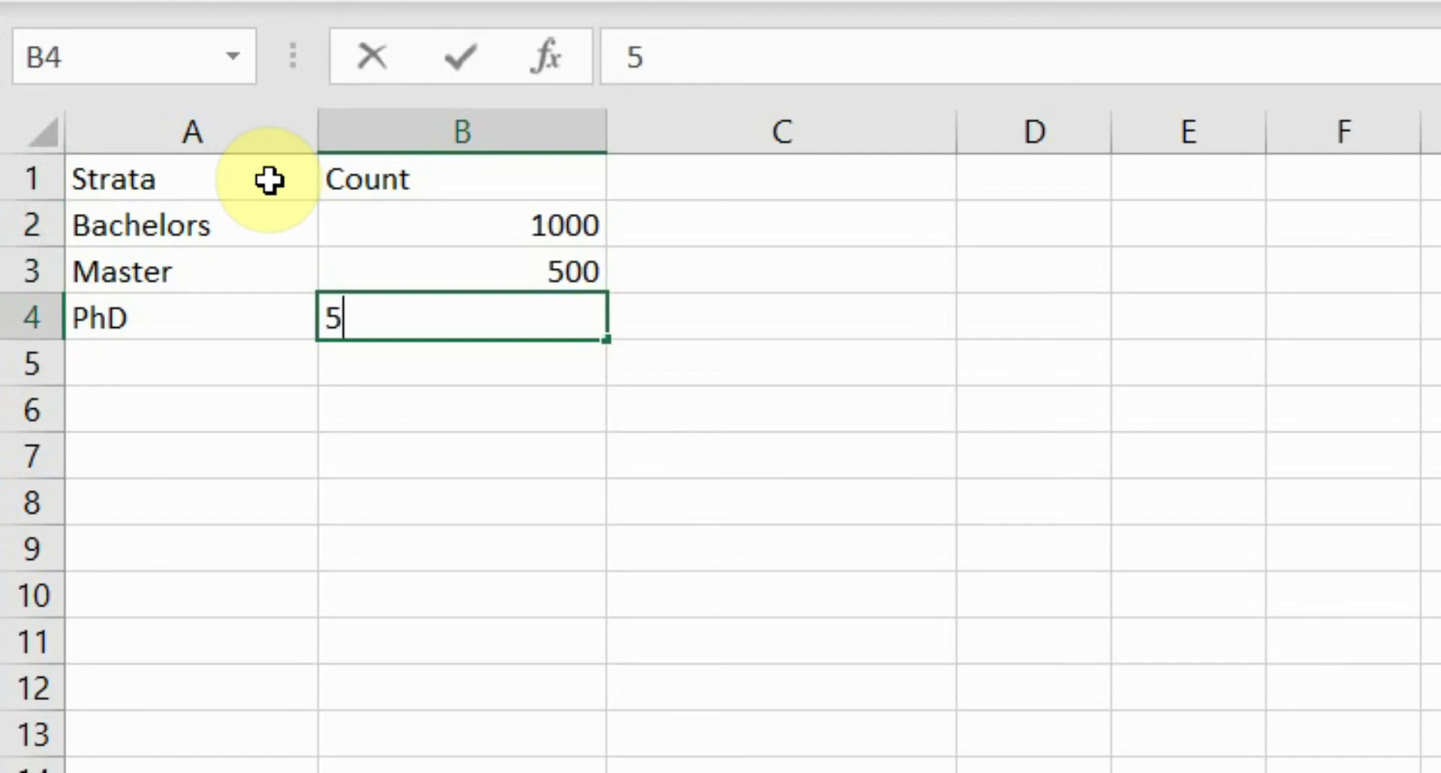
key(Return)
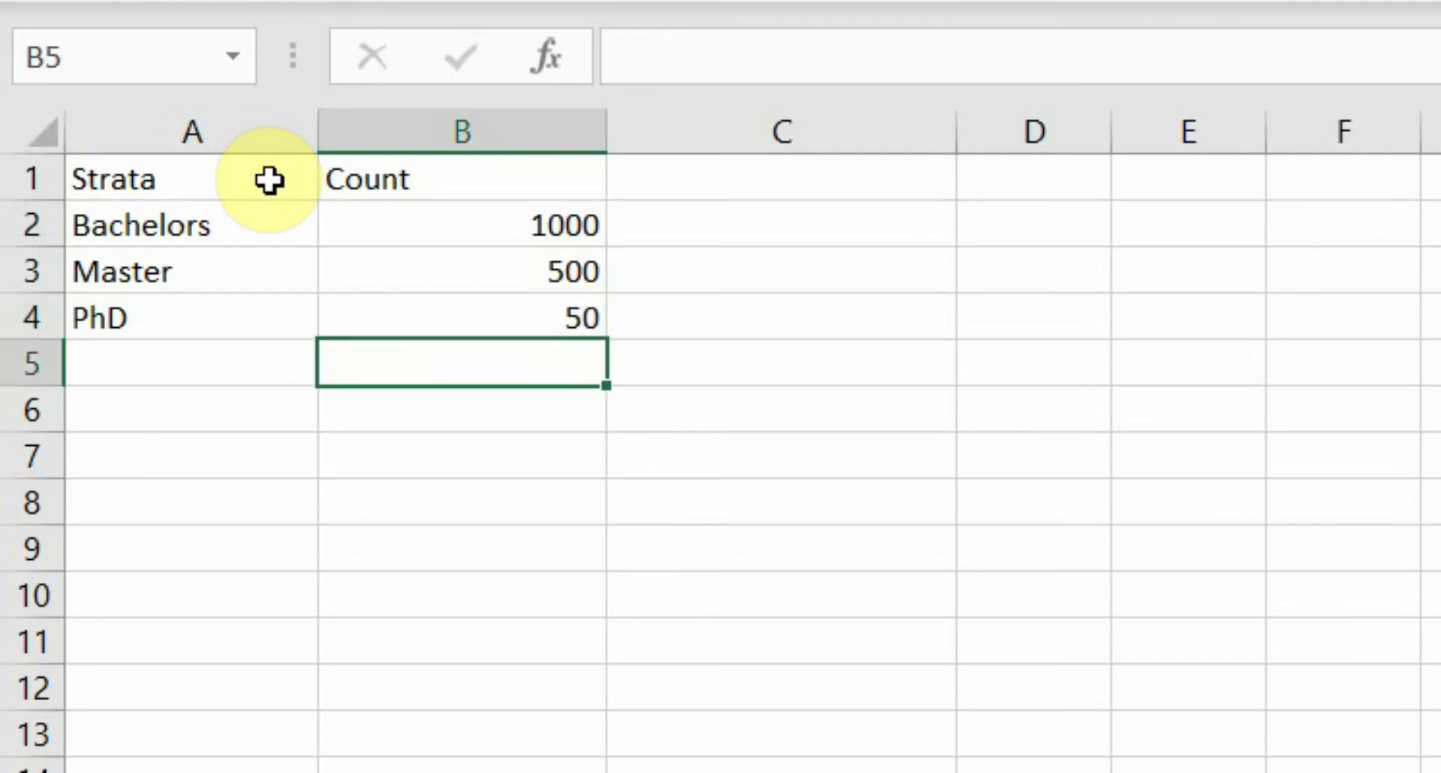
click(173, 368)
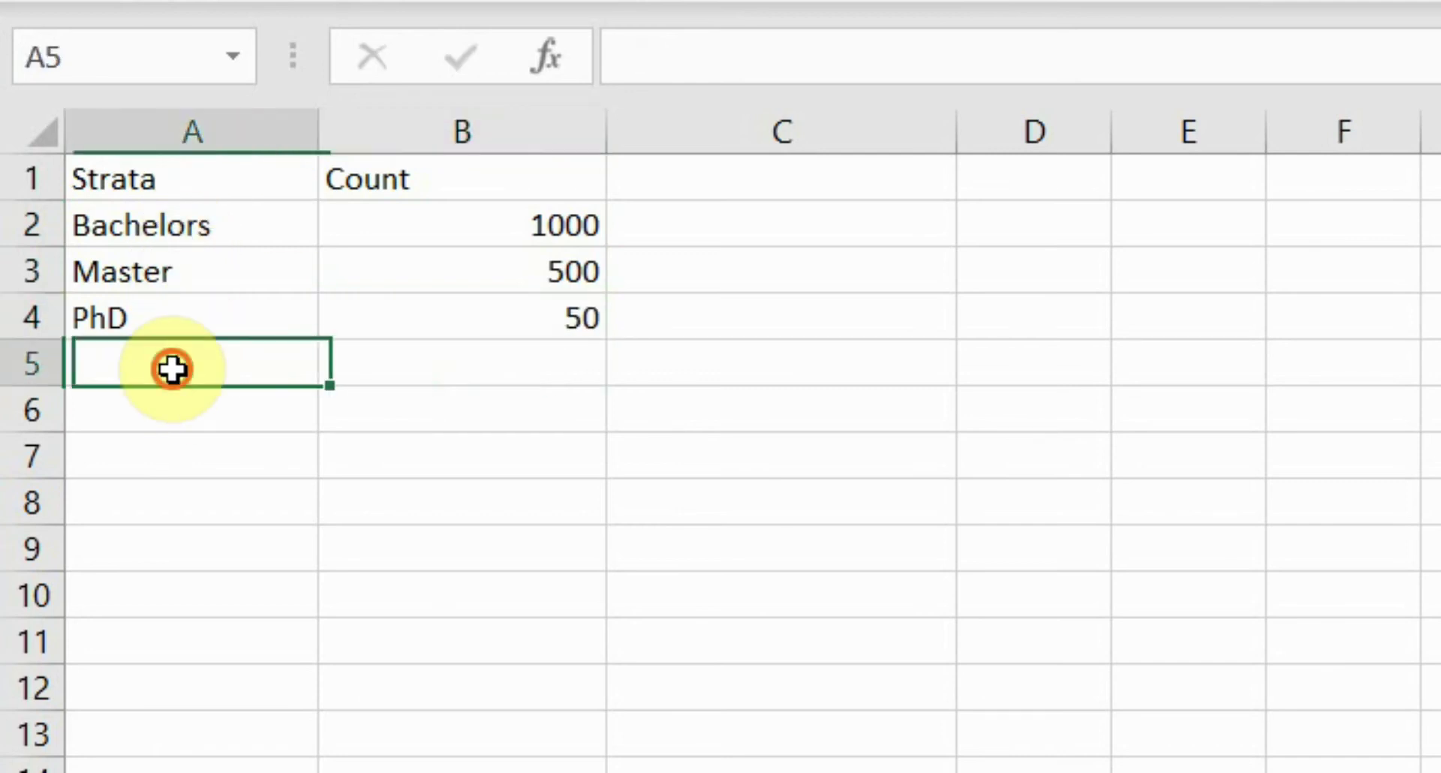
text(To)
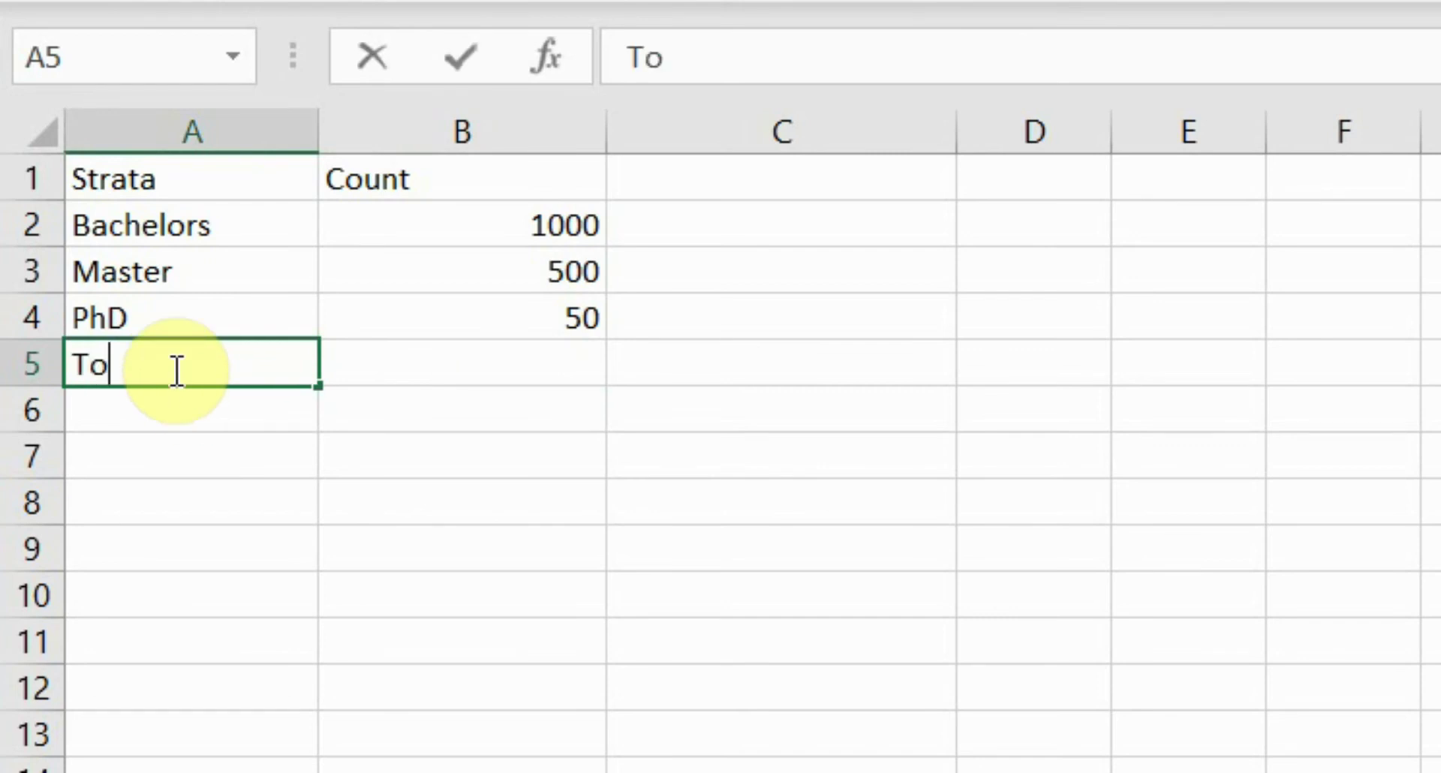
text(tal)
key(Return)
key(Up)
key(Right)
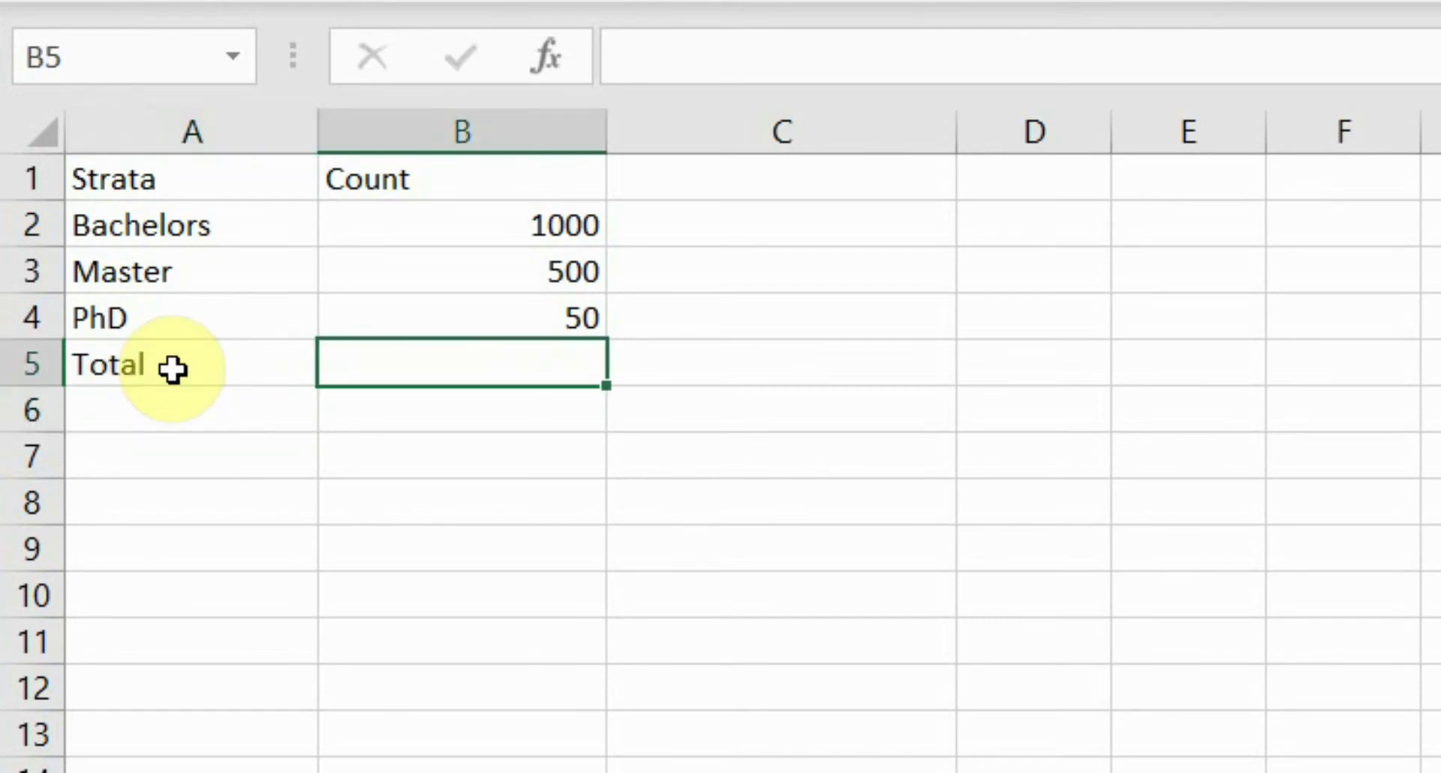
text(1550)
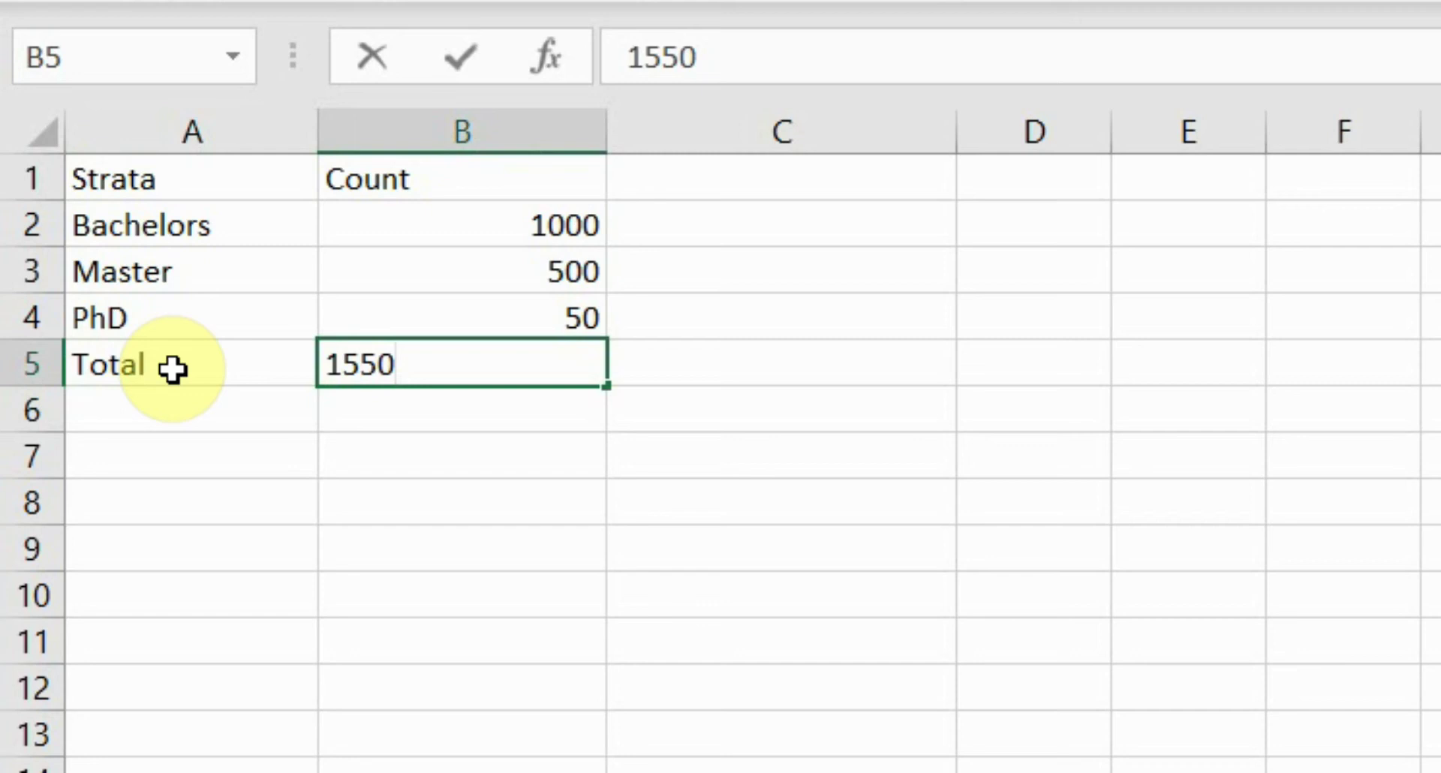
key(Return)
key(Left)
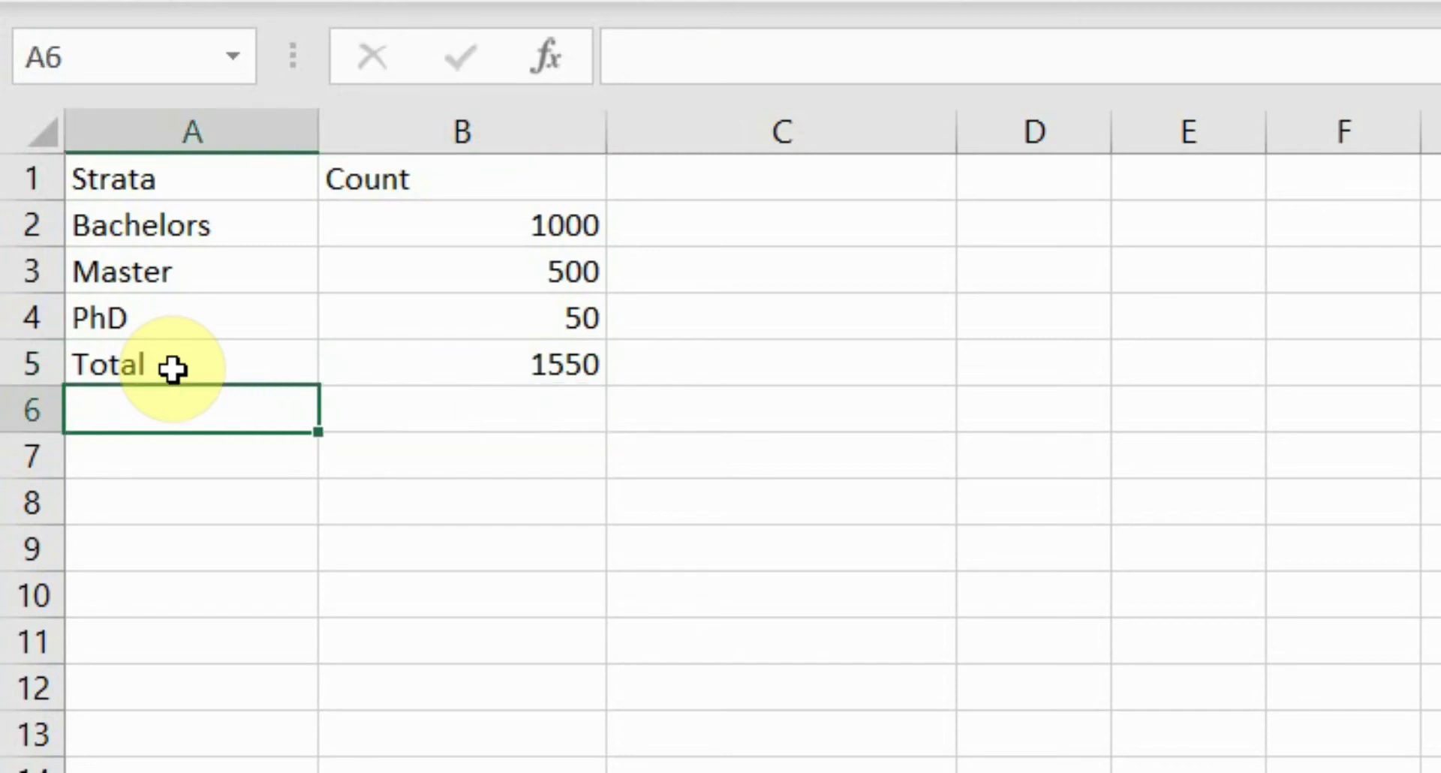
text(Sample)
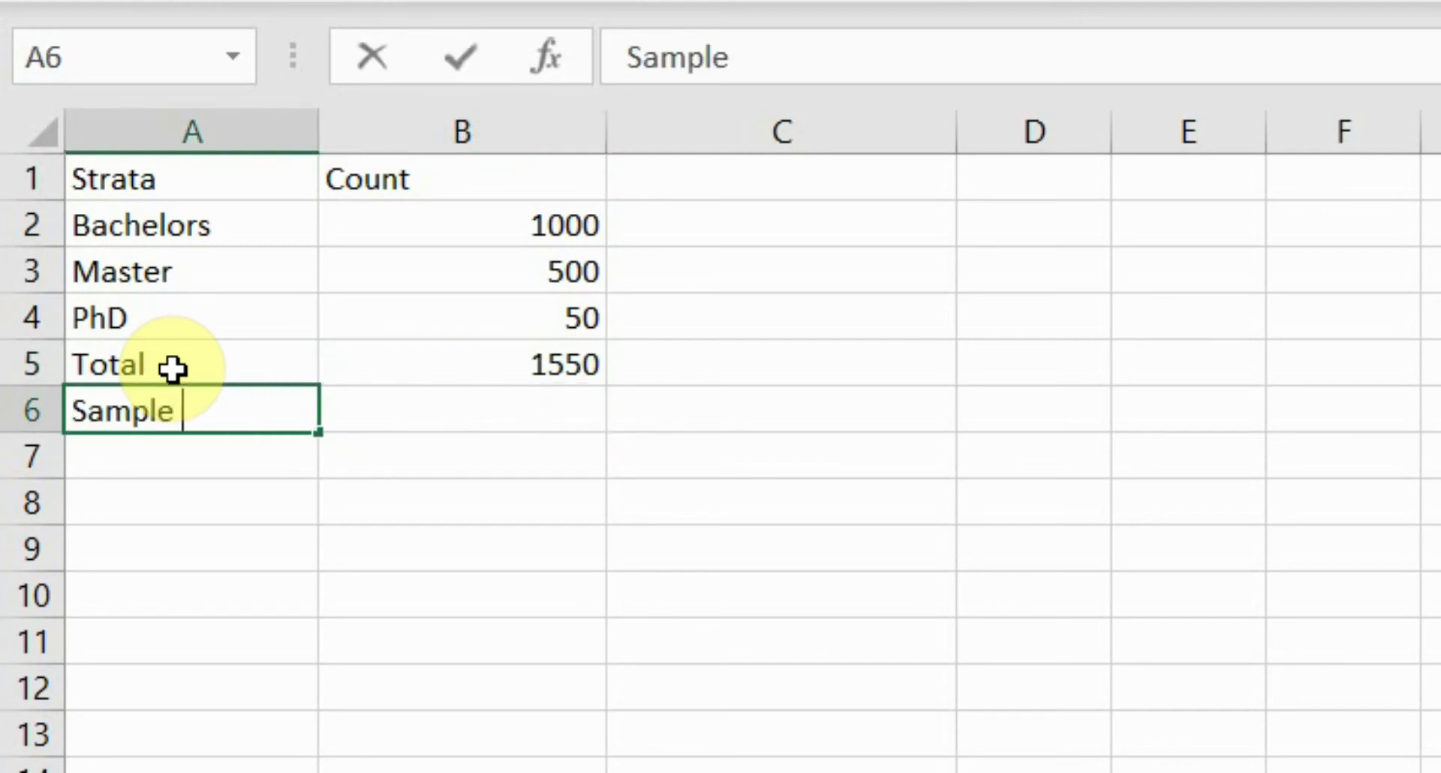
text( Required)
key(Return)
key(Up)
key(Right)
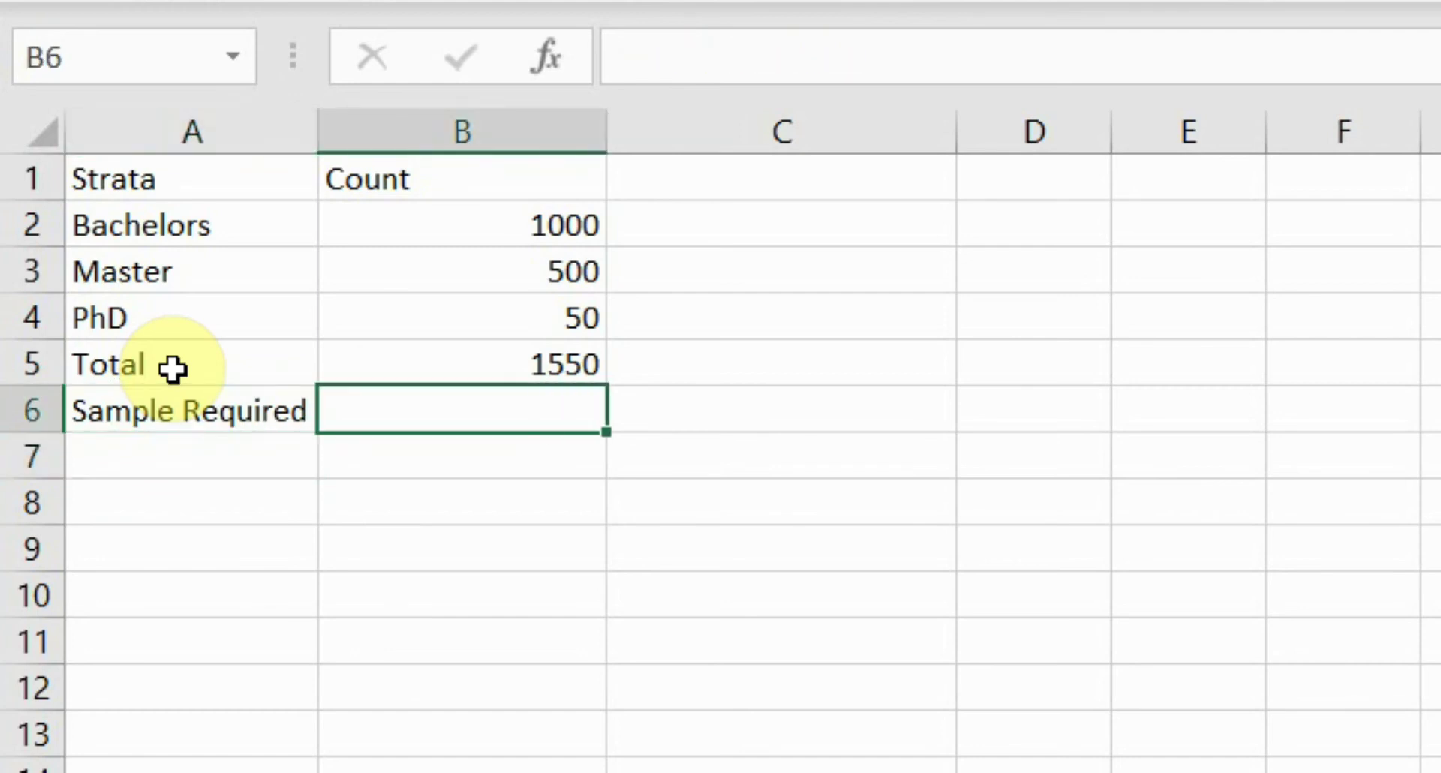
text(300)
key(Return)
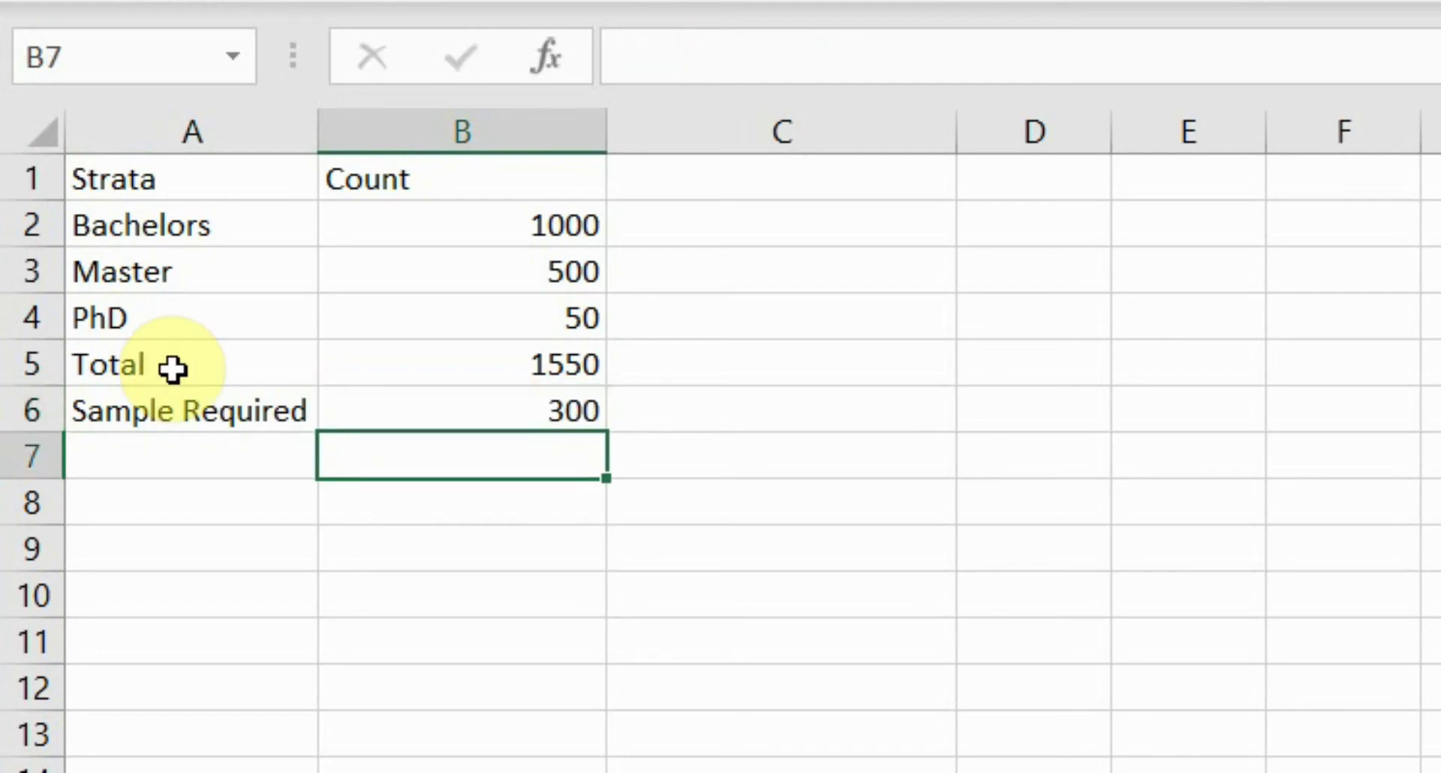
click(259, 232)
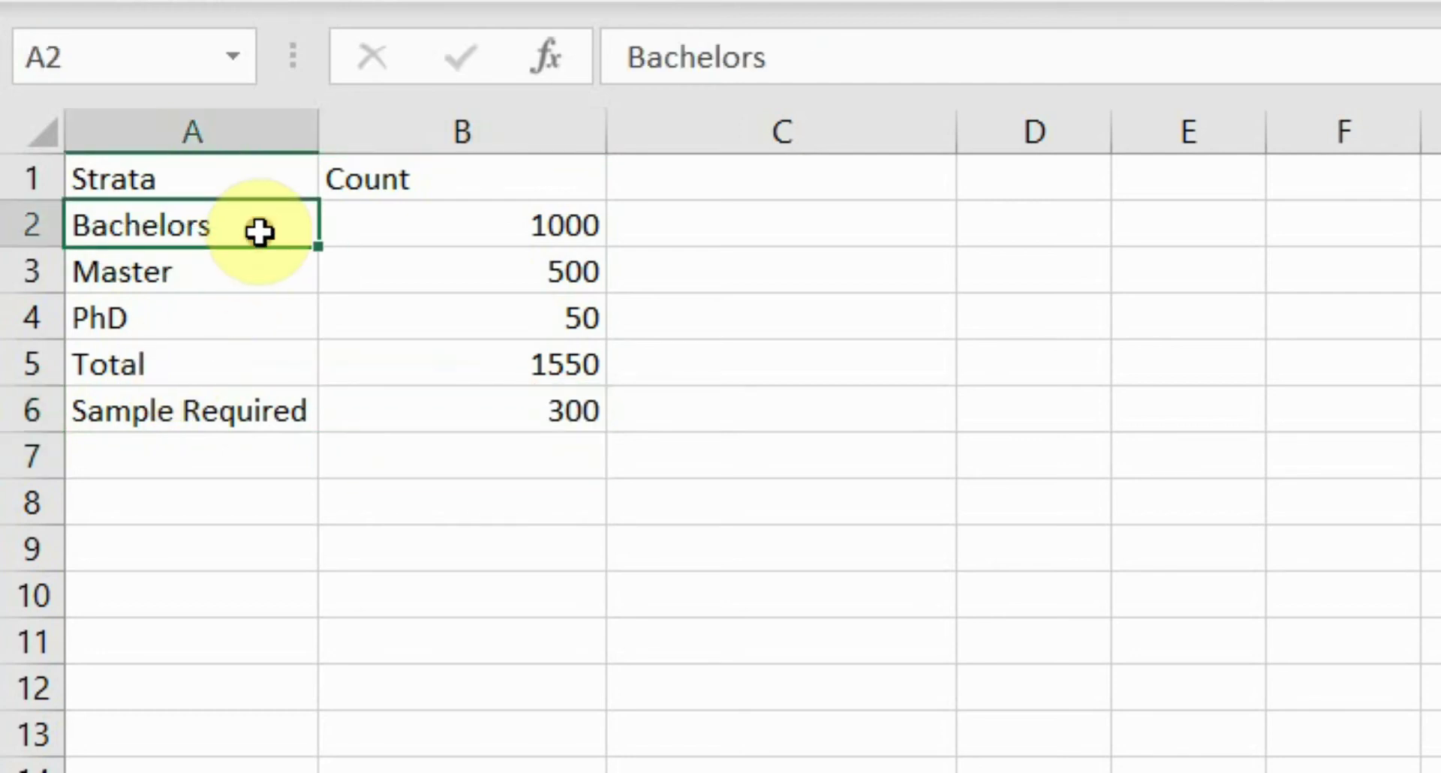
click(570, 408)
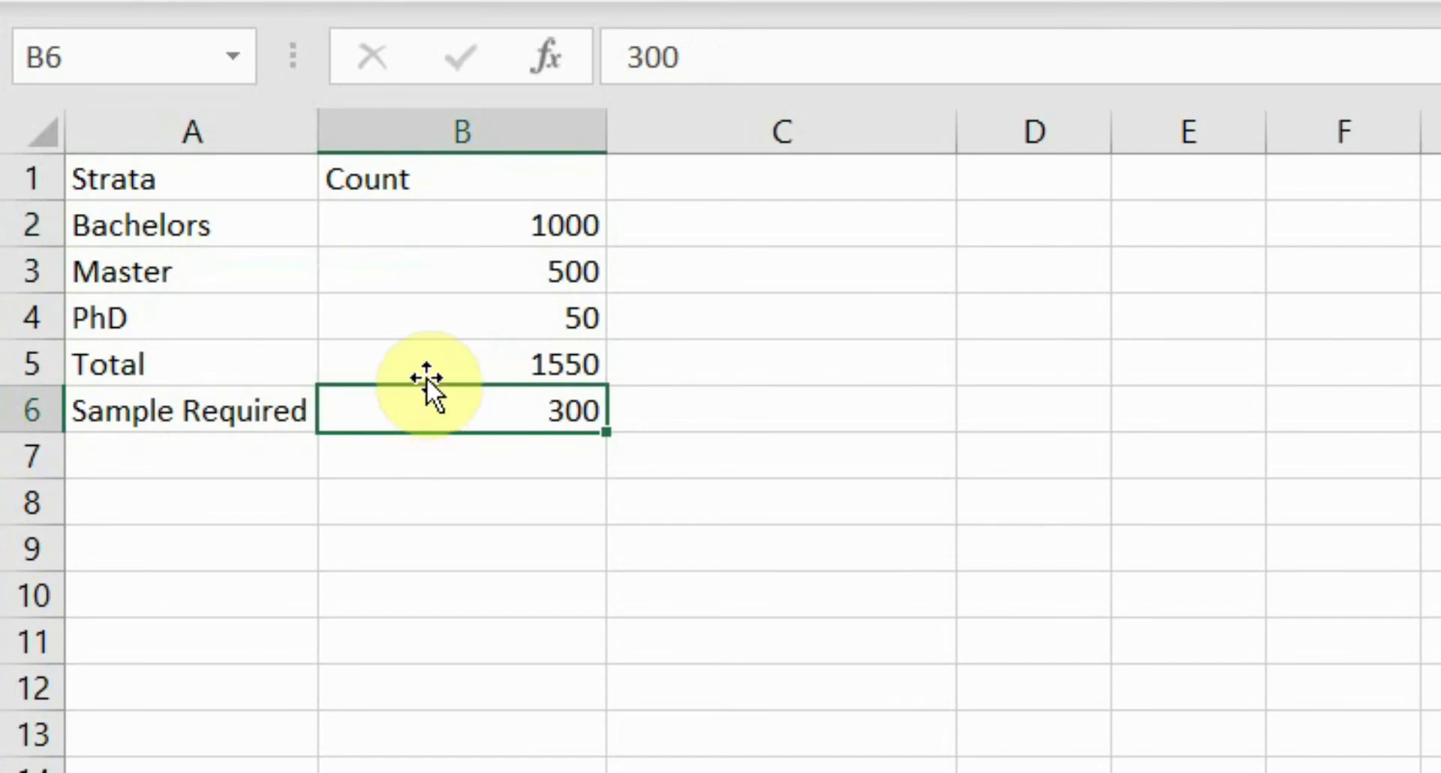
click(479, 363)
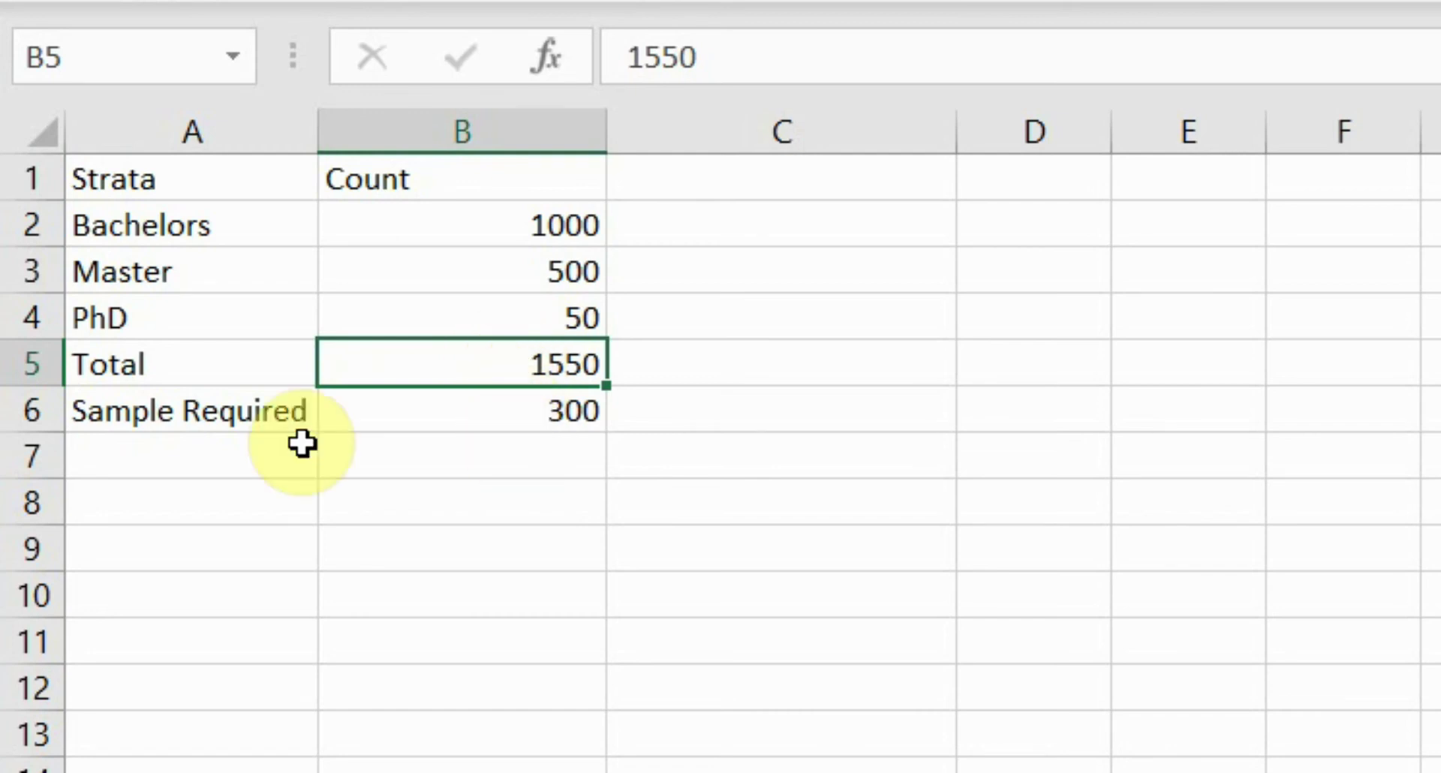
- Label cell A7 as %Age below Sample Required
click(258, 444)
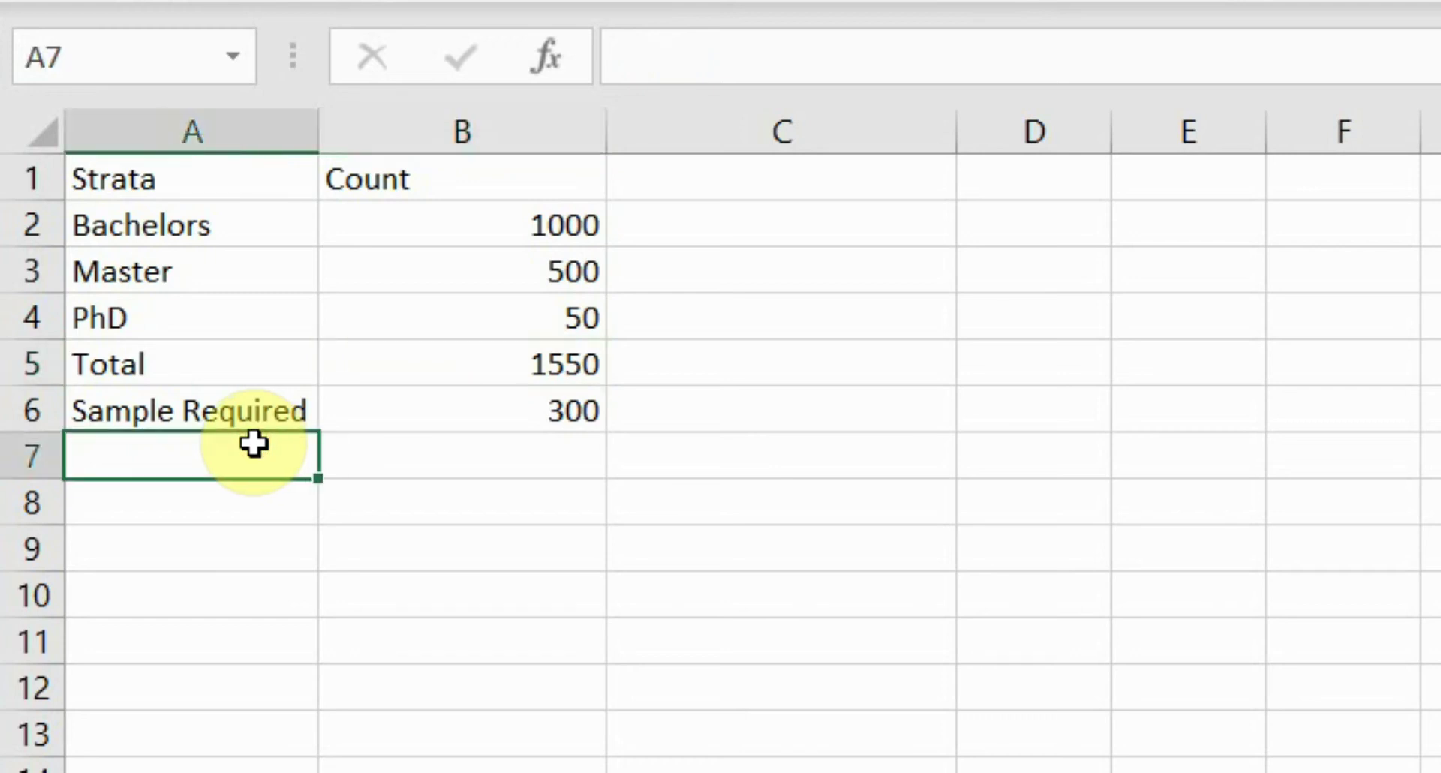
text(%)
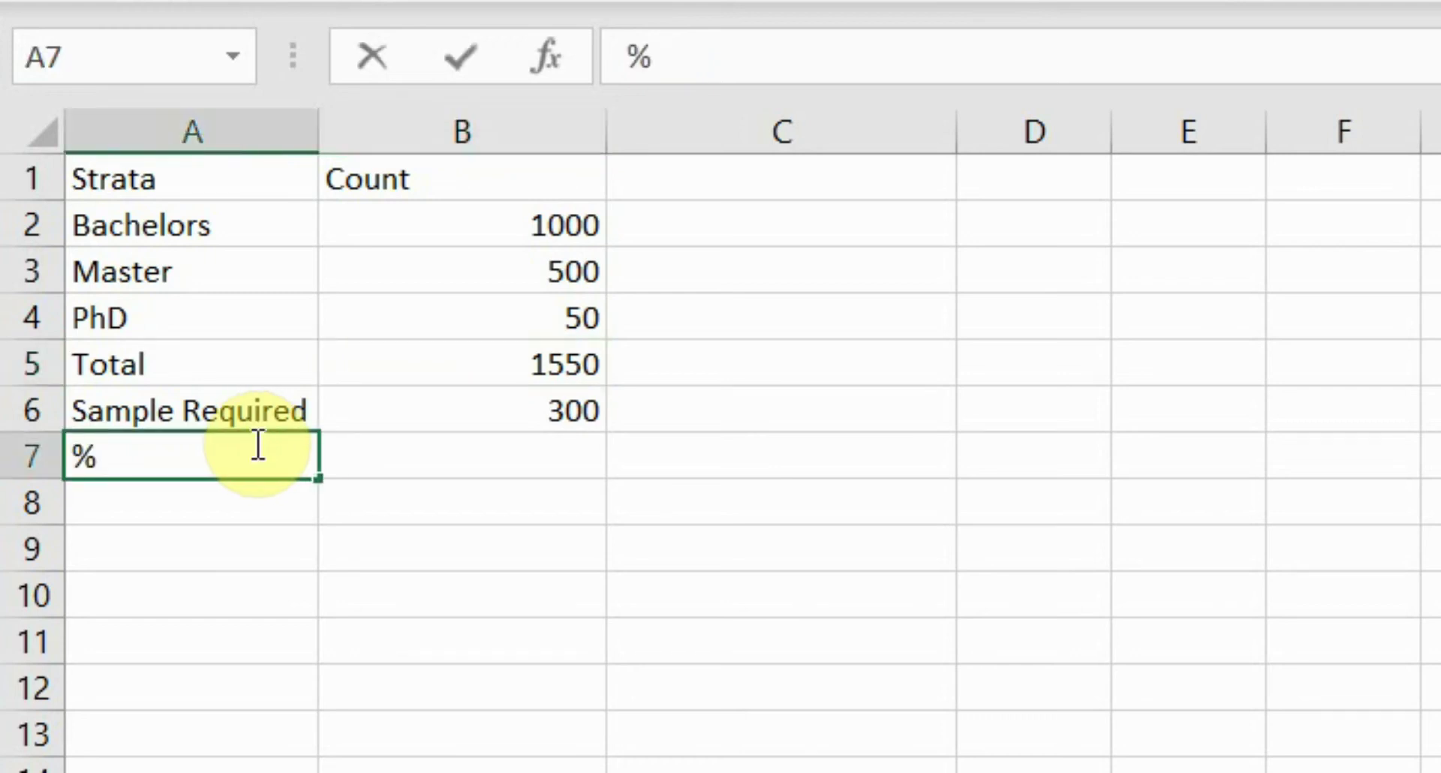
text(Age)
key(Return)
- Enter =(300/1550)*100 in B7 so it shows 19.35483871
key(Up)
key(Right)
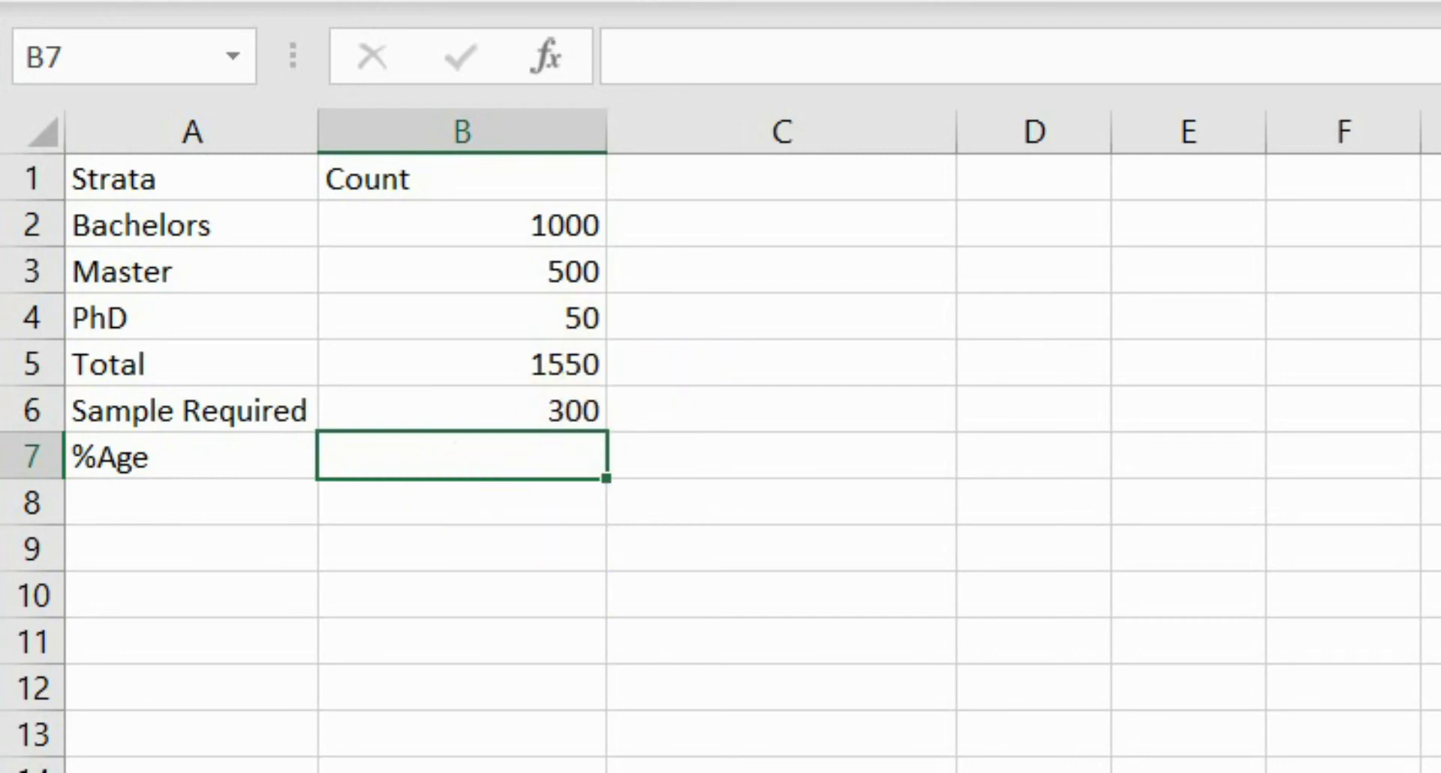
text(300/1550))
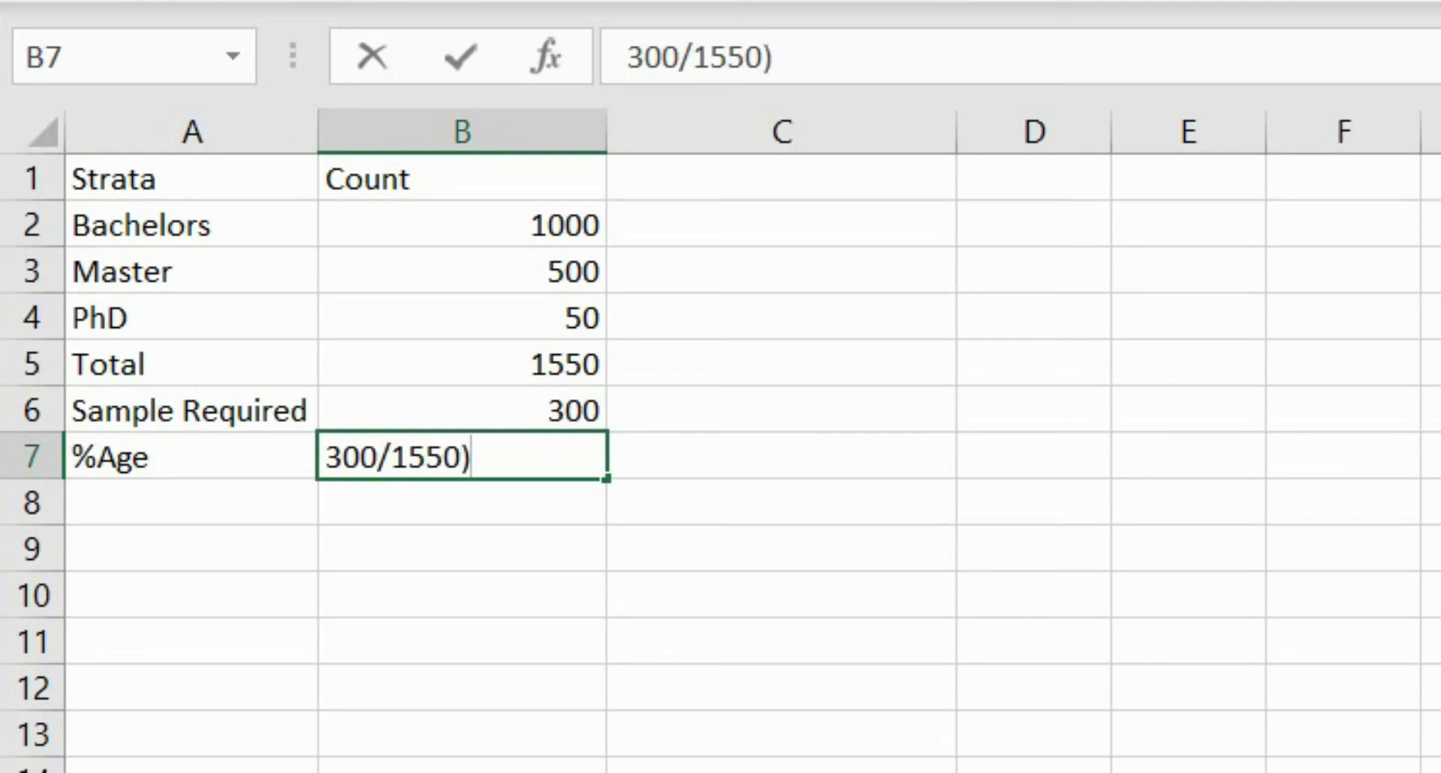
click(647, 58)
text(()
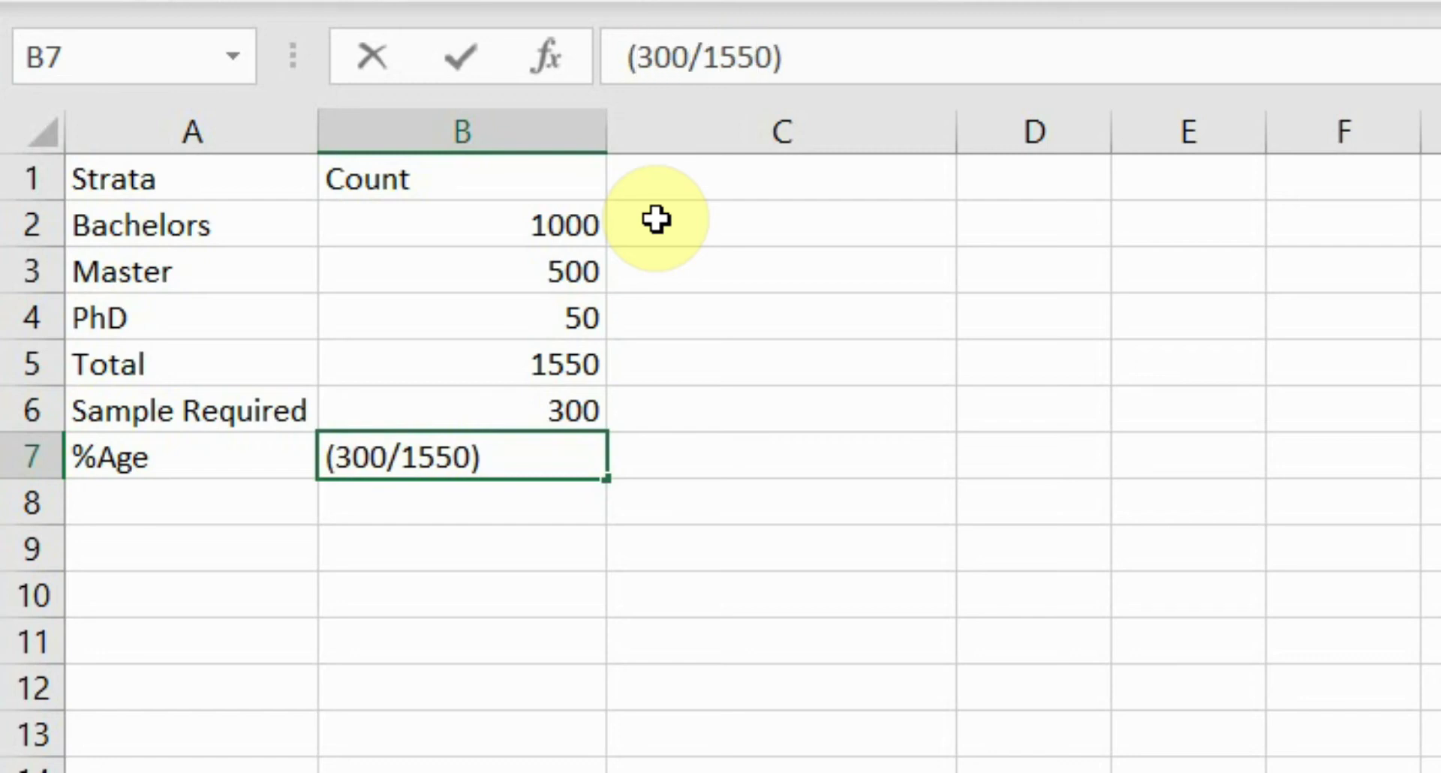
text(*100)
key(Return)
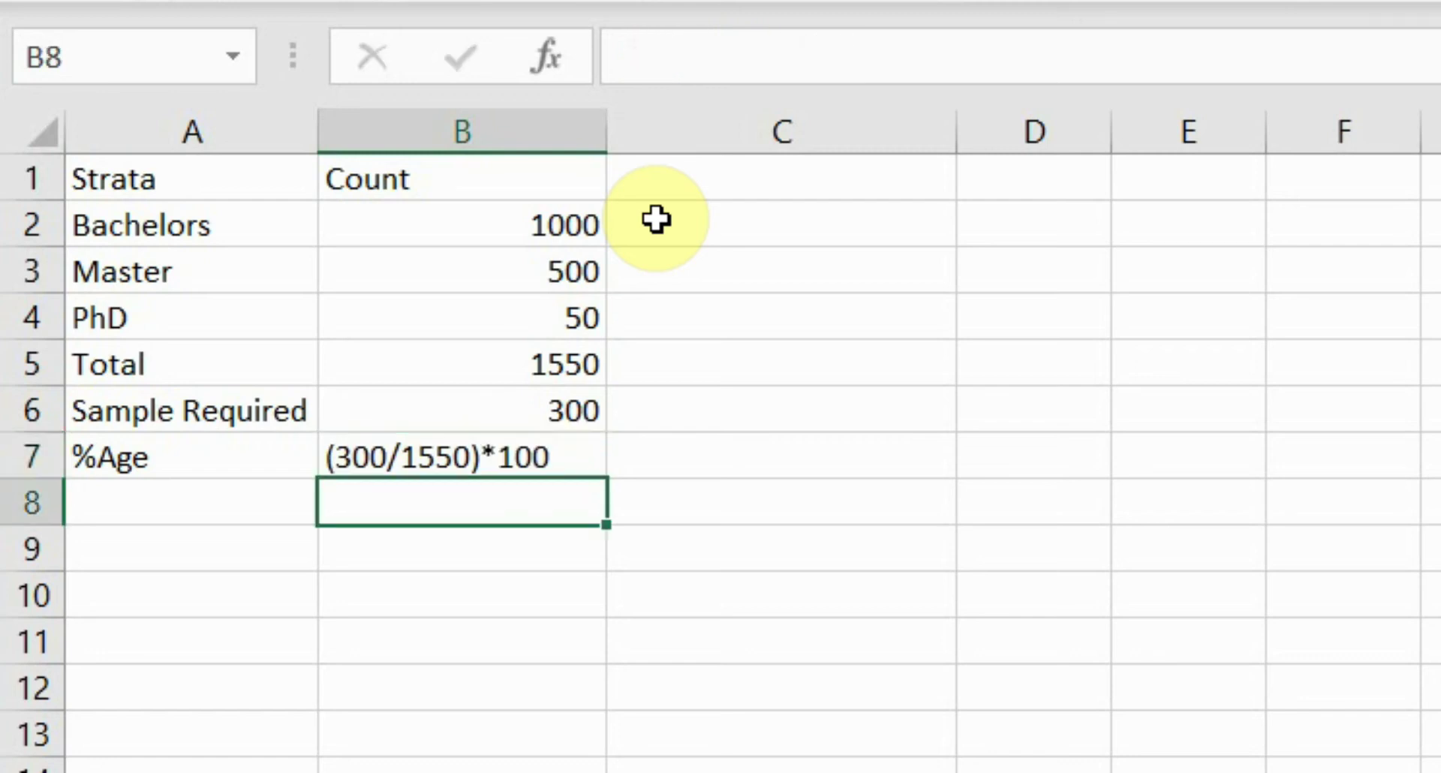
key(Up)
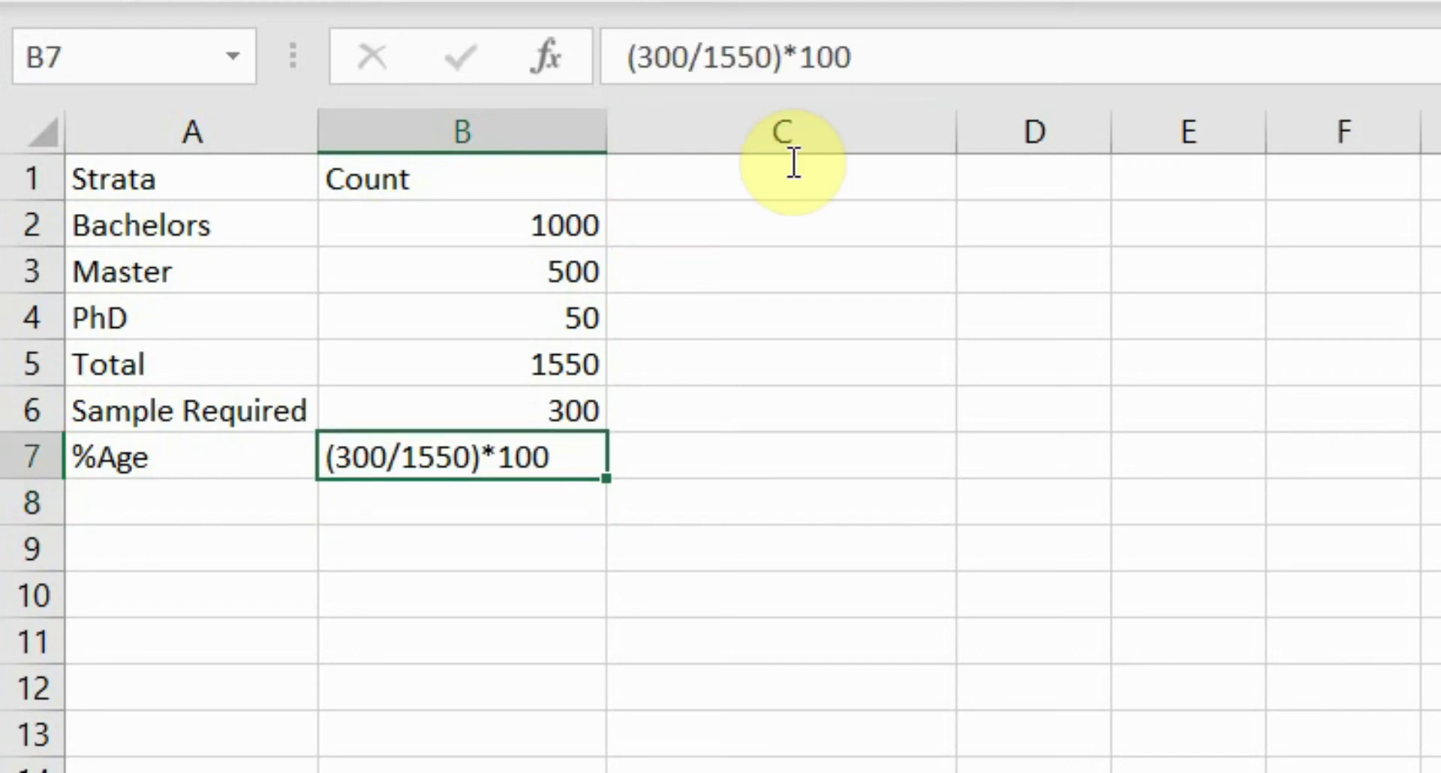
click(894, 53)
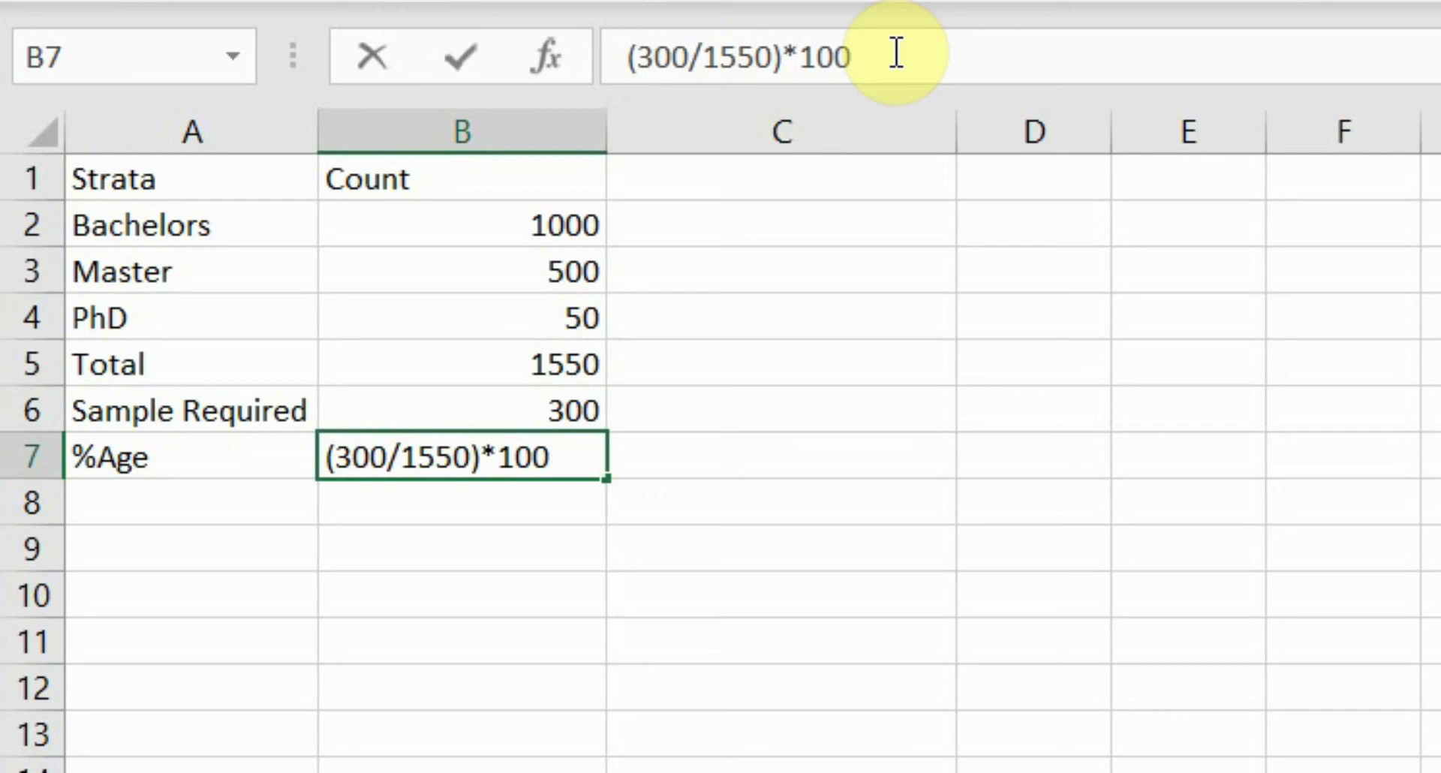
key(Home)
text(=)
key(Return)
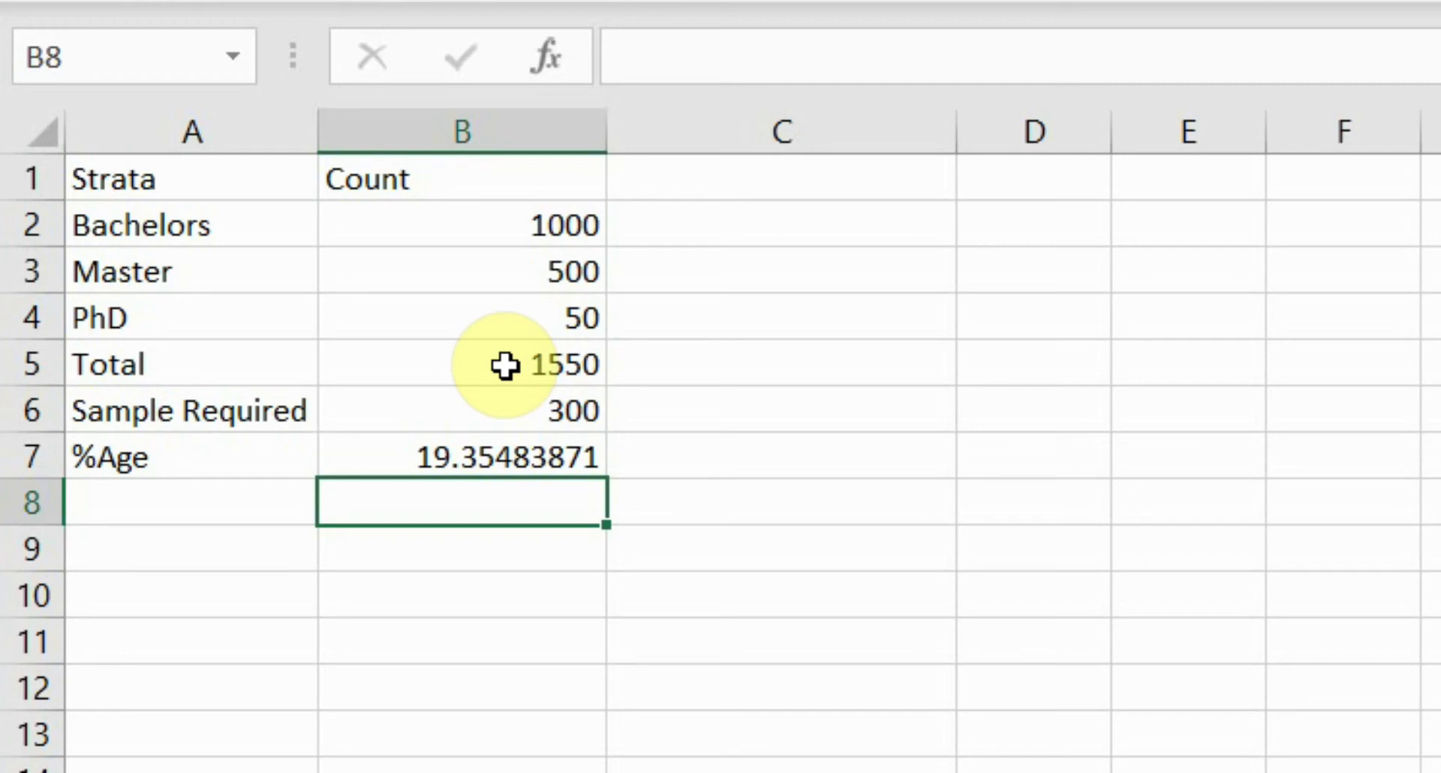
- Change B7's formula to =(B6/B5)*100, replacing 300 and 1550 with cell references
click(481, 458)
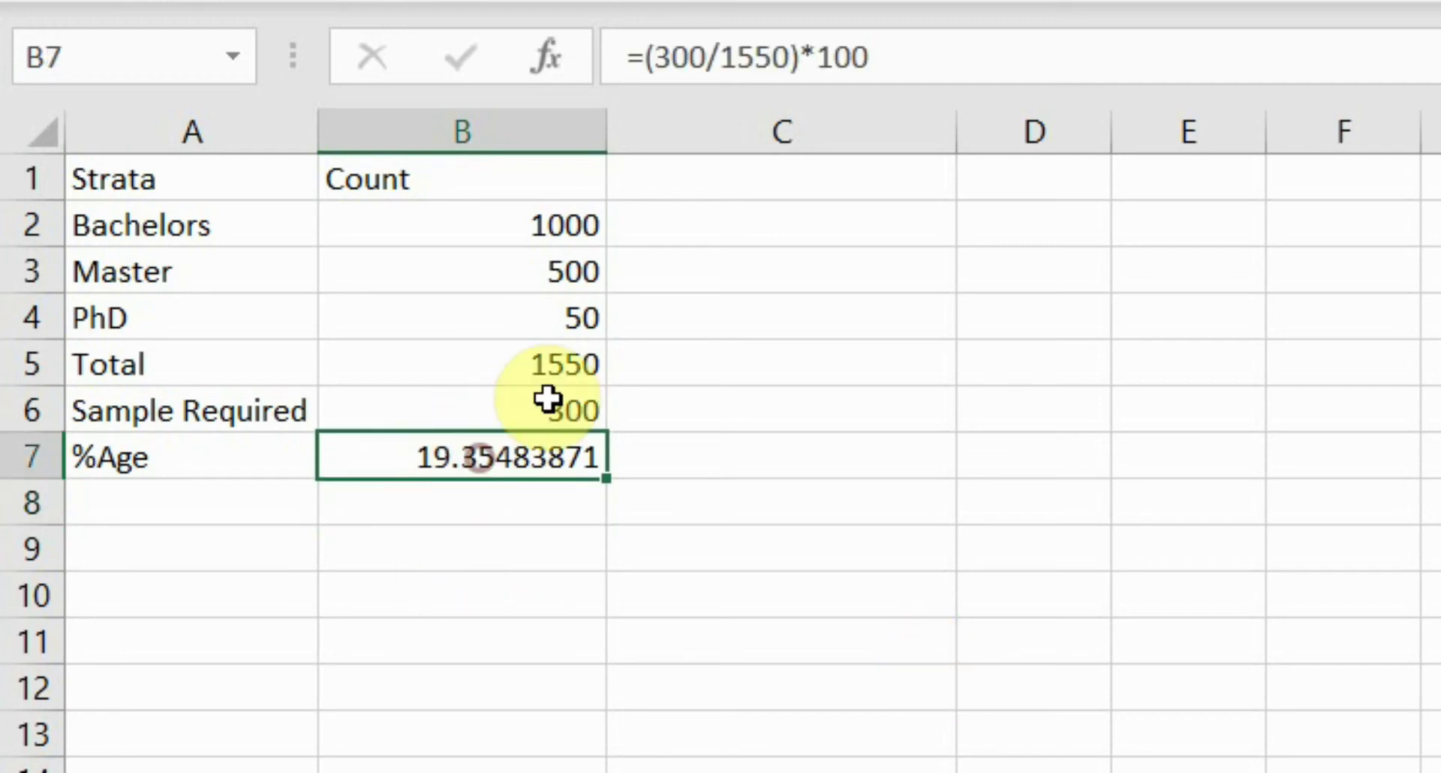
drag(655, 58, 709, 57)
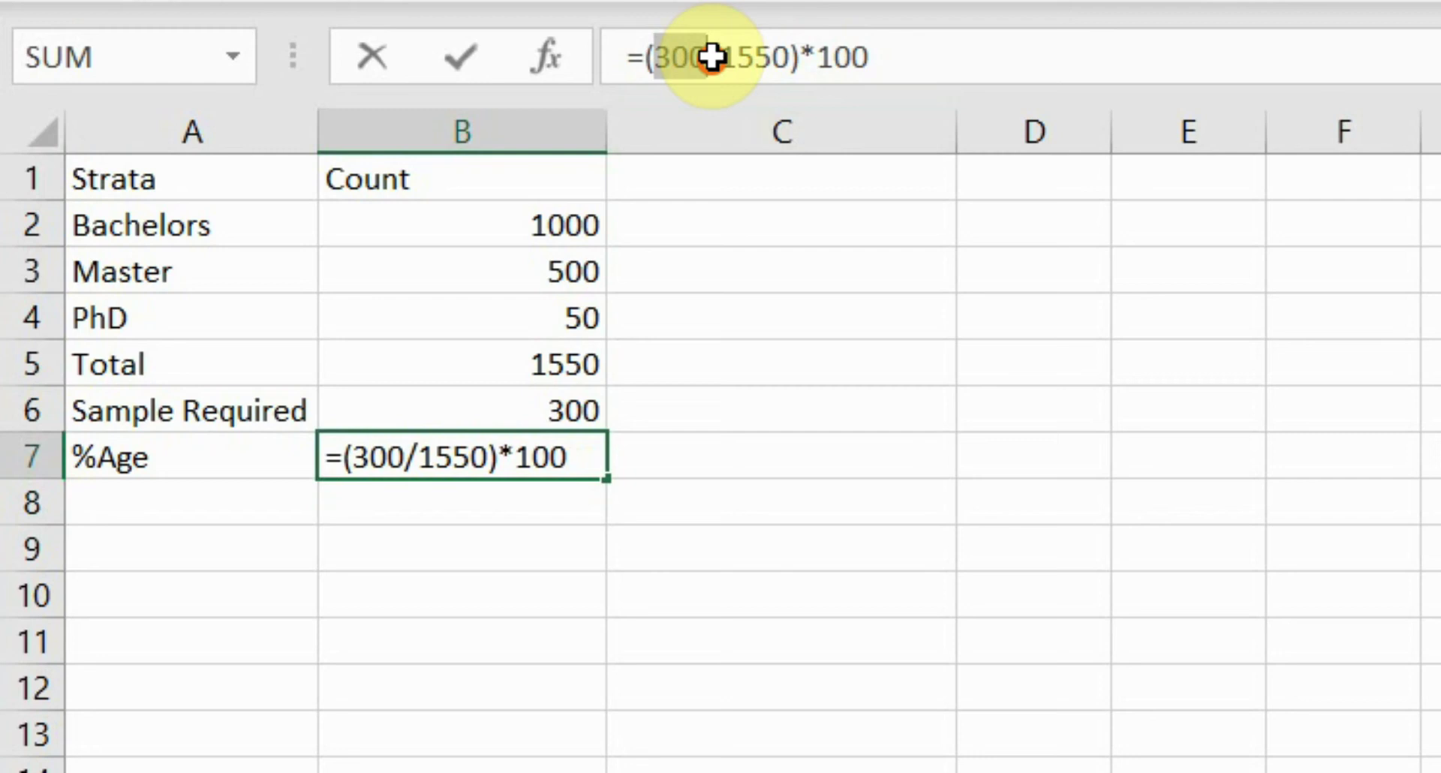
click(486, 404)
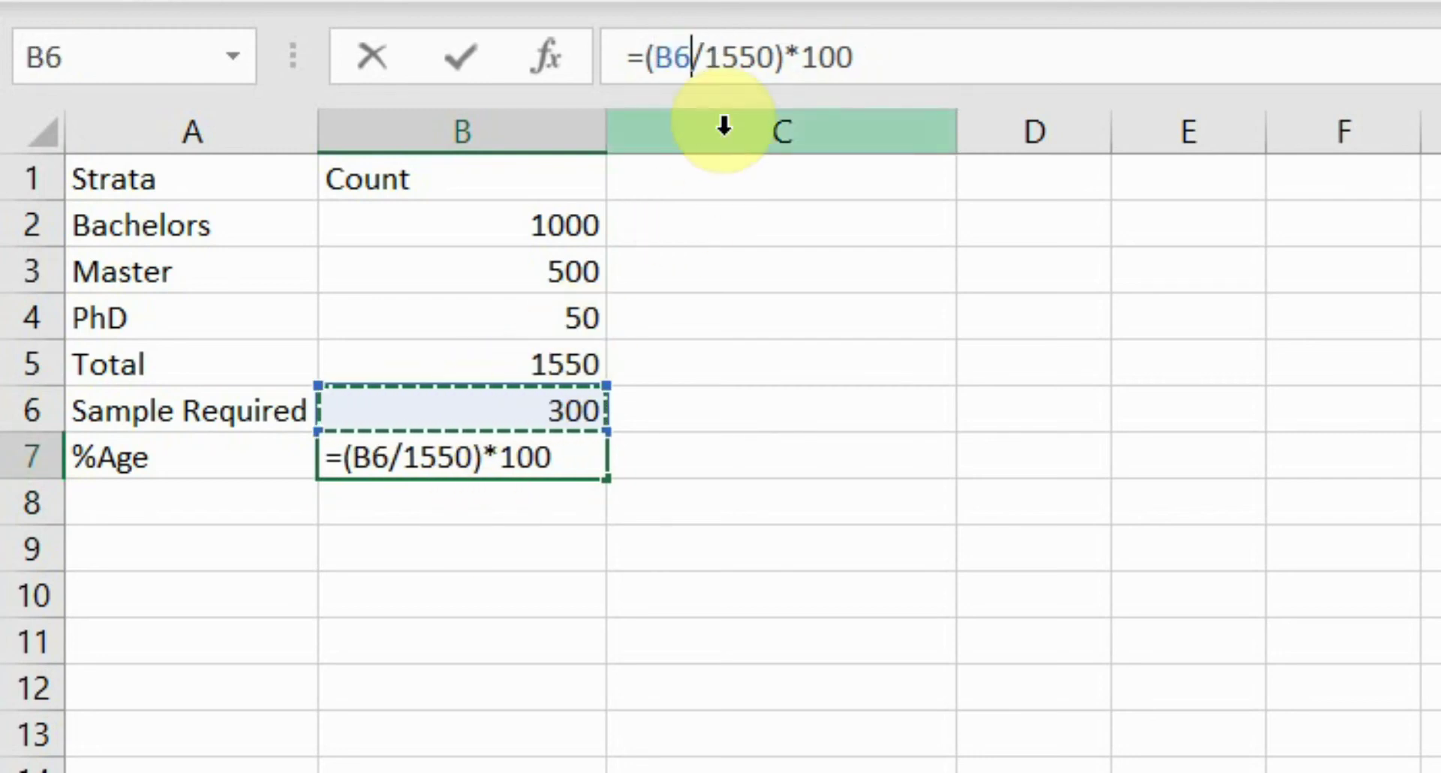
drag(704, 57, 773, 58)
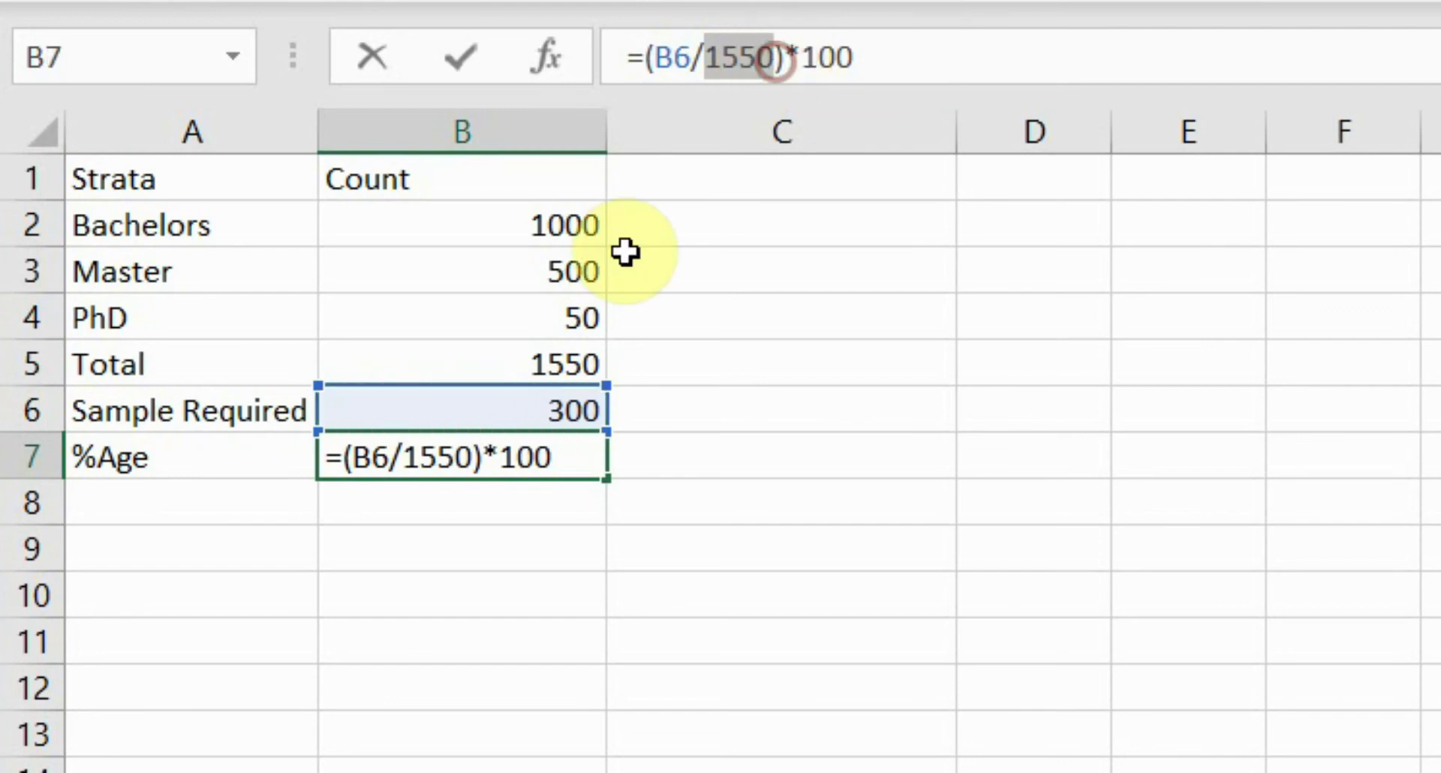
click(543, 364)
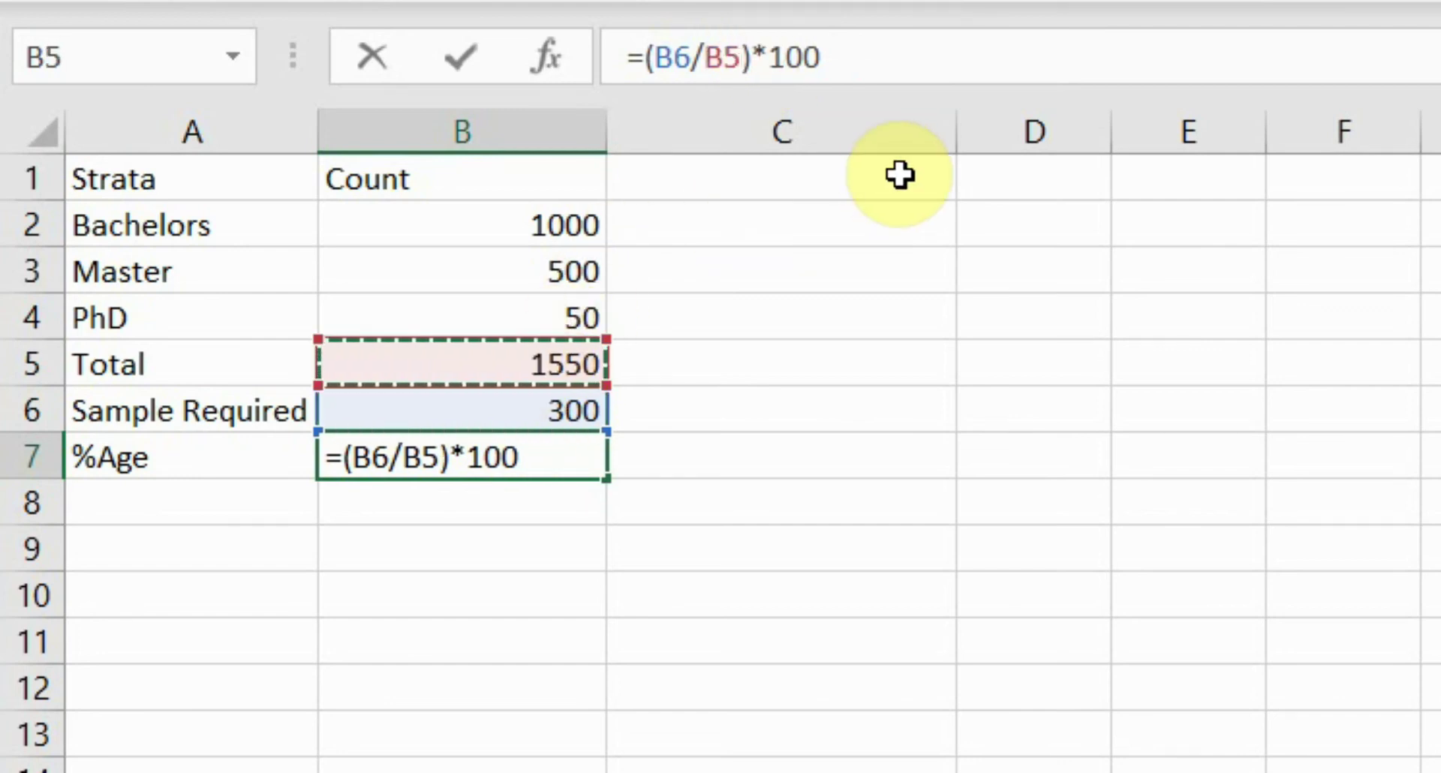
key(Return)
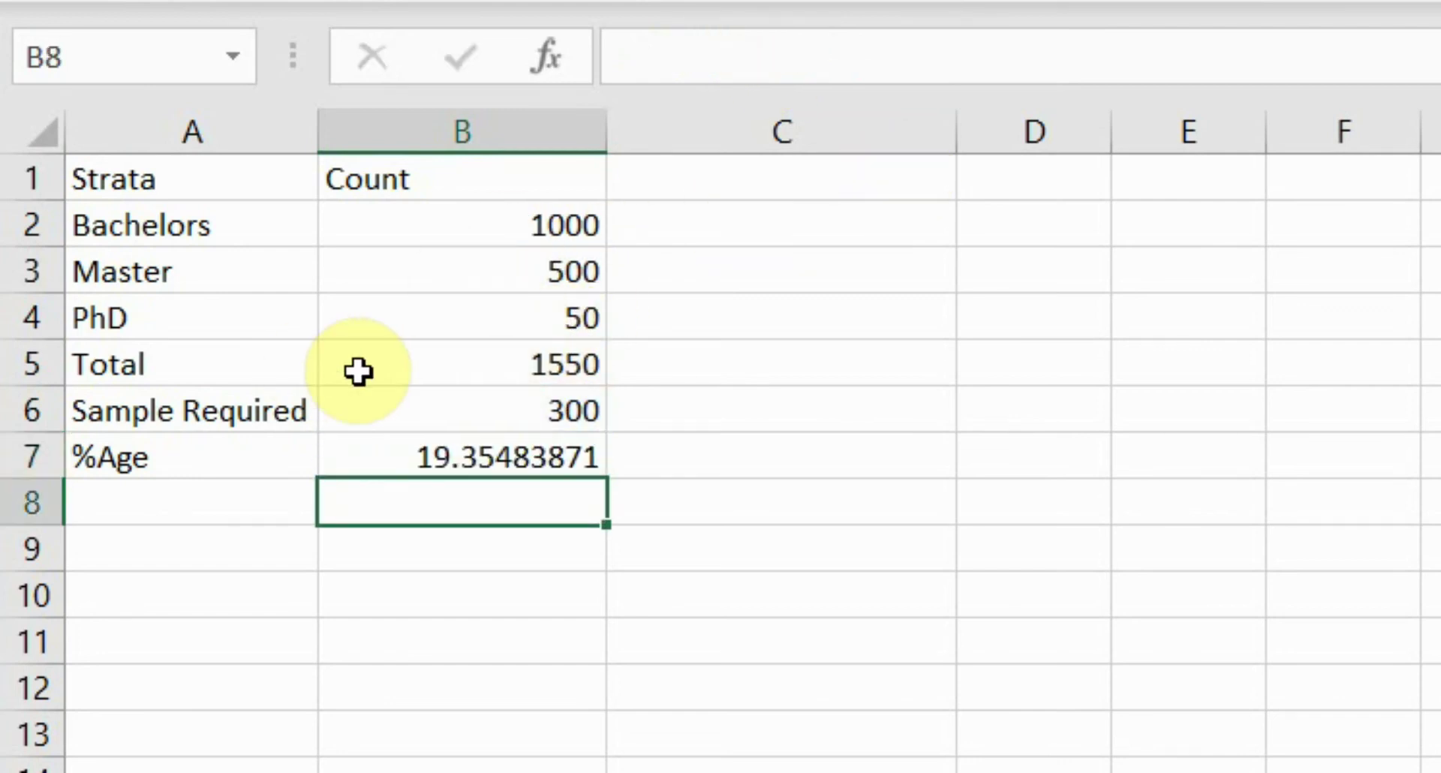
- Review the Total, Sample Required and %Age values and the formula behind %Age
drag(358, 371, 368, 403)
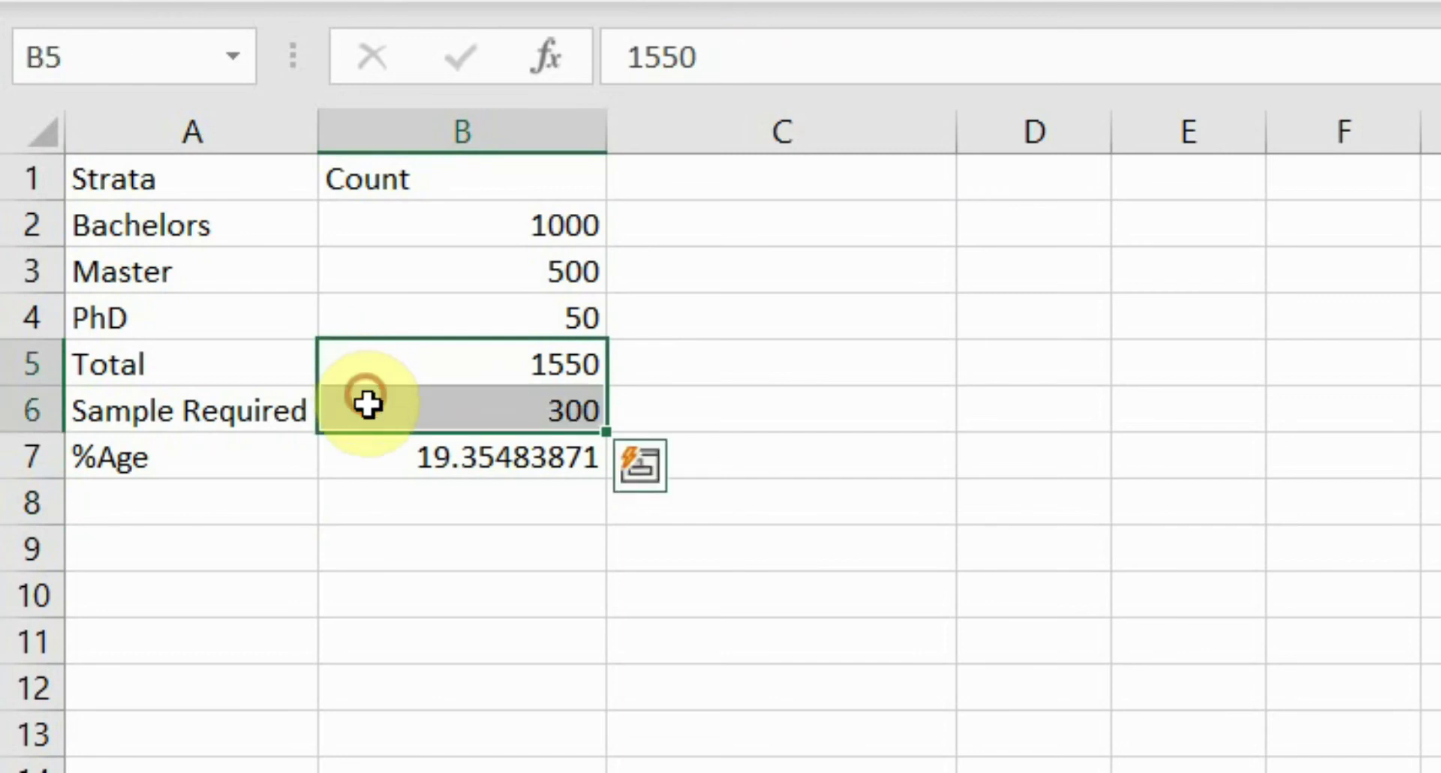
click(370, 472)
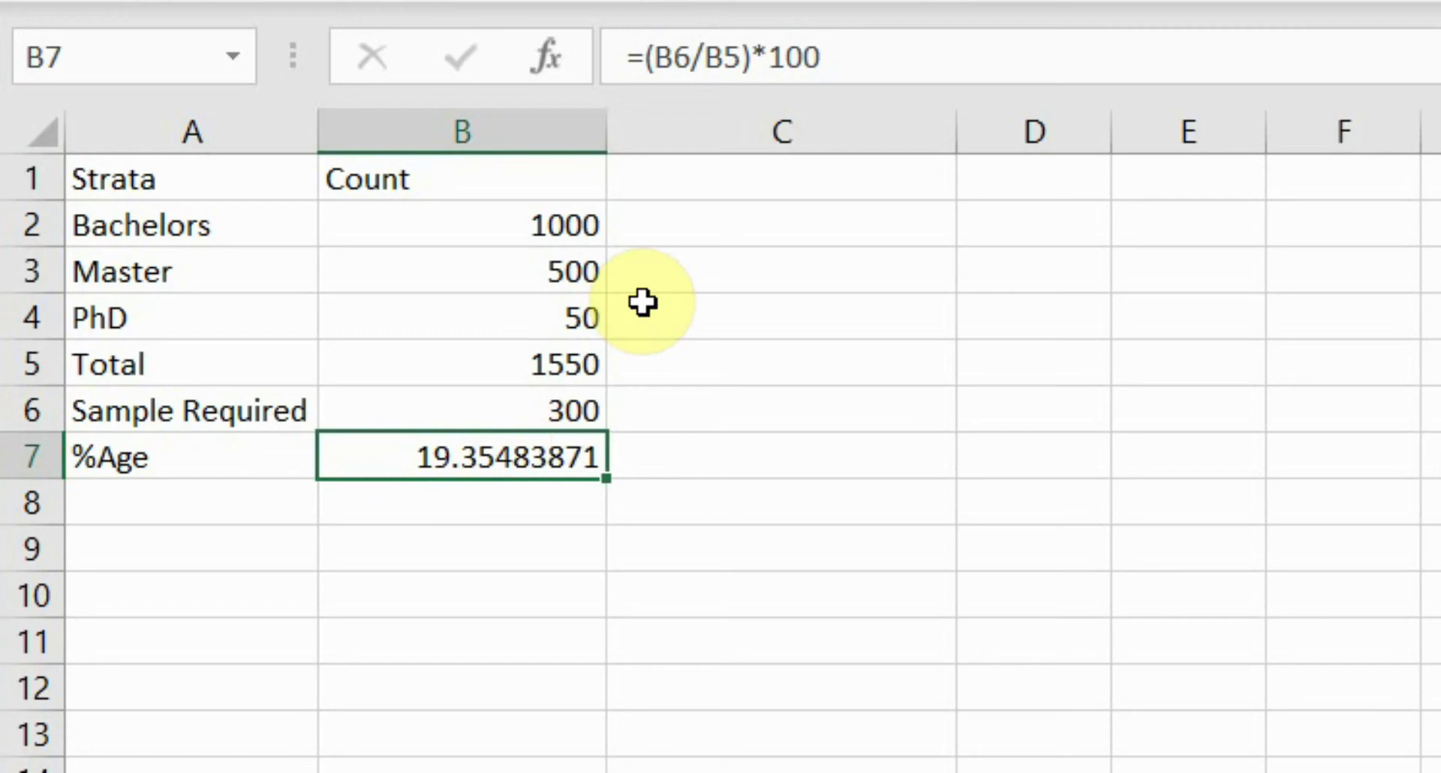
click(752, 229)
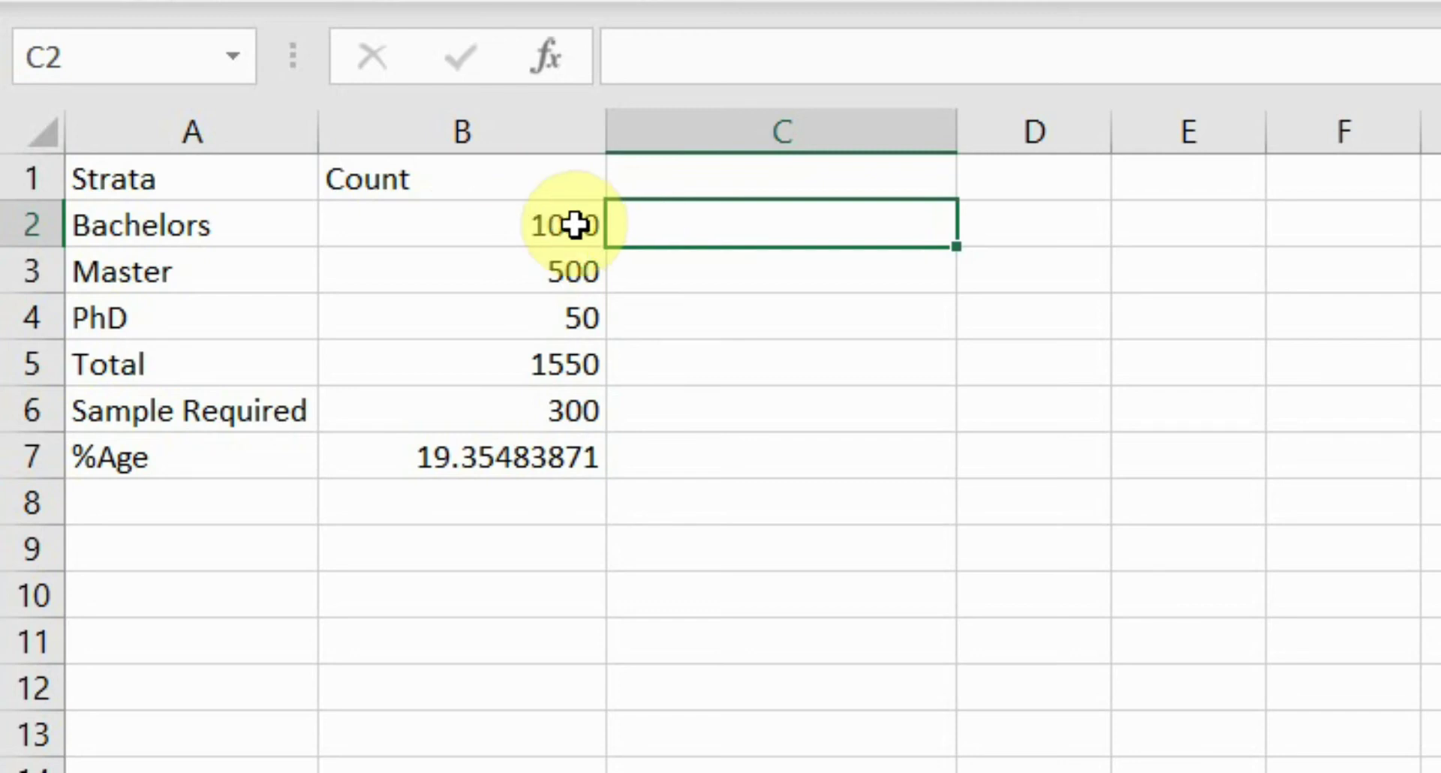
- Enter =B2*B7/100 in C2 for the Bachelors sample size
click(661, 304)
click(690, 281)
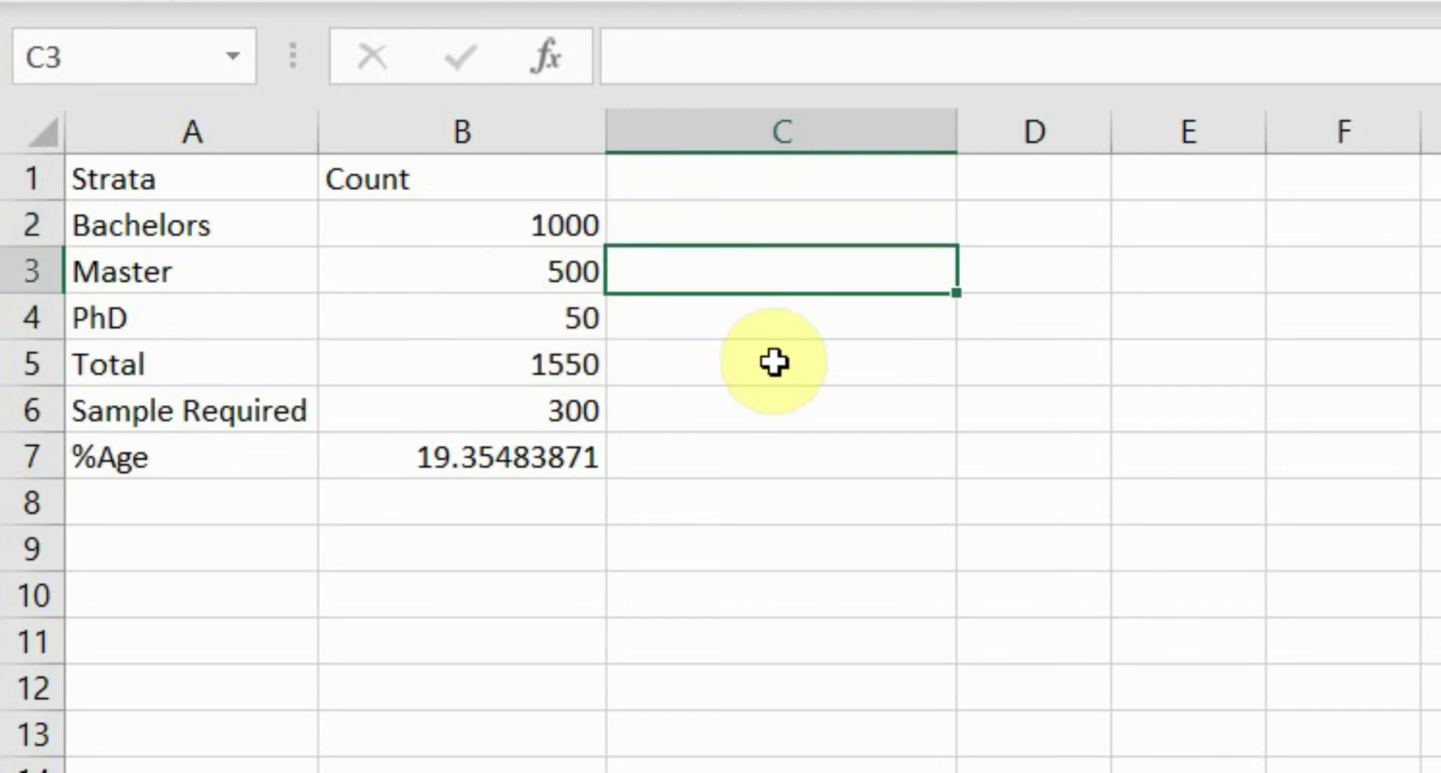
click(795, 323)
click(791, 233)
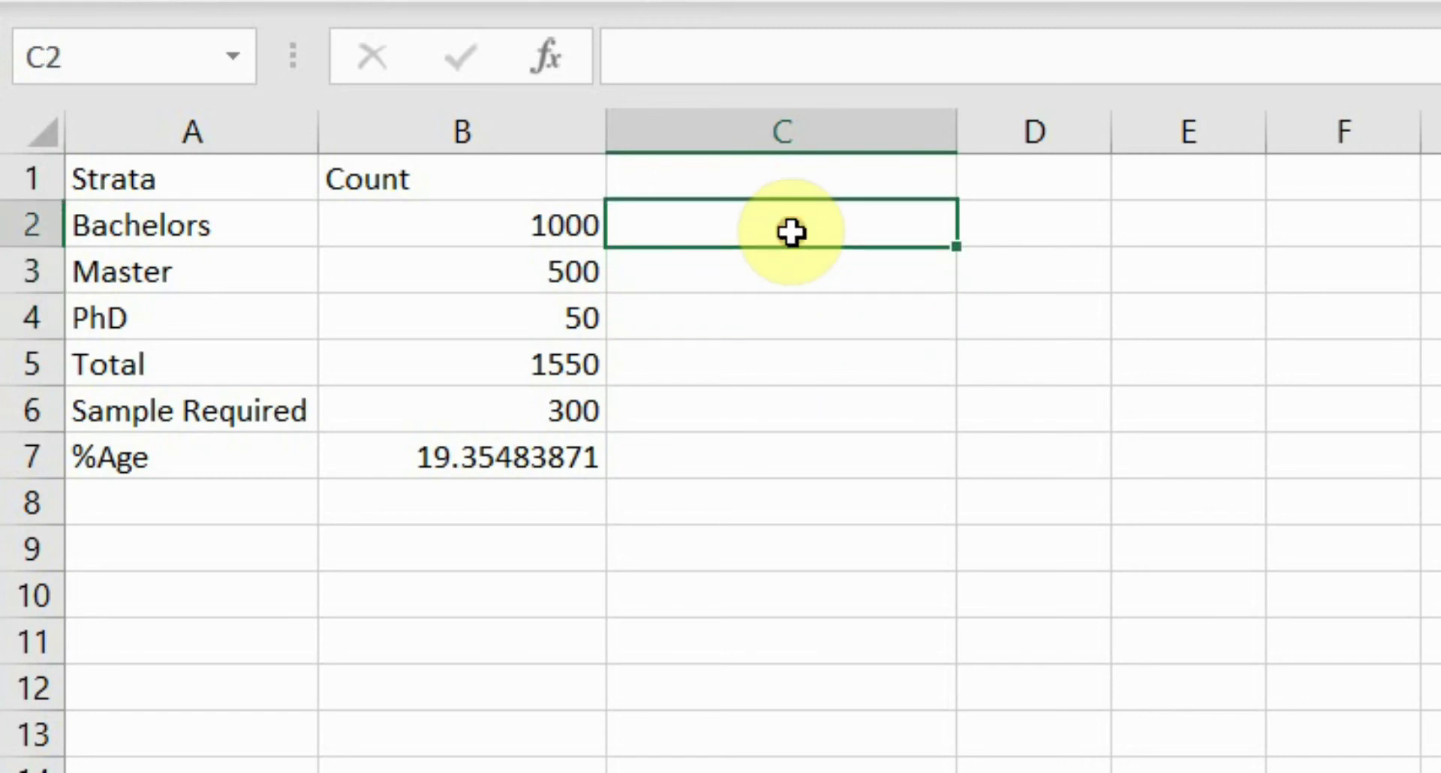
text(=)
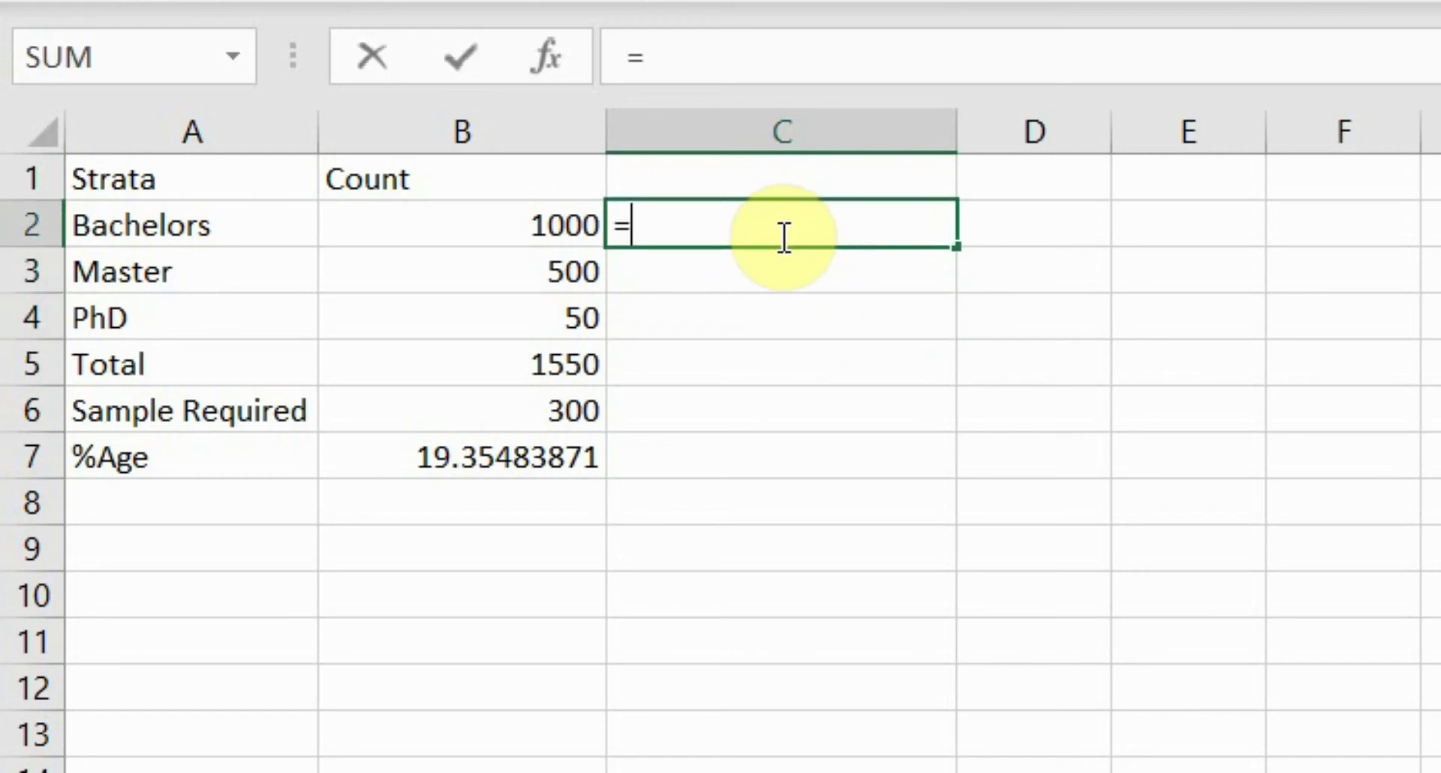
click(470, 232)
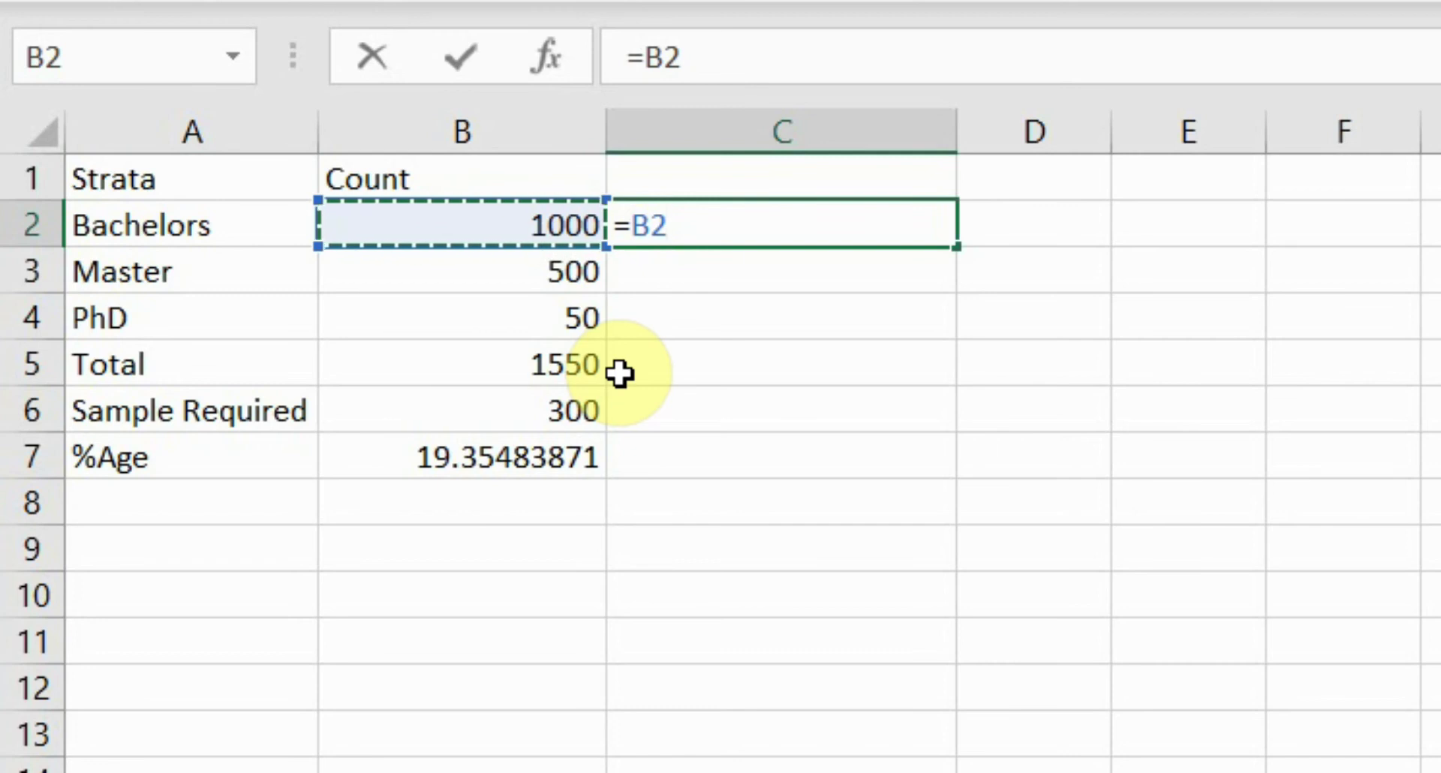
text(*)
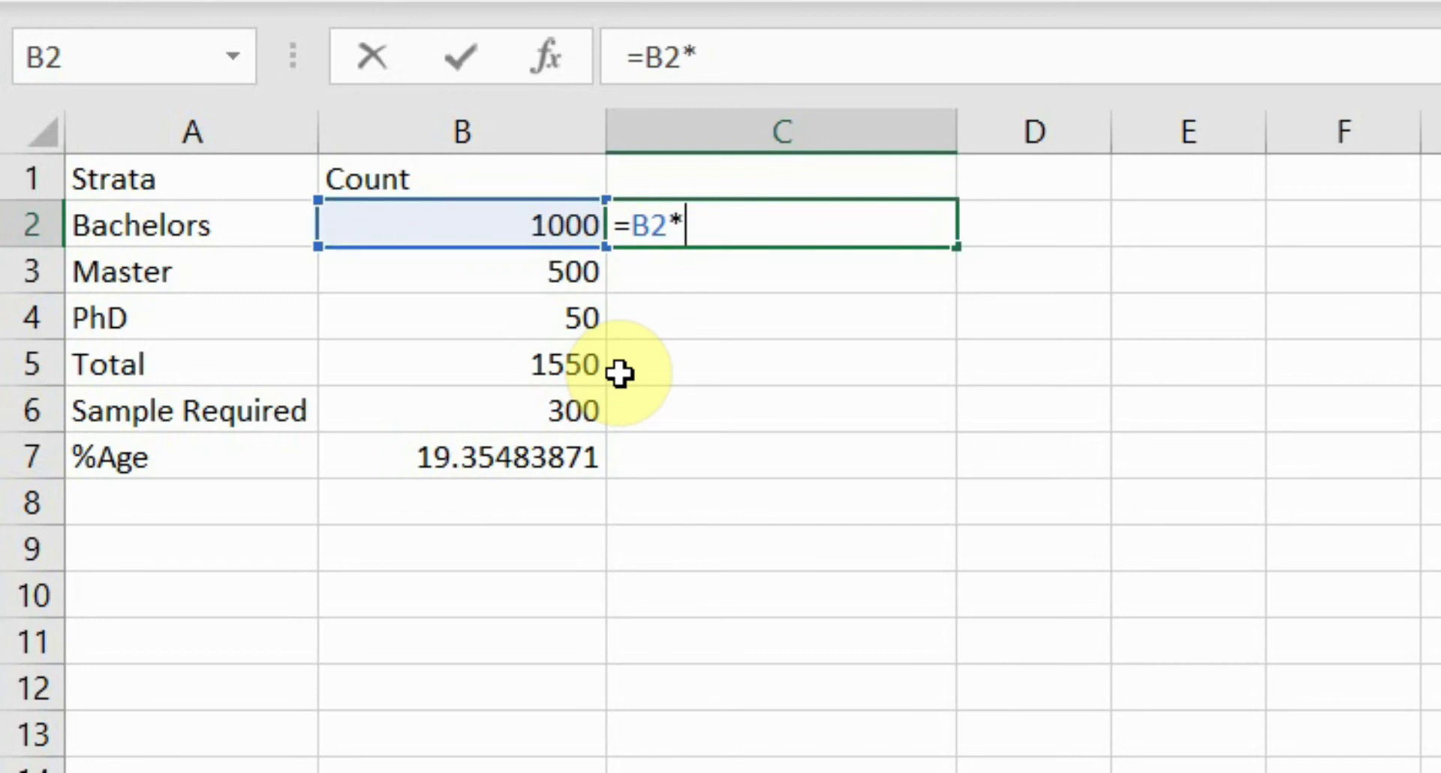
click(506, 472)
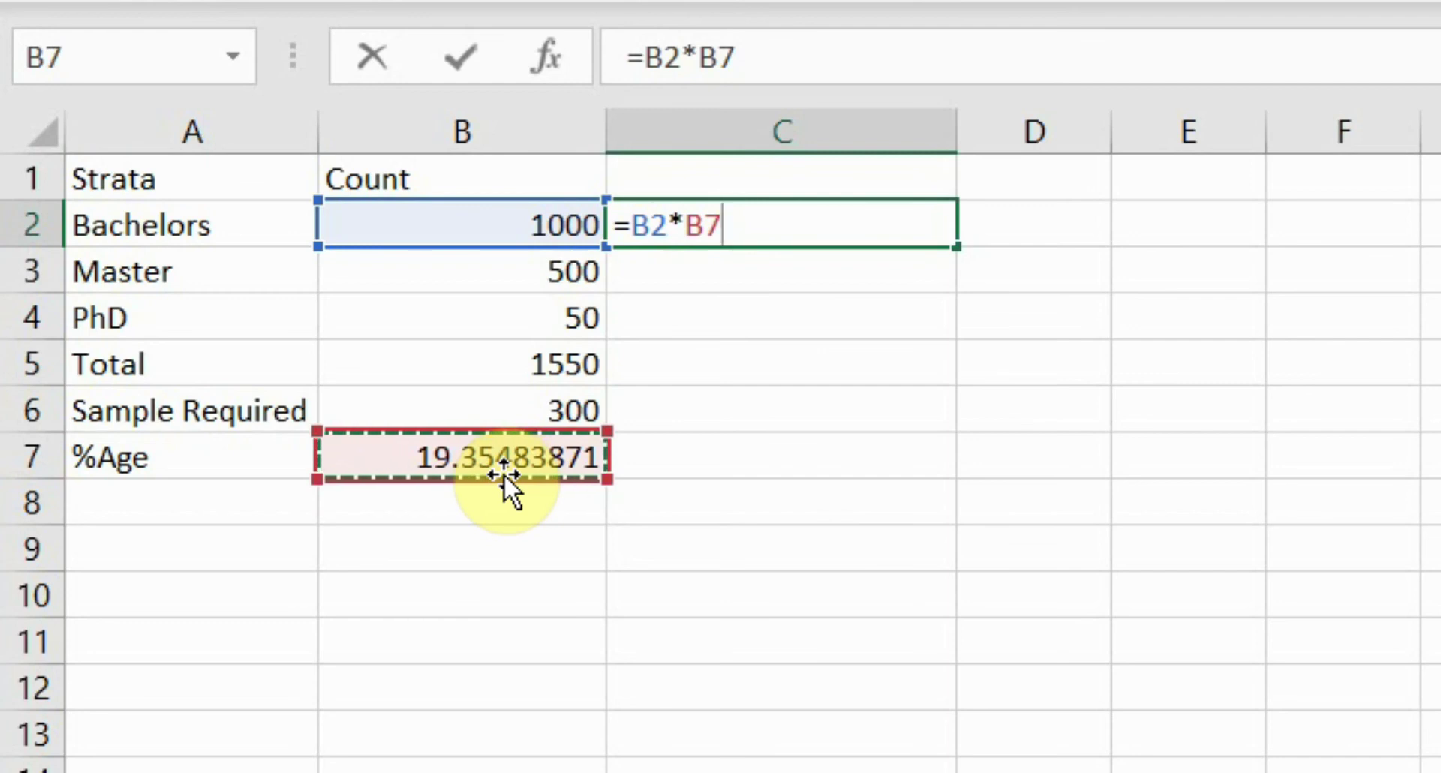
text(/100)
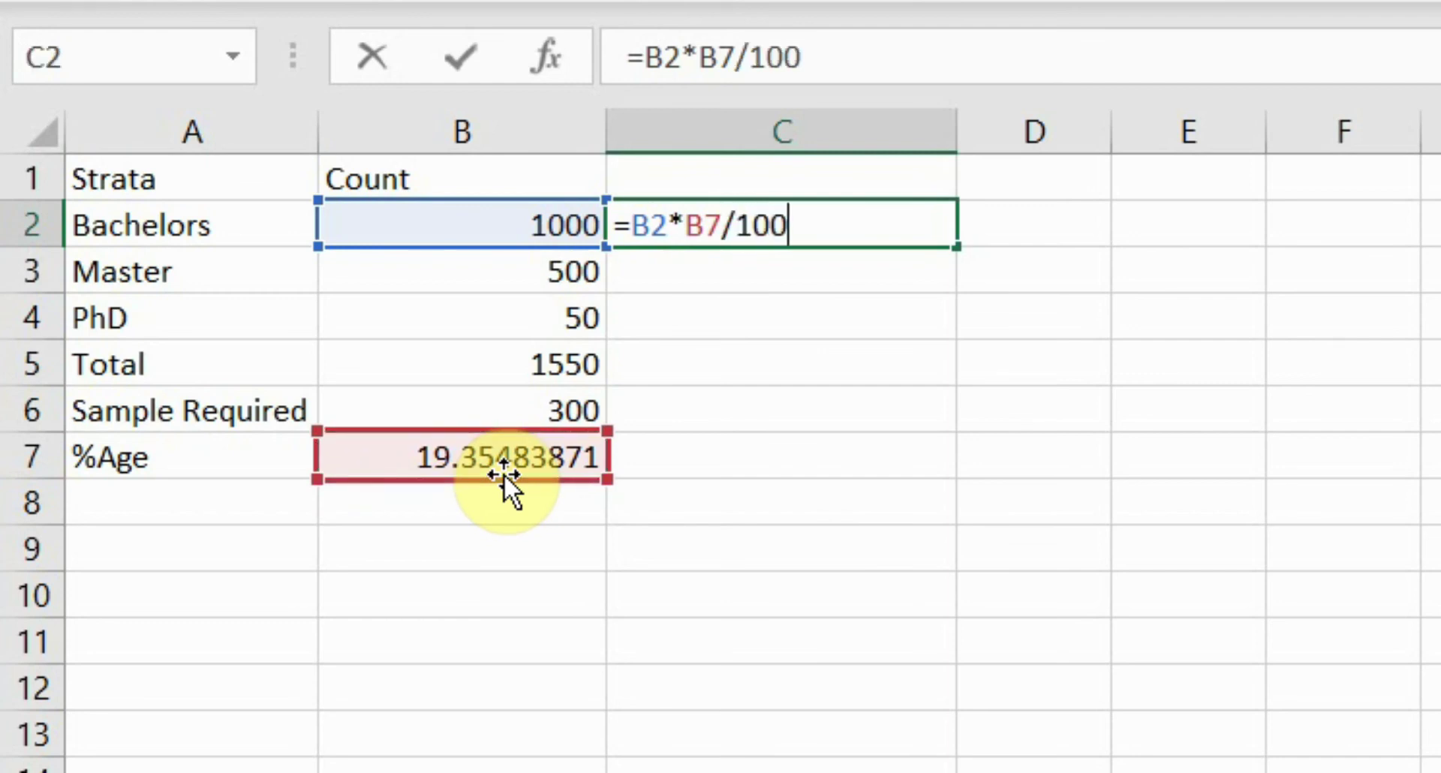
key(Return)
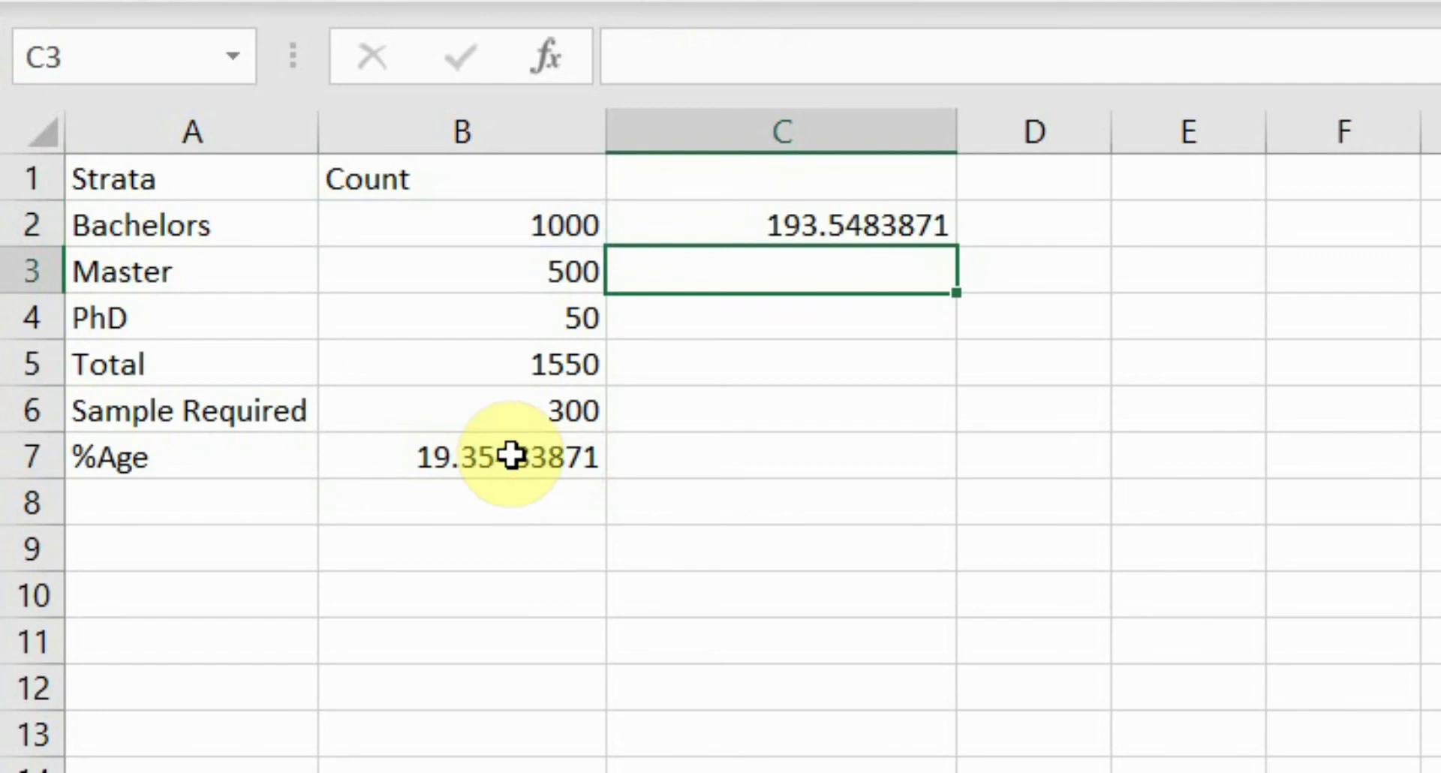
- Fill the C2 formula down to C3 and C4 and inspect the copied formulas
click(823, 230)
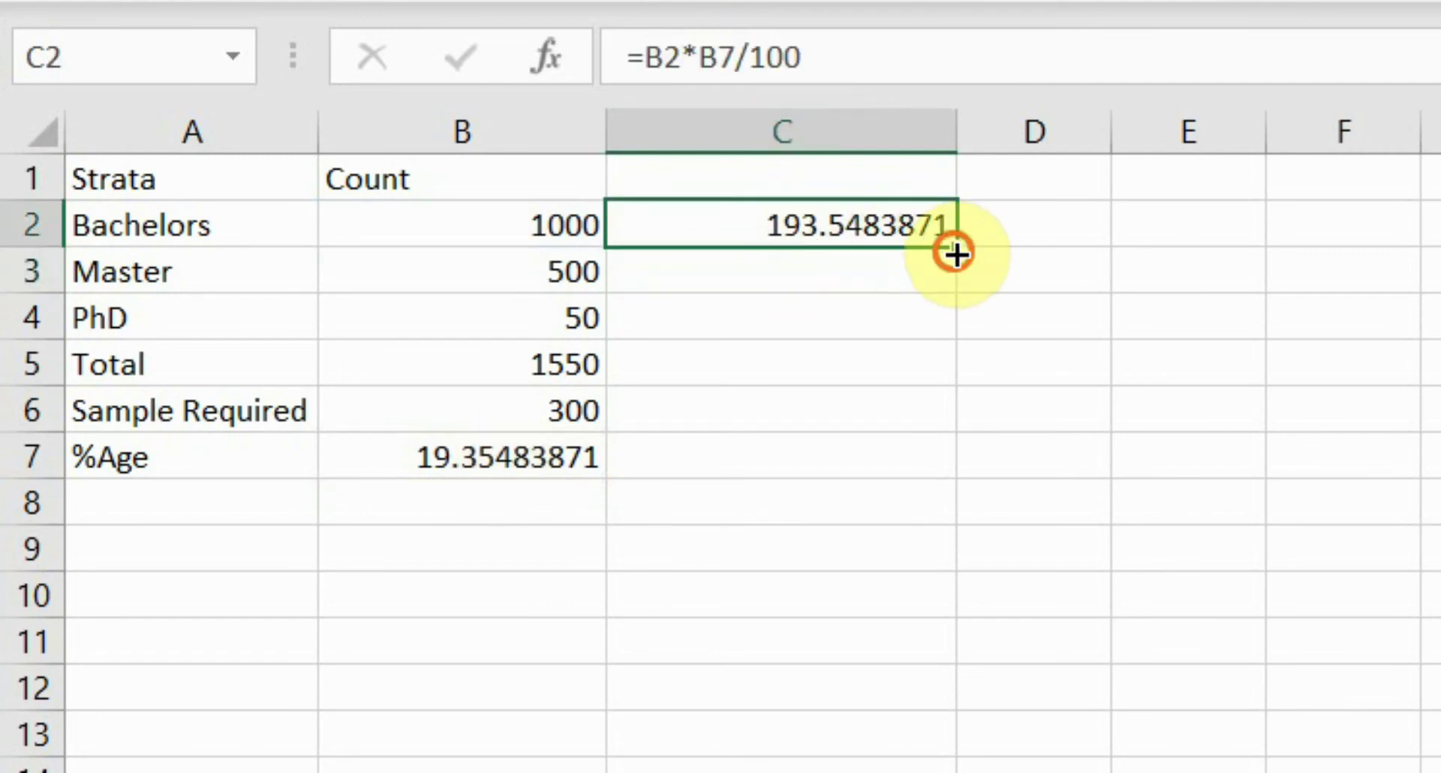
drag(955, 246, 953, 322)
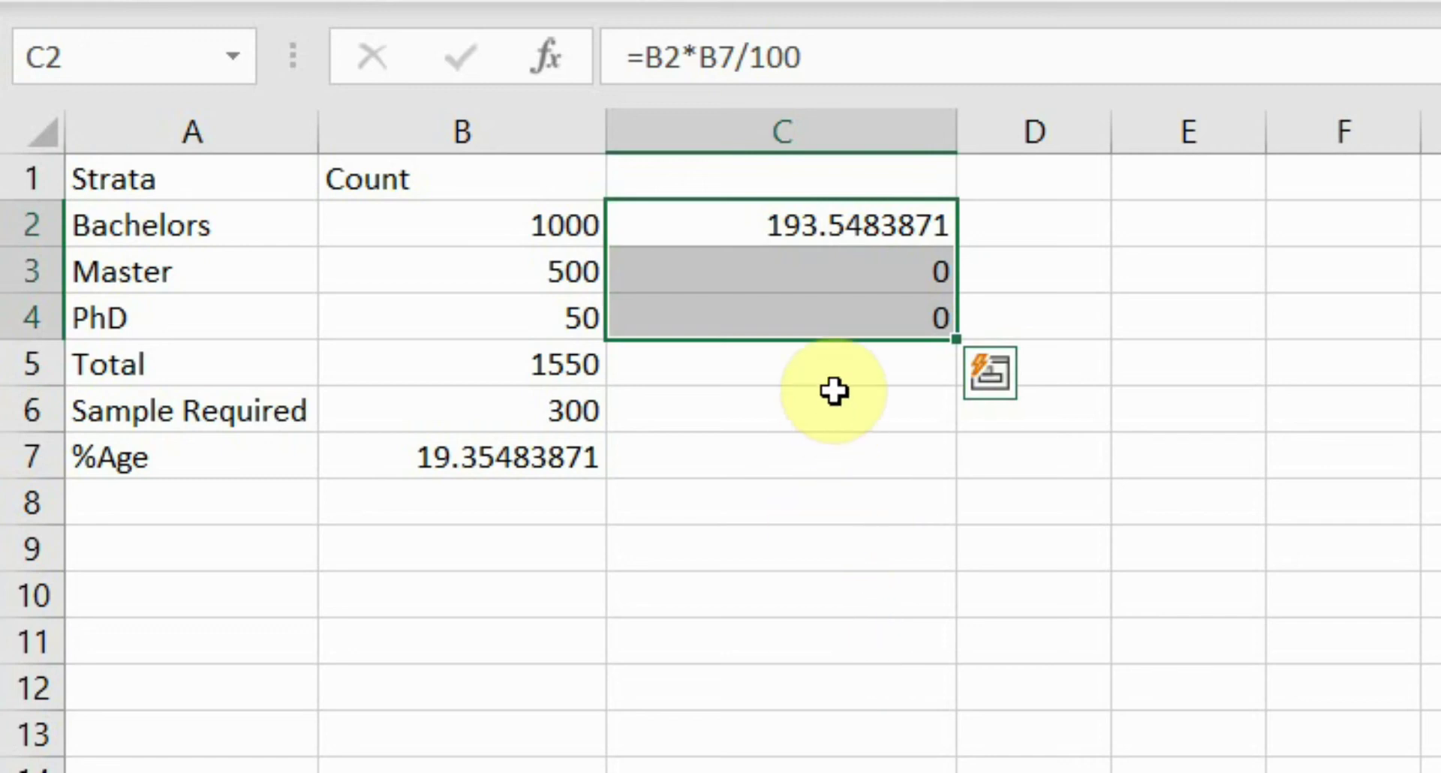
click(853, 239)
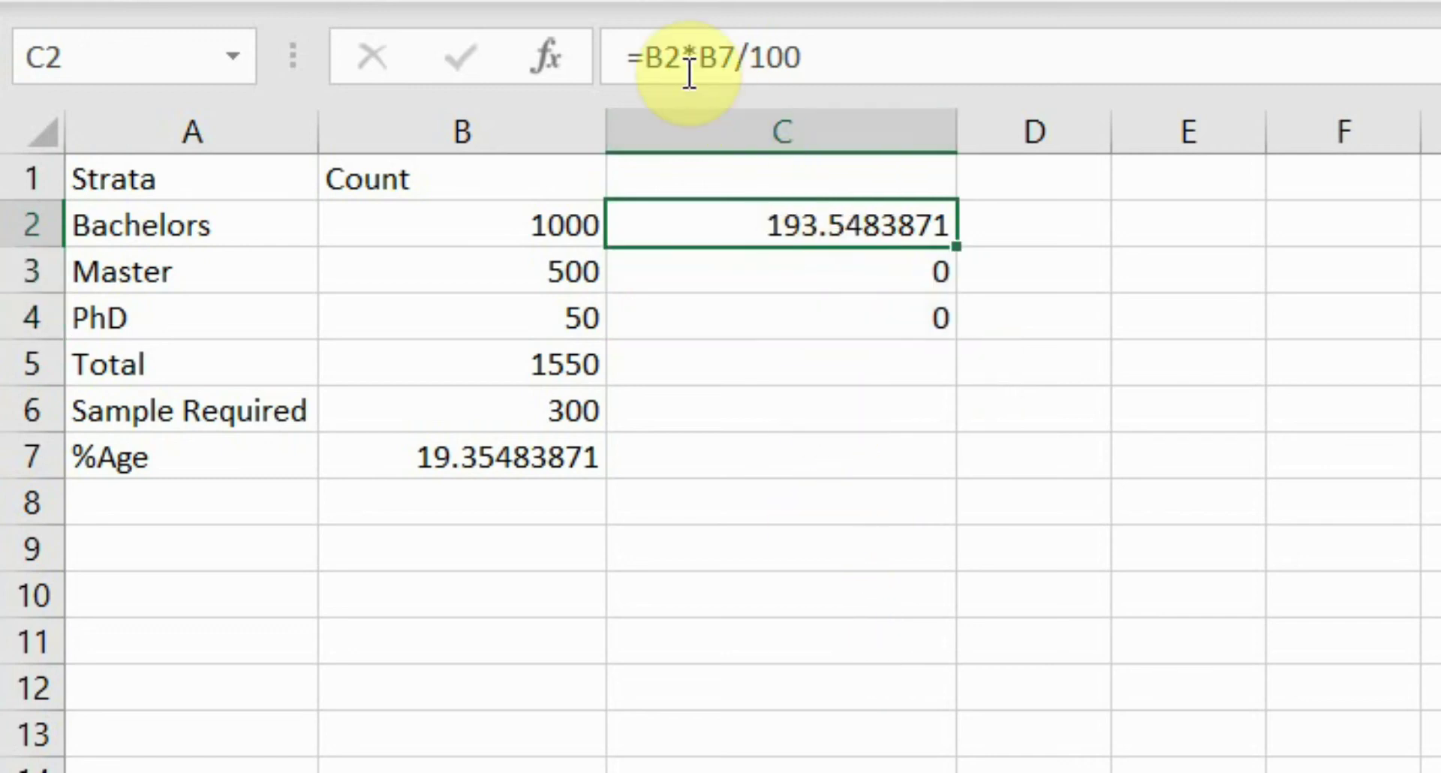
click(560, 254)
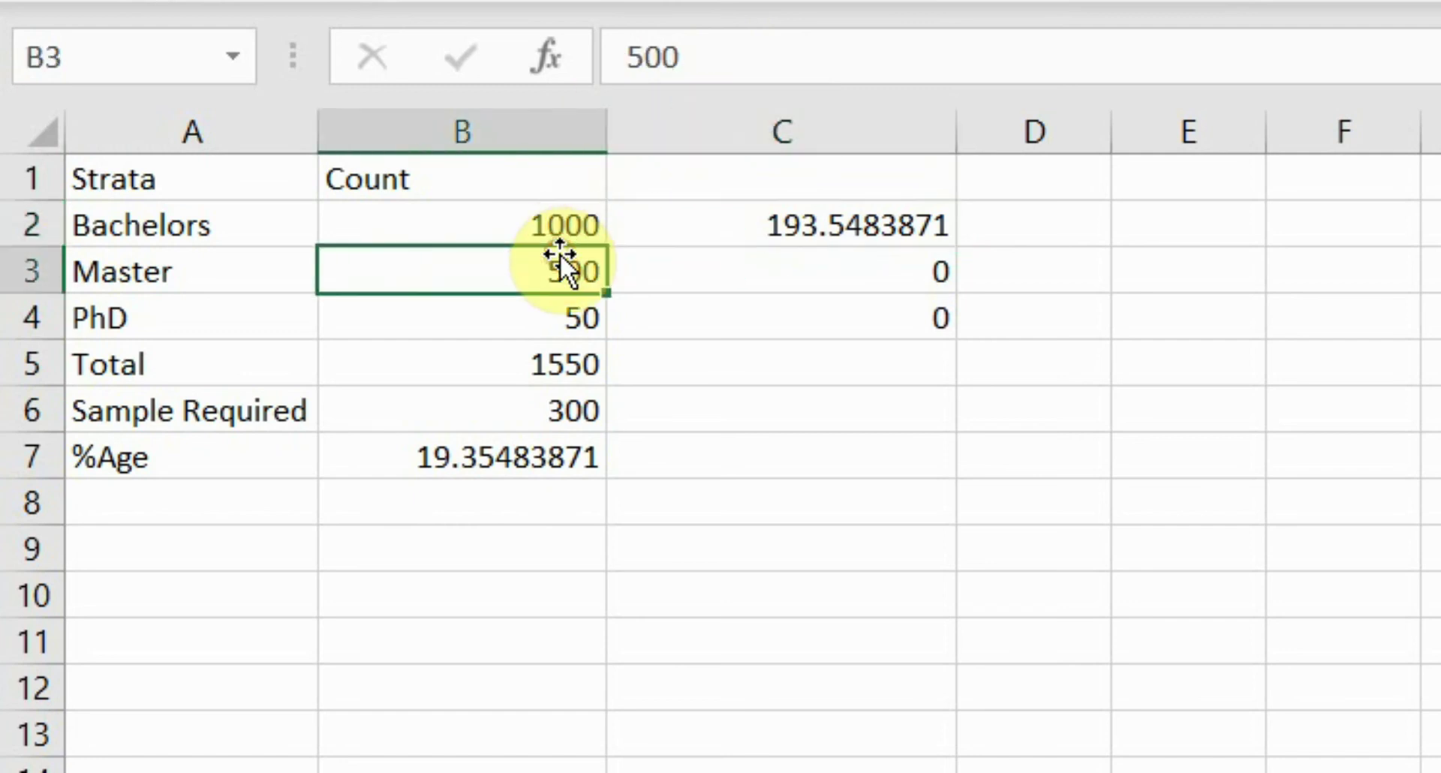
click(793, 296)
click(793, 288)
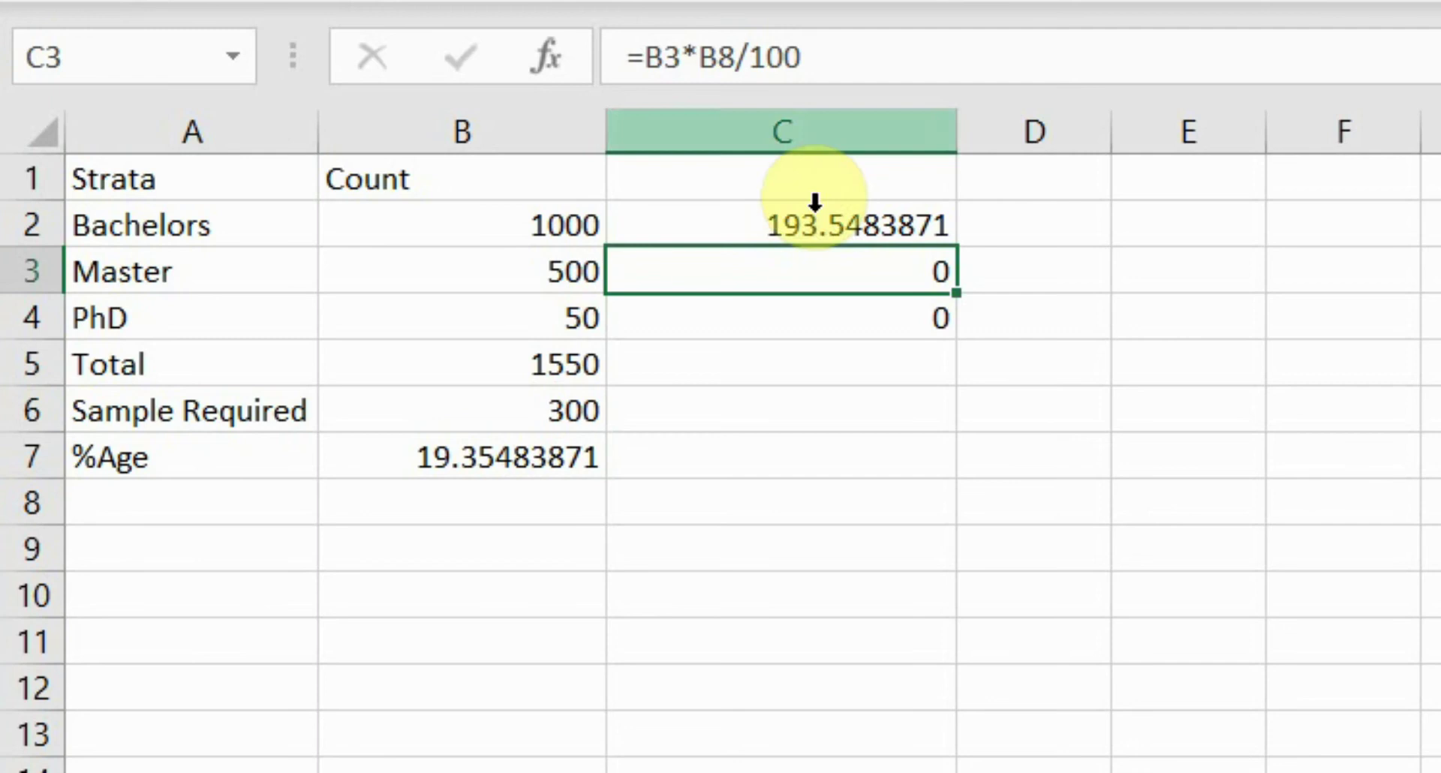
- Correct the C3 and C4 formulas so they reference B7 instead of B8 and B9
click(719, 57)
key(shift+Right)
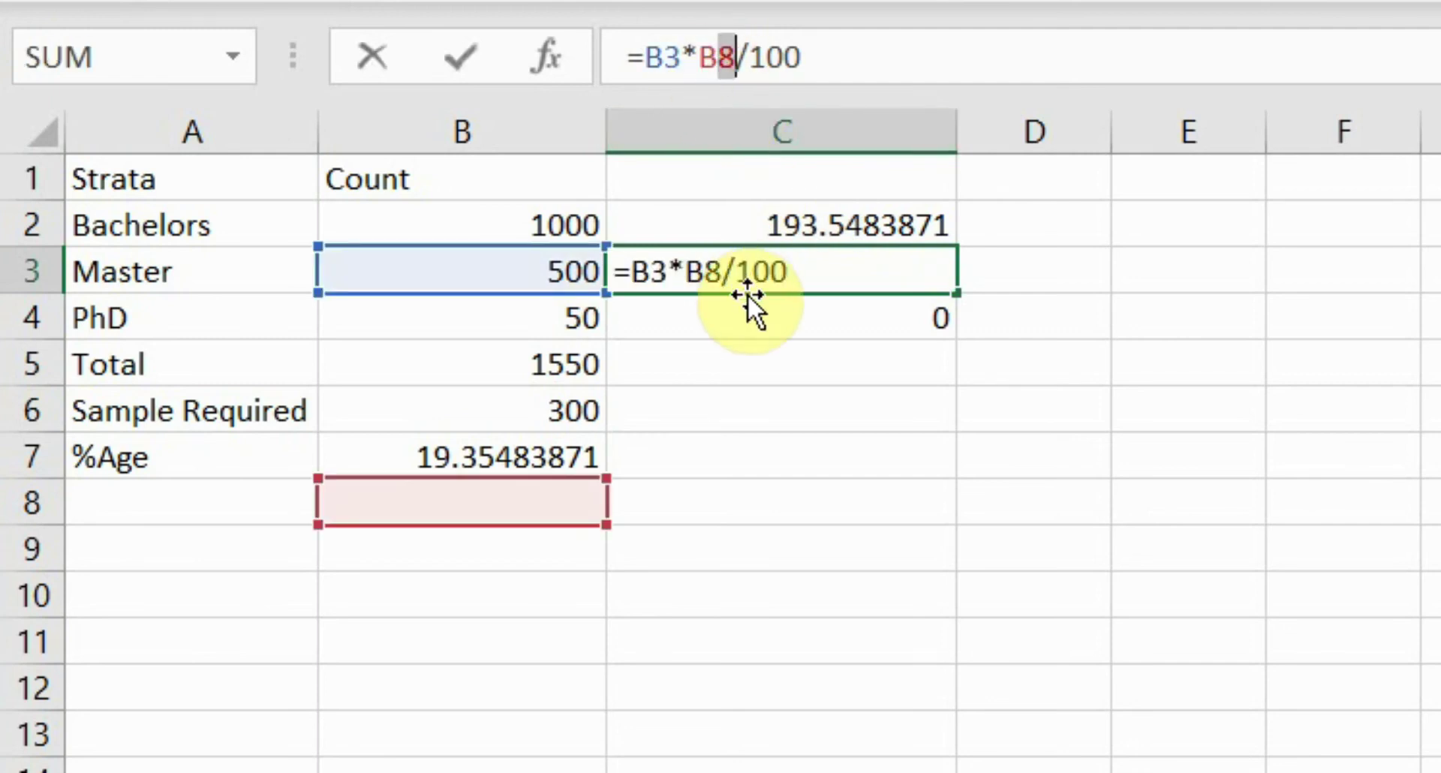
text(7)
key(Return)
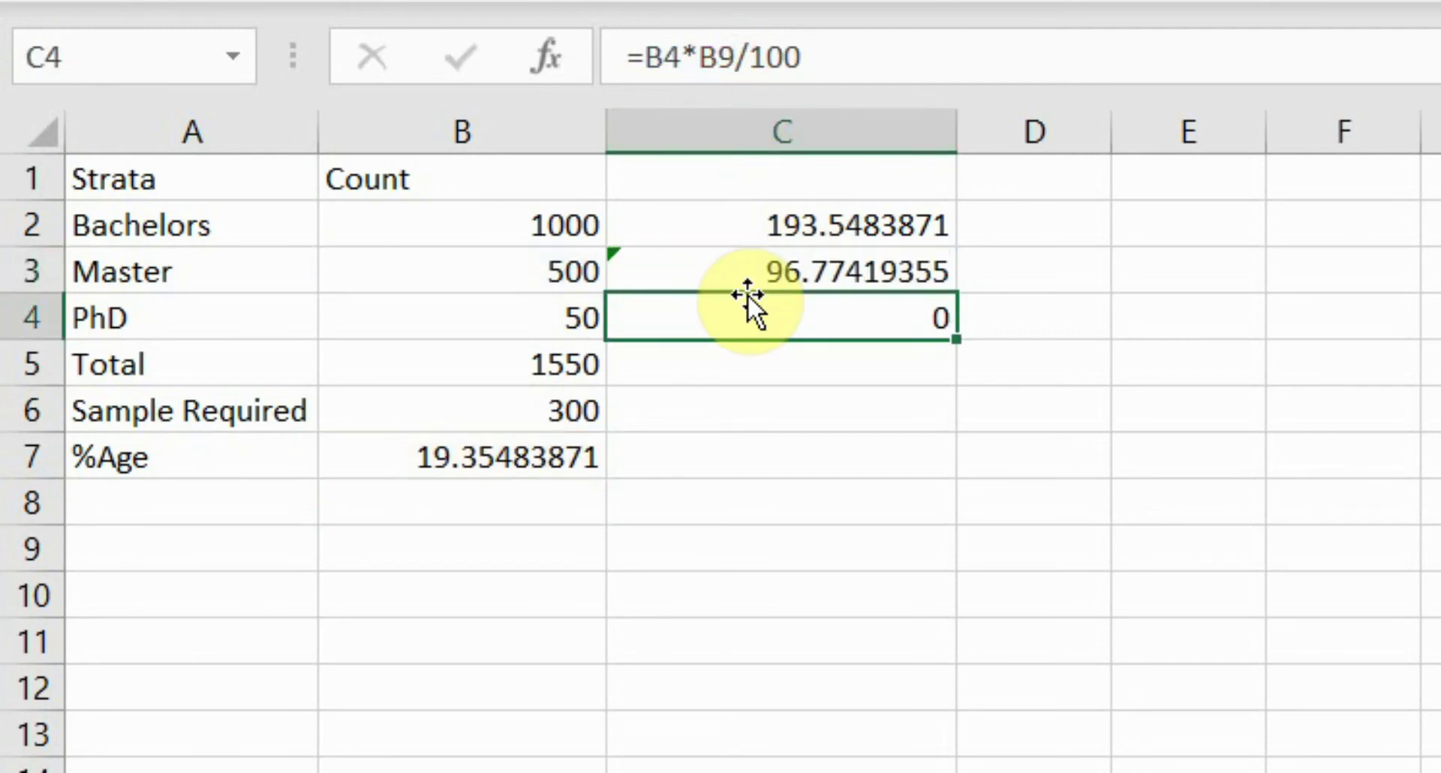
click(719, 57)
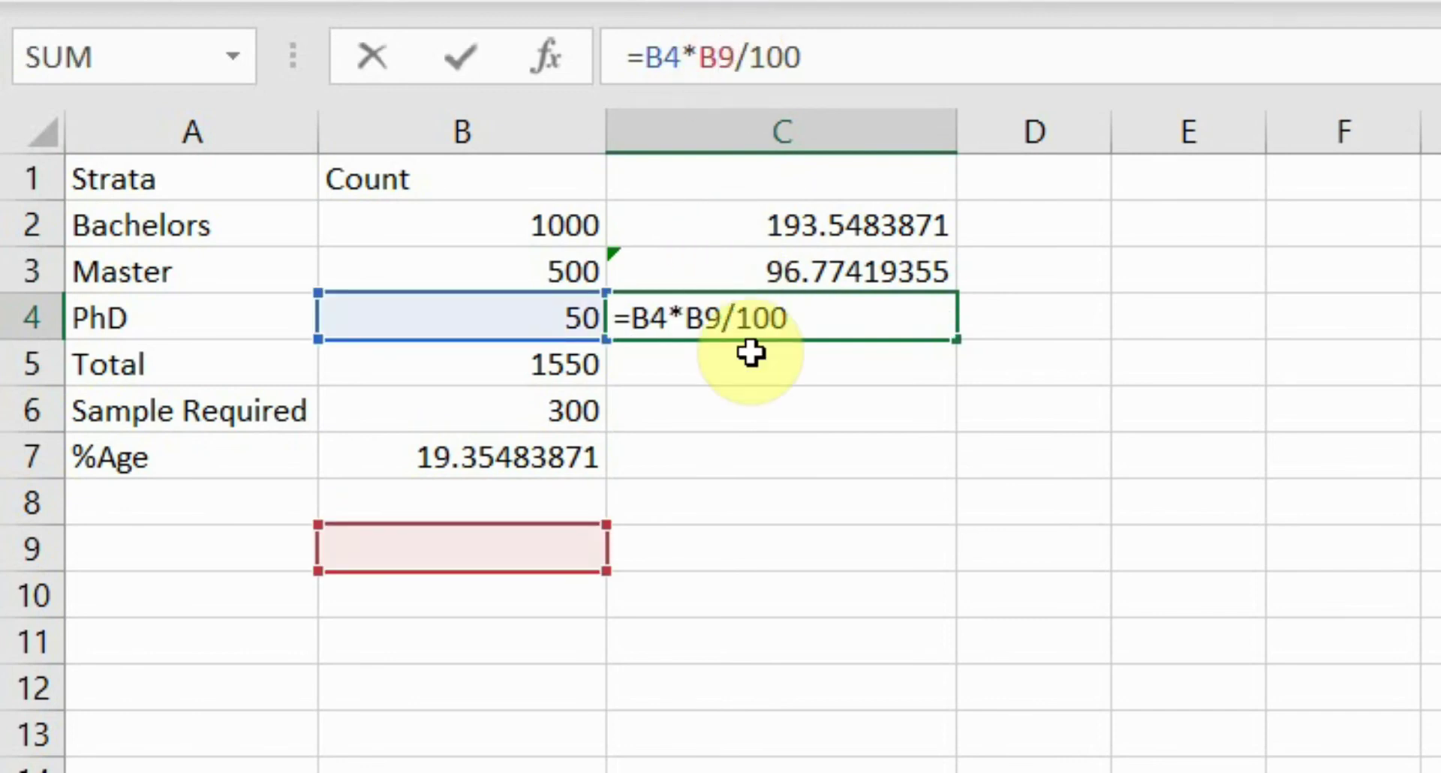
text(7)
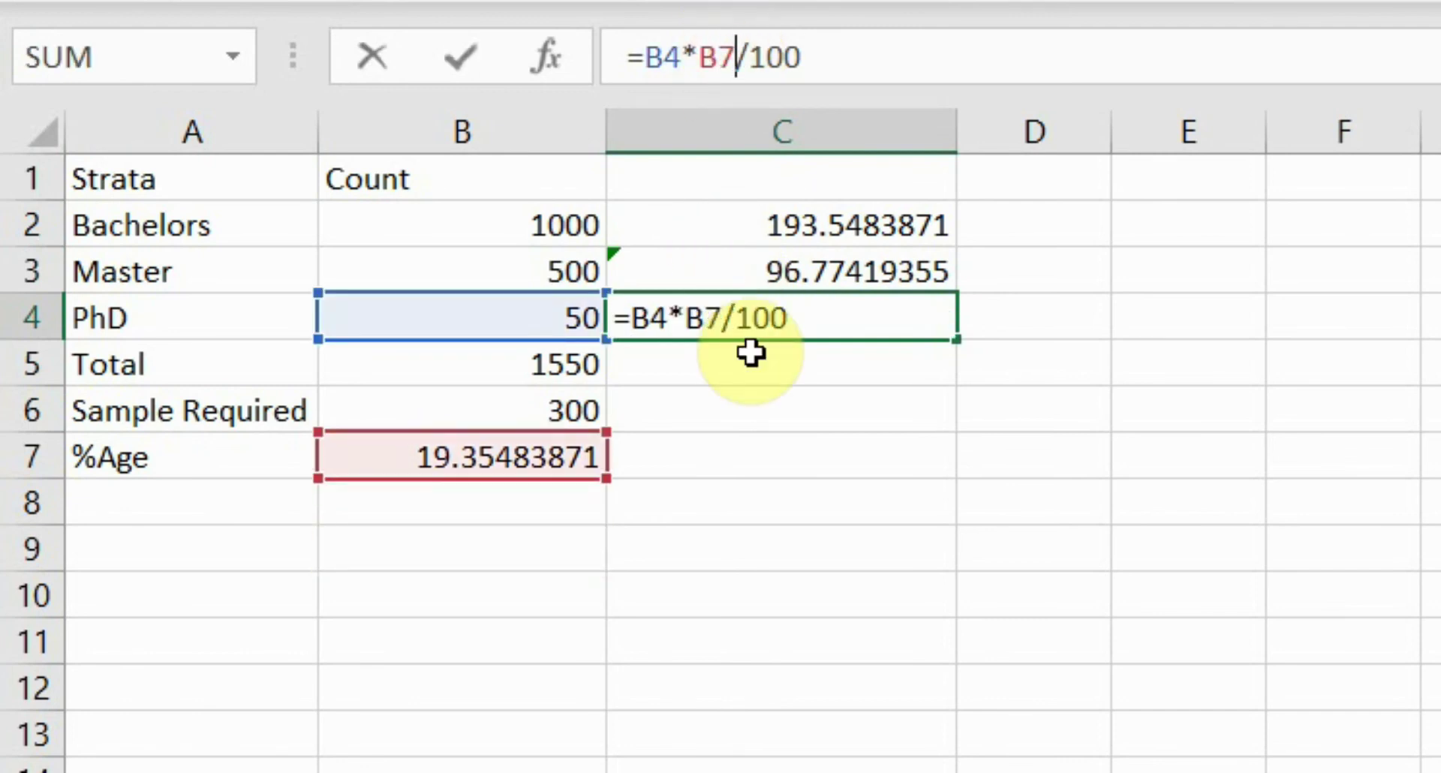
key(Return)
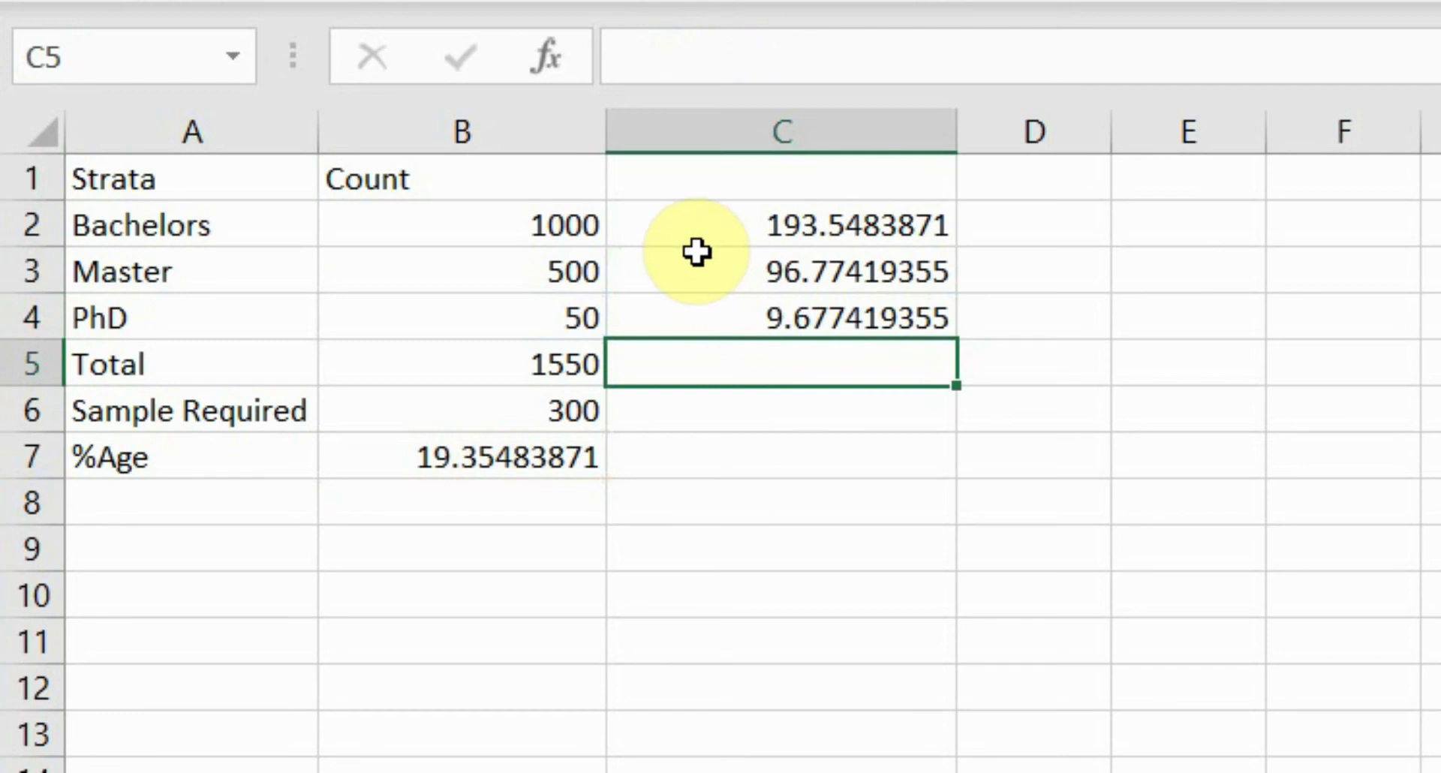
click(676, 228)
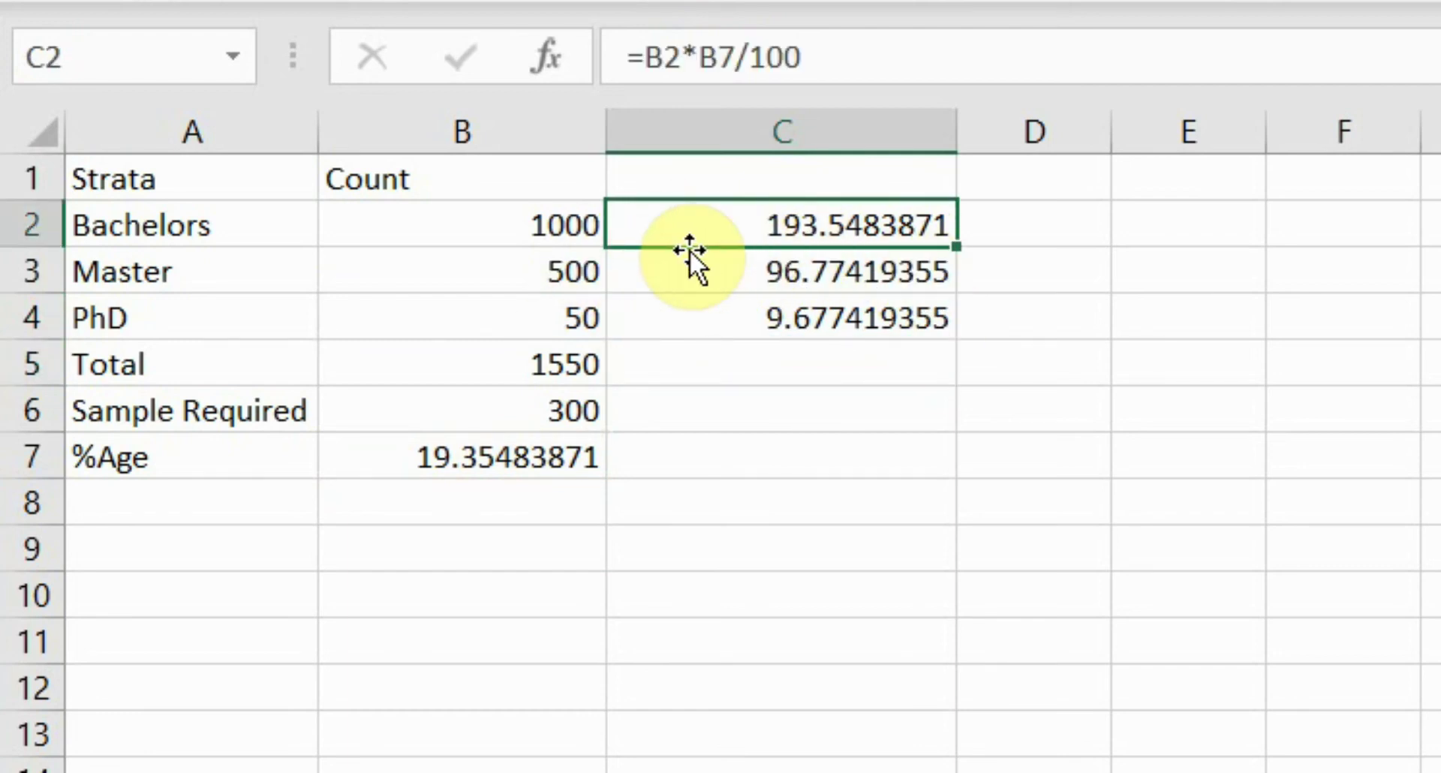
click(524, 267)
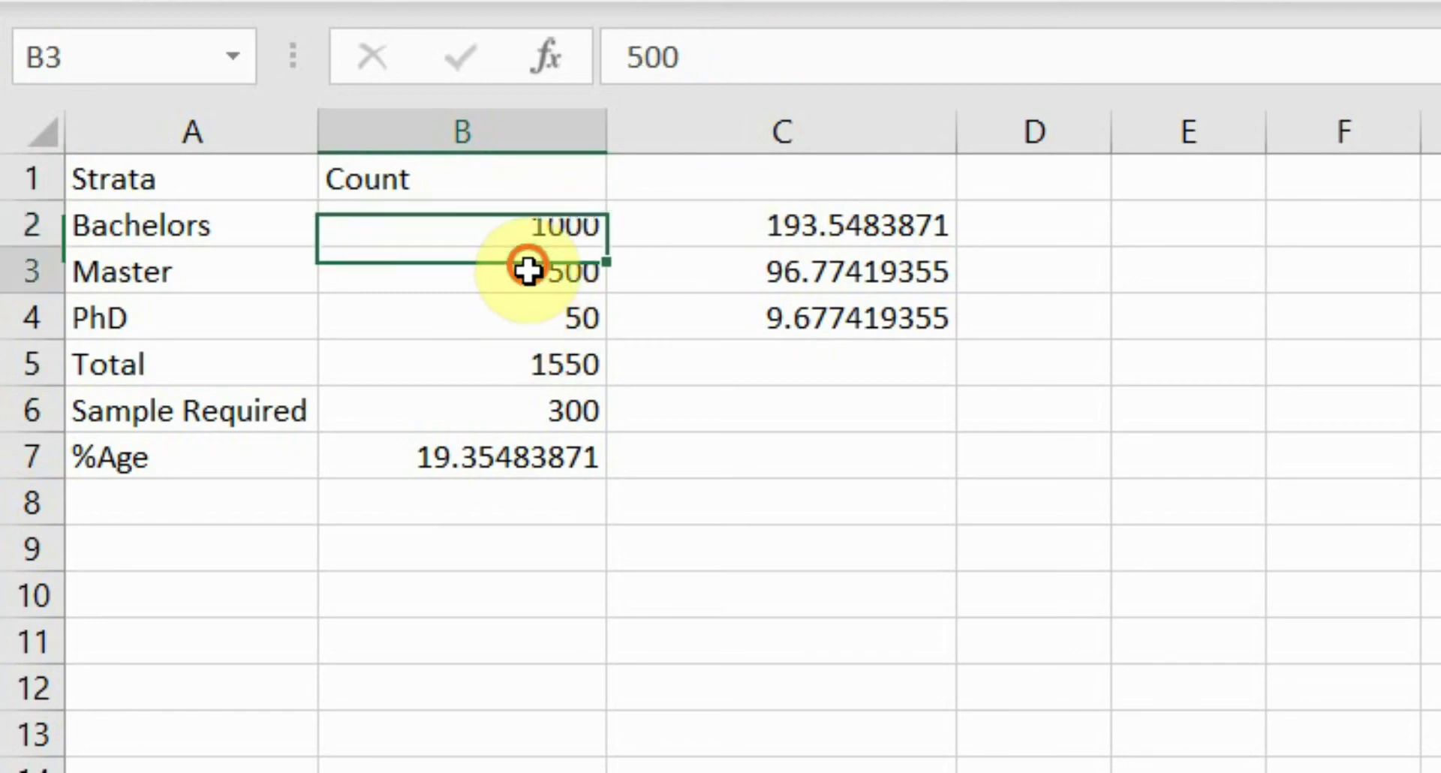
click(511, 312)
click(498, 450)
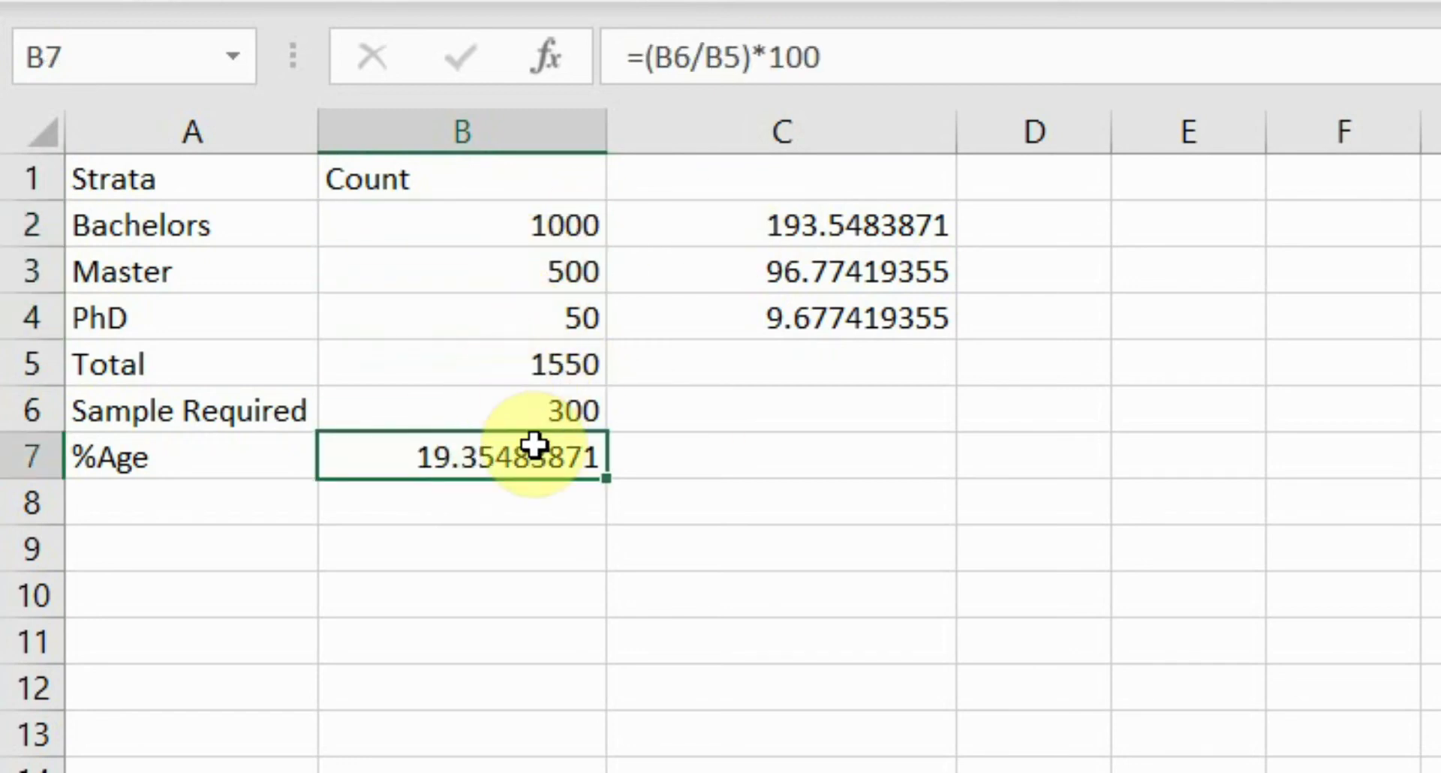
click(469, 413)
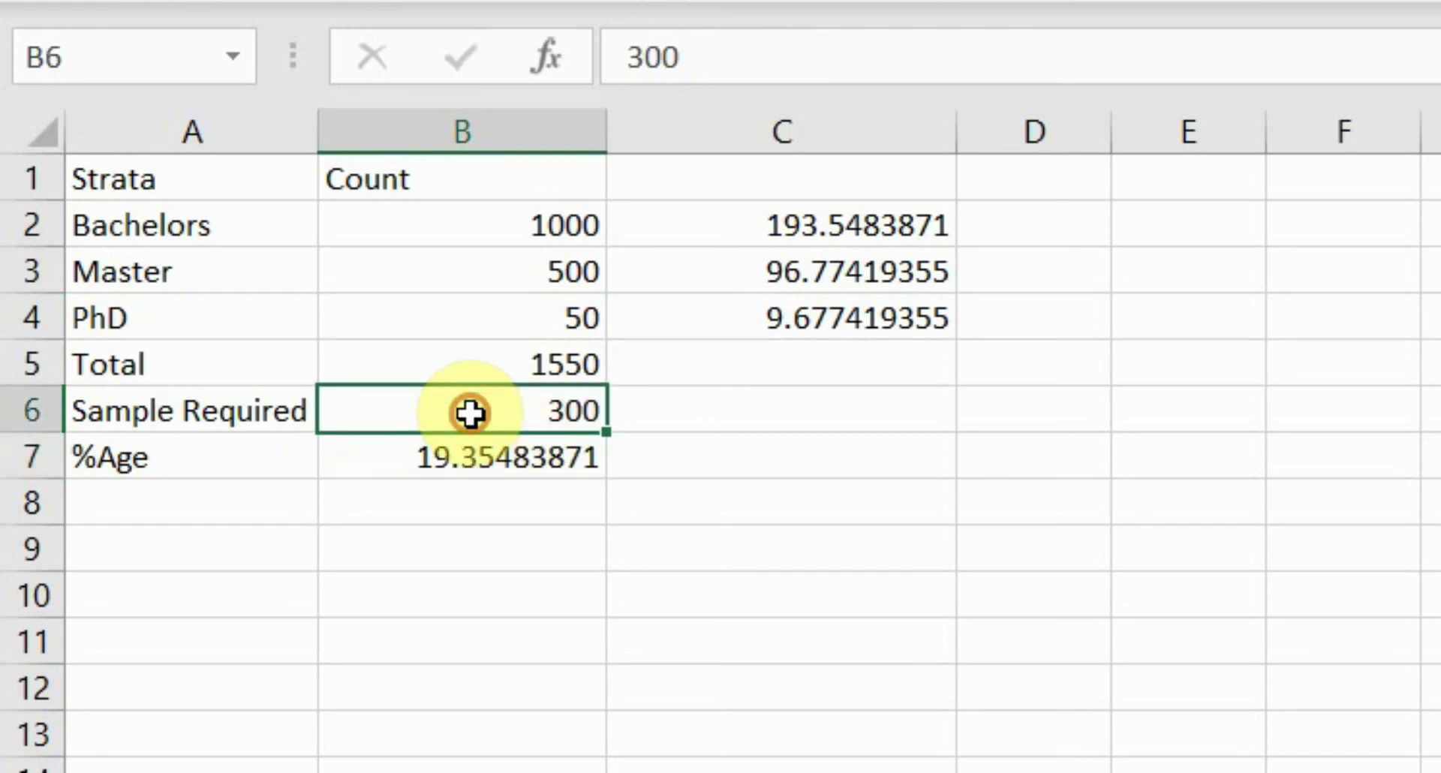
click(486, 357)
click(754, 214)
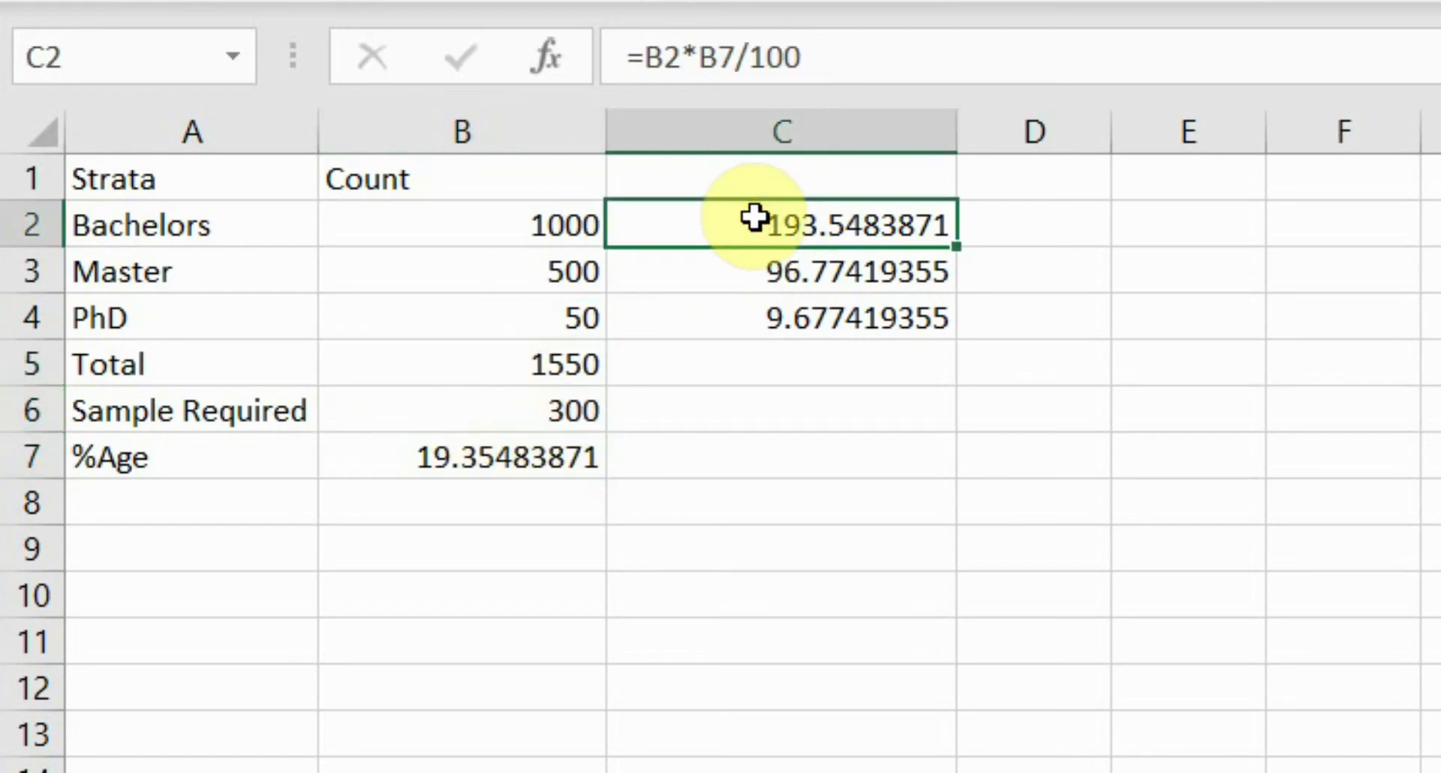
click(739, 275)
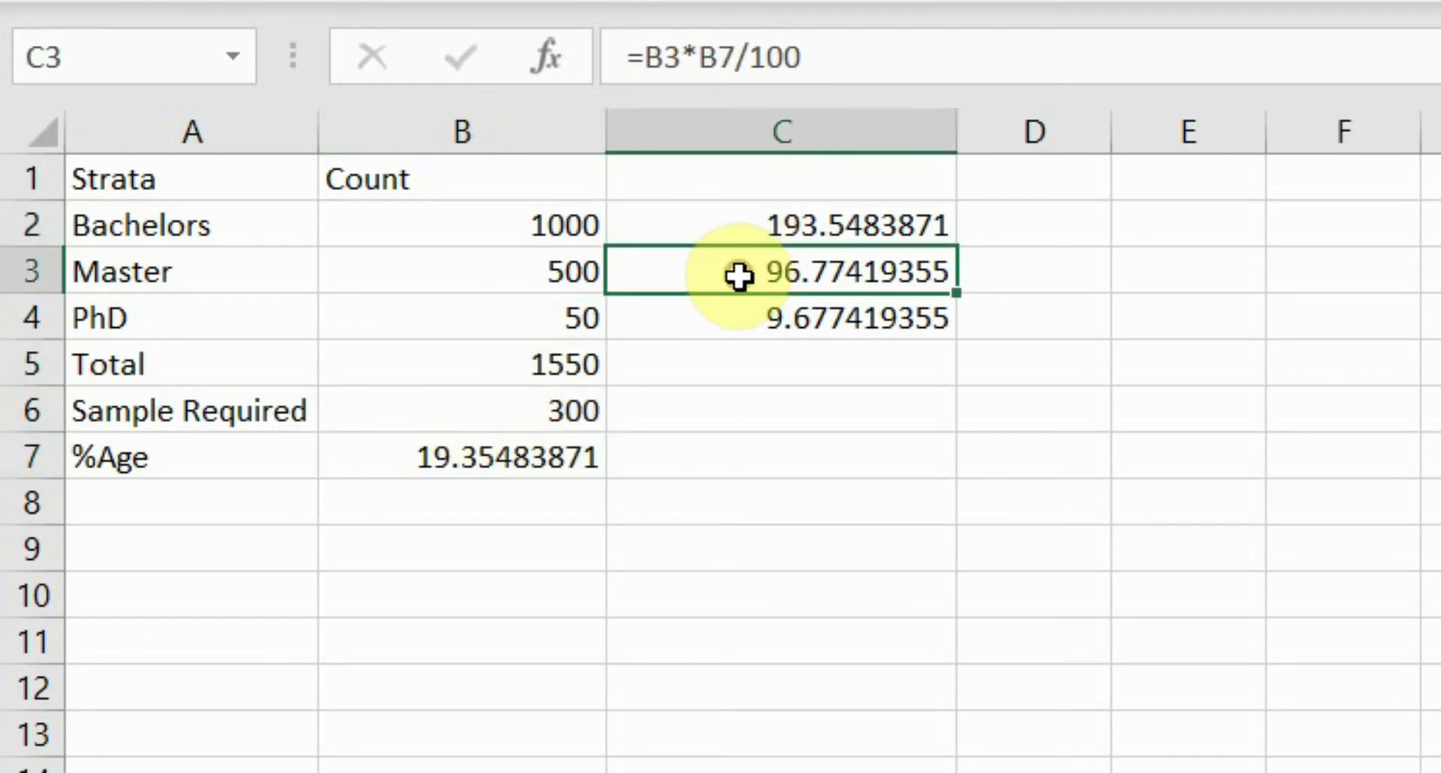
click(740, 323)
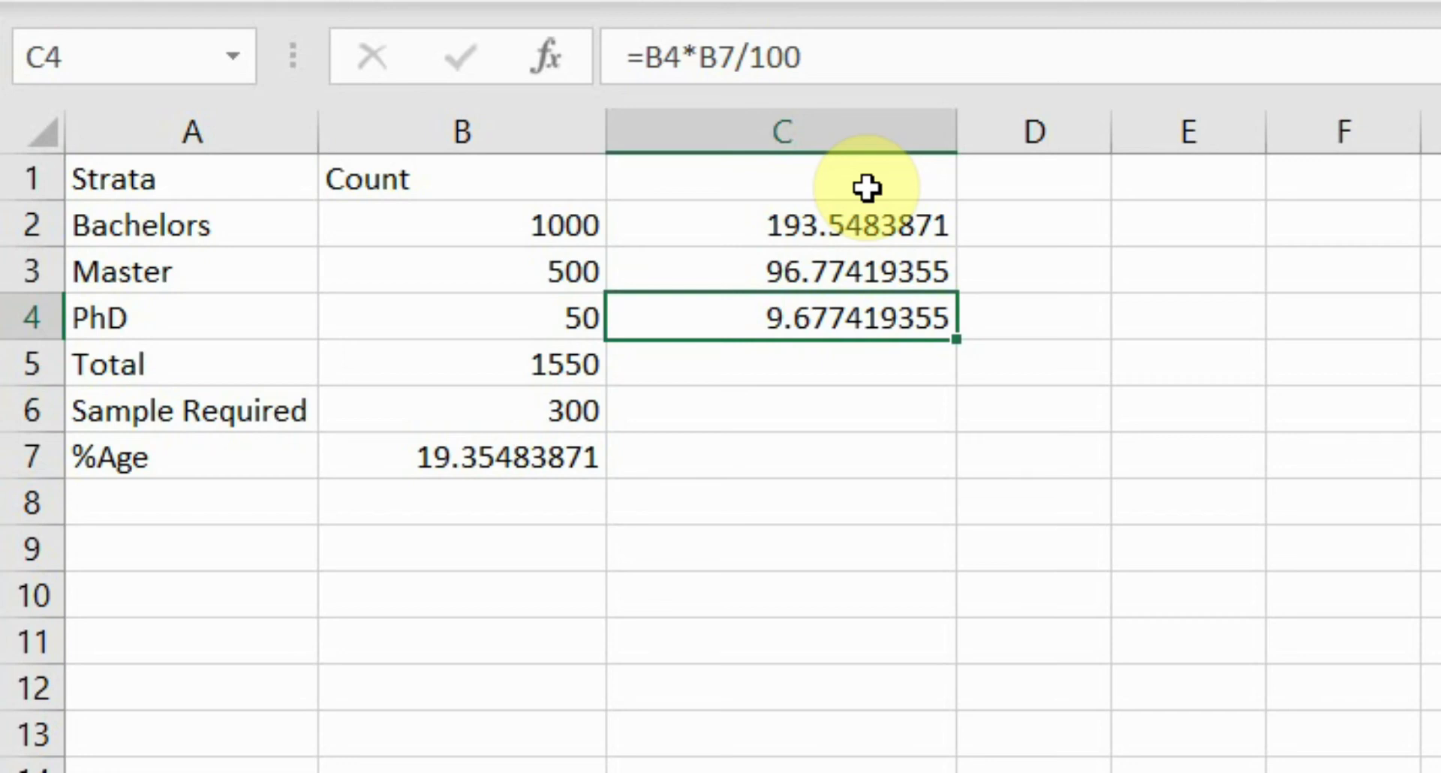
click(862, 224)
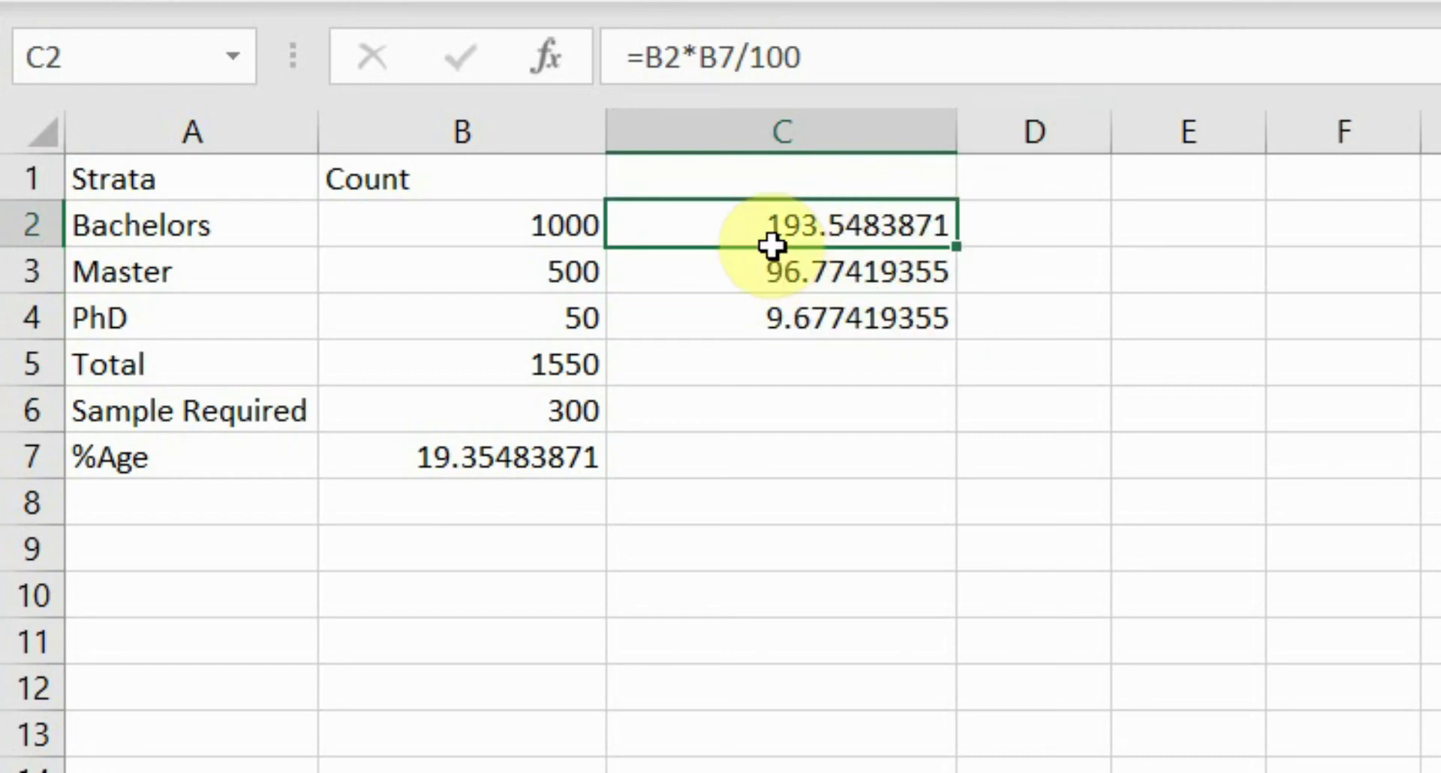
click(1066, 227)
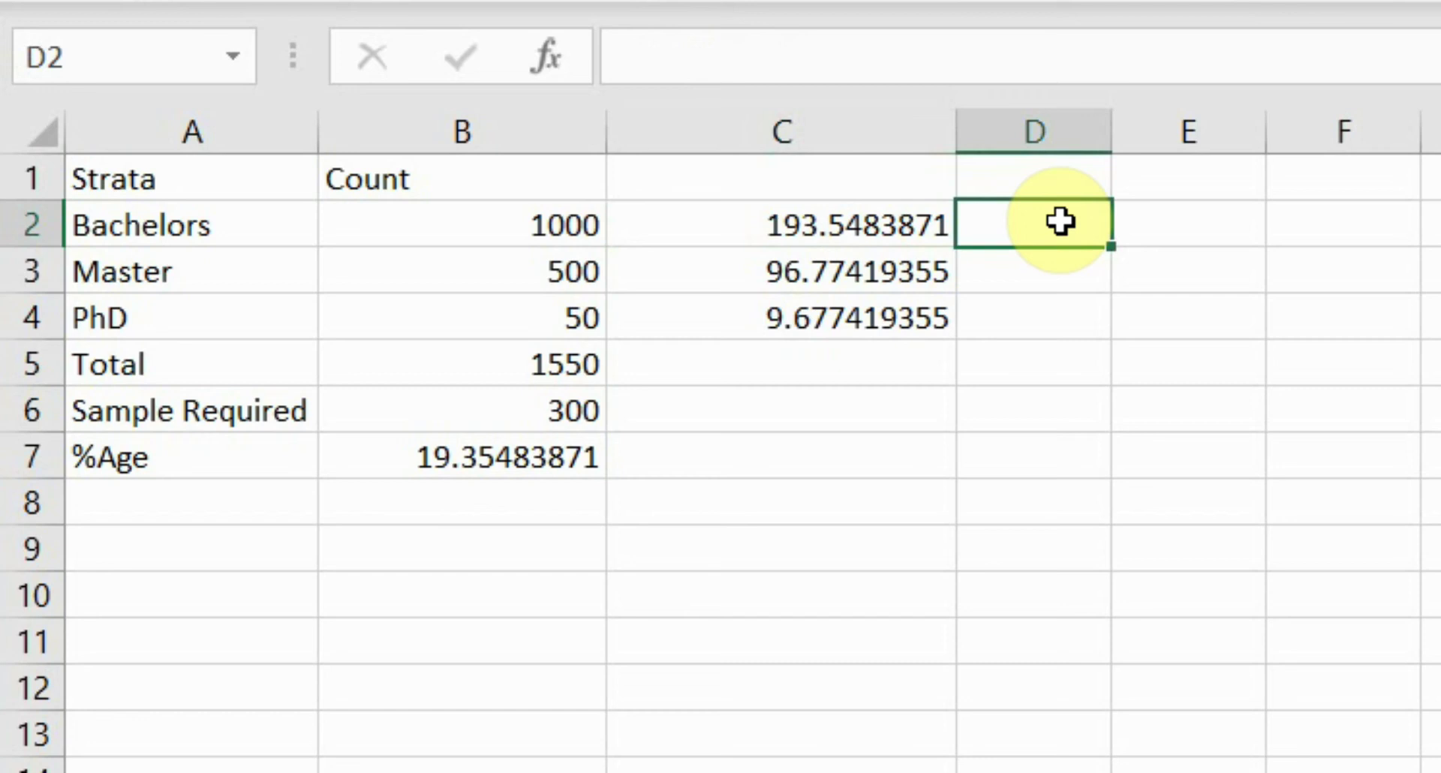
- Enter 300, 150 and 25 in D2, D3 and D4
text(300)
key(Return)
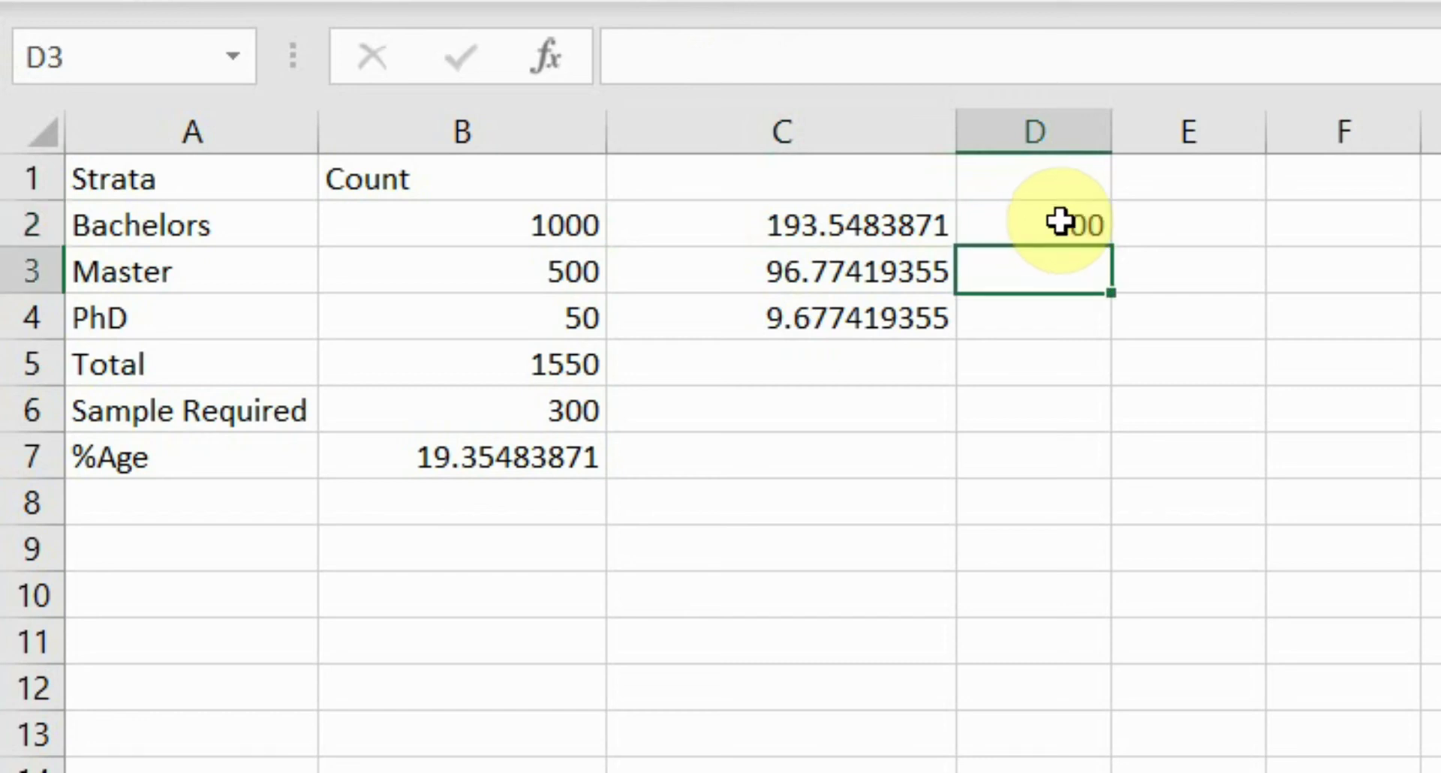
text(1)
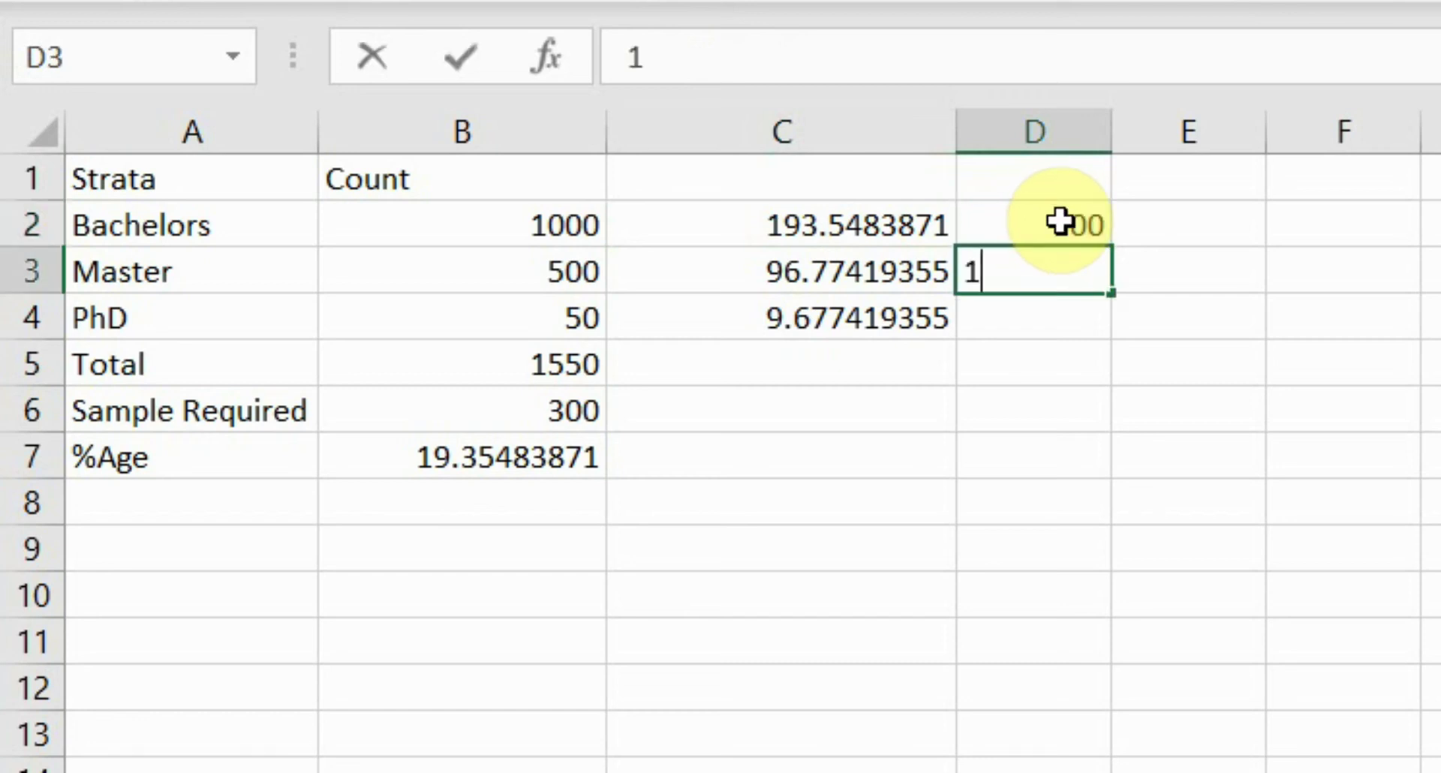
text(50)
key(Return)
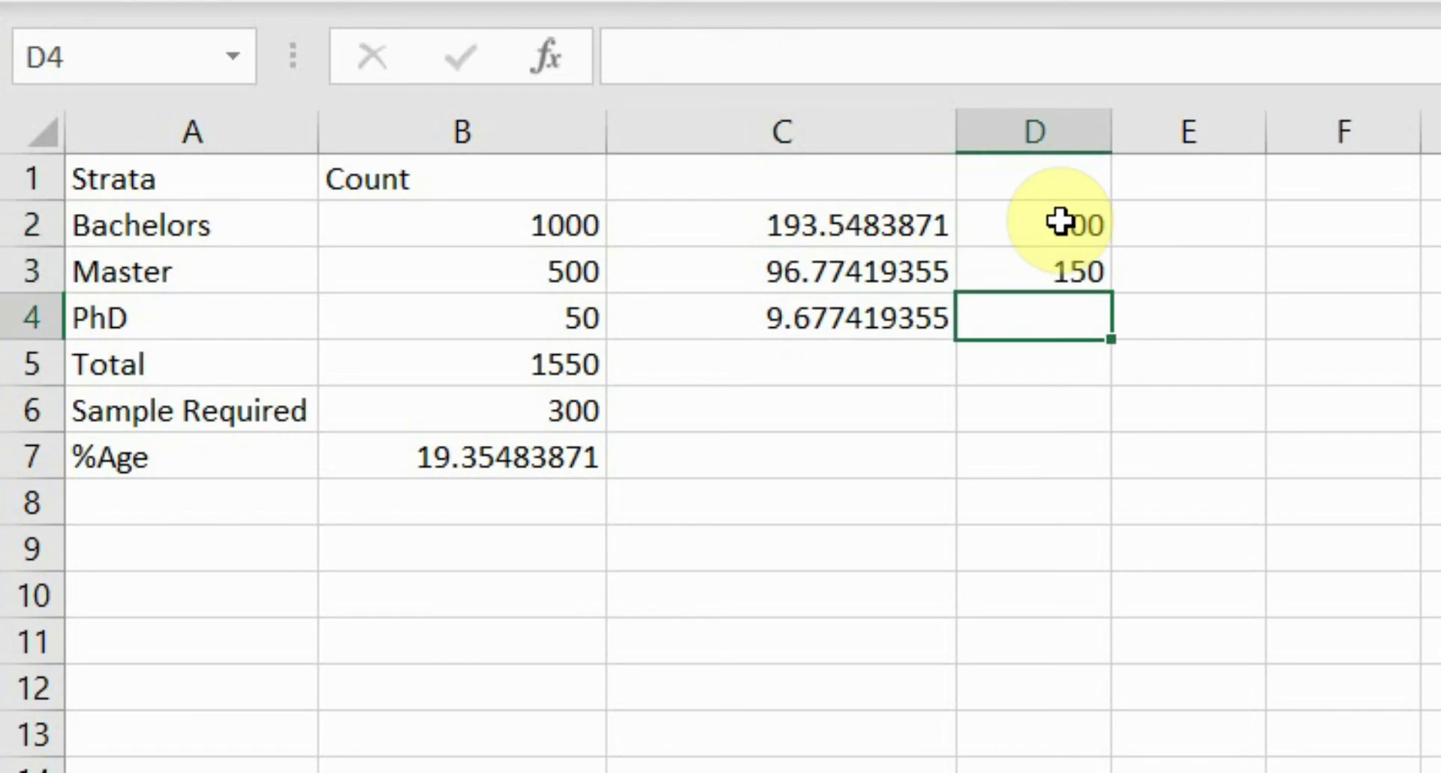
key(Return)
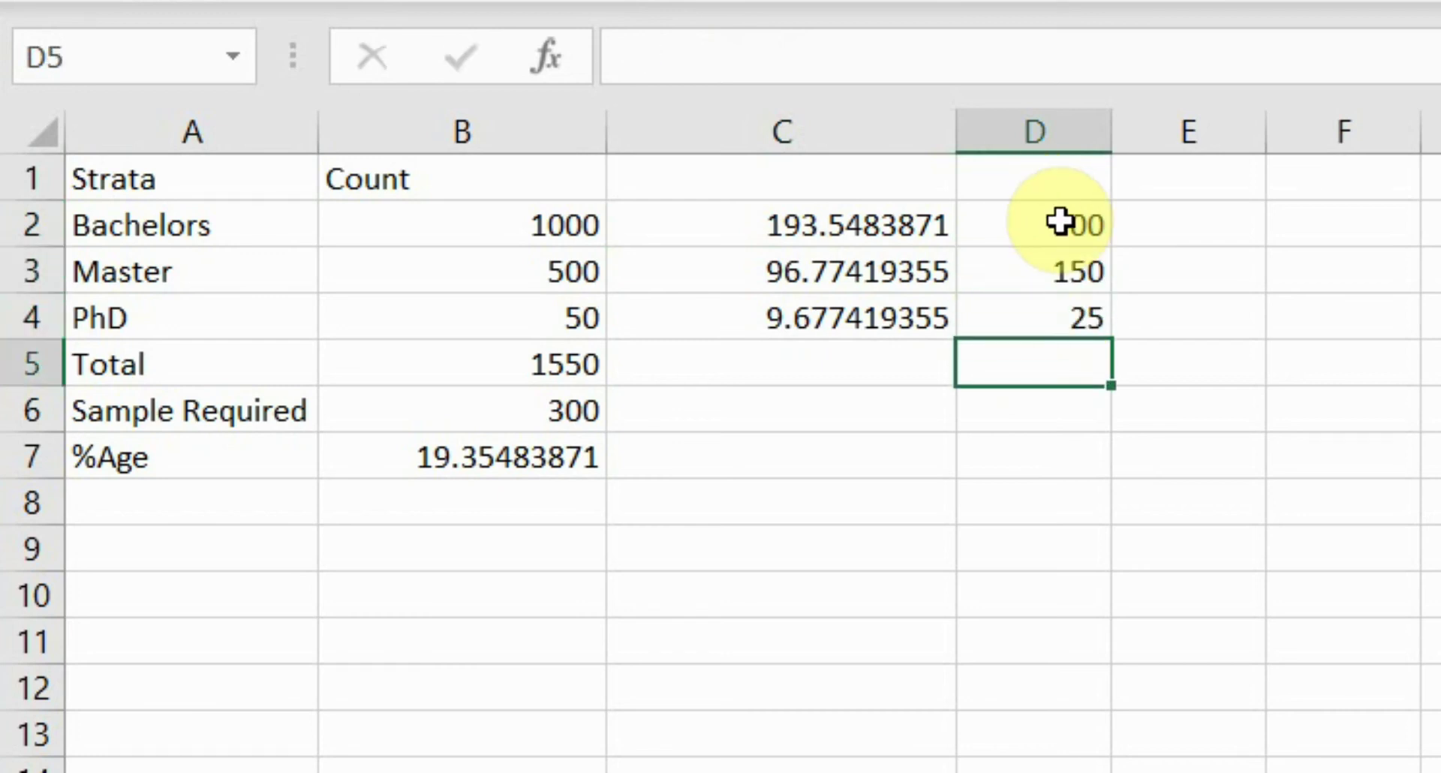
- Review the C2 formula unchanged and the fixed Master and PhD sample sizes
double_click(904, 218)
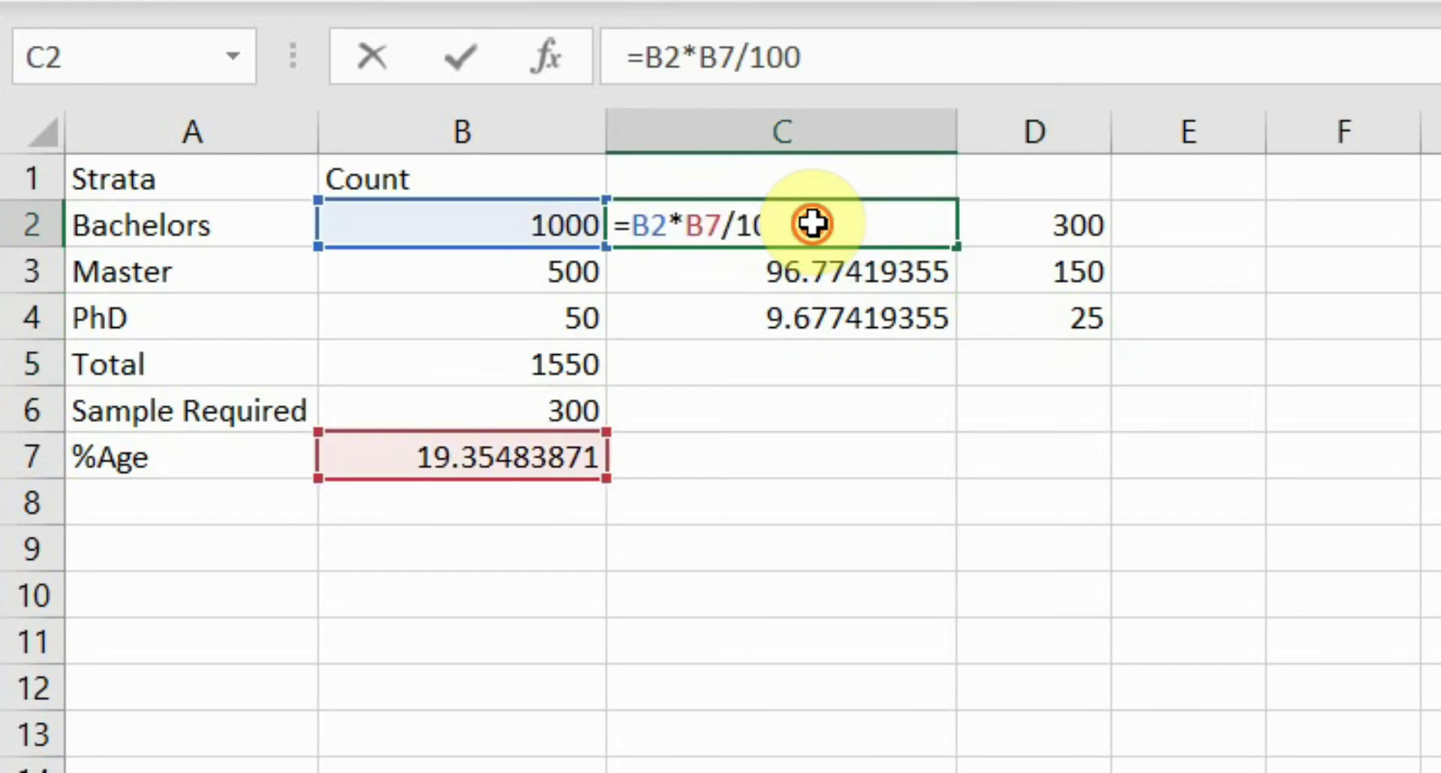
key(ctrl+Return)
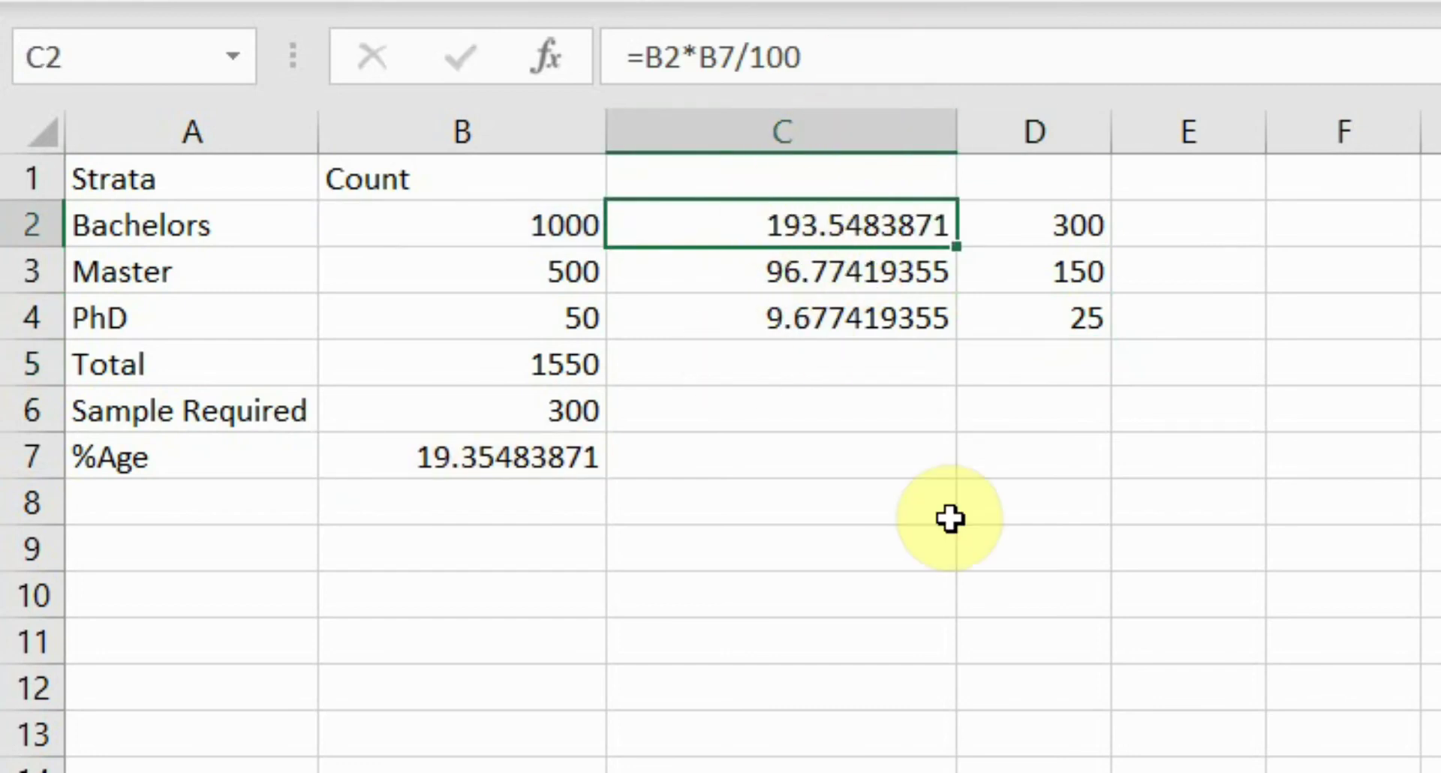
click(1062, 283)
click(1061, 334)
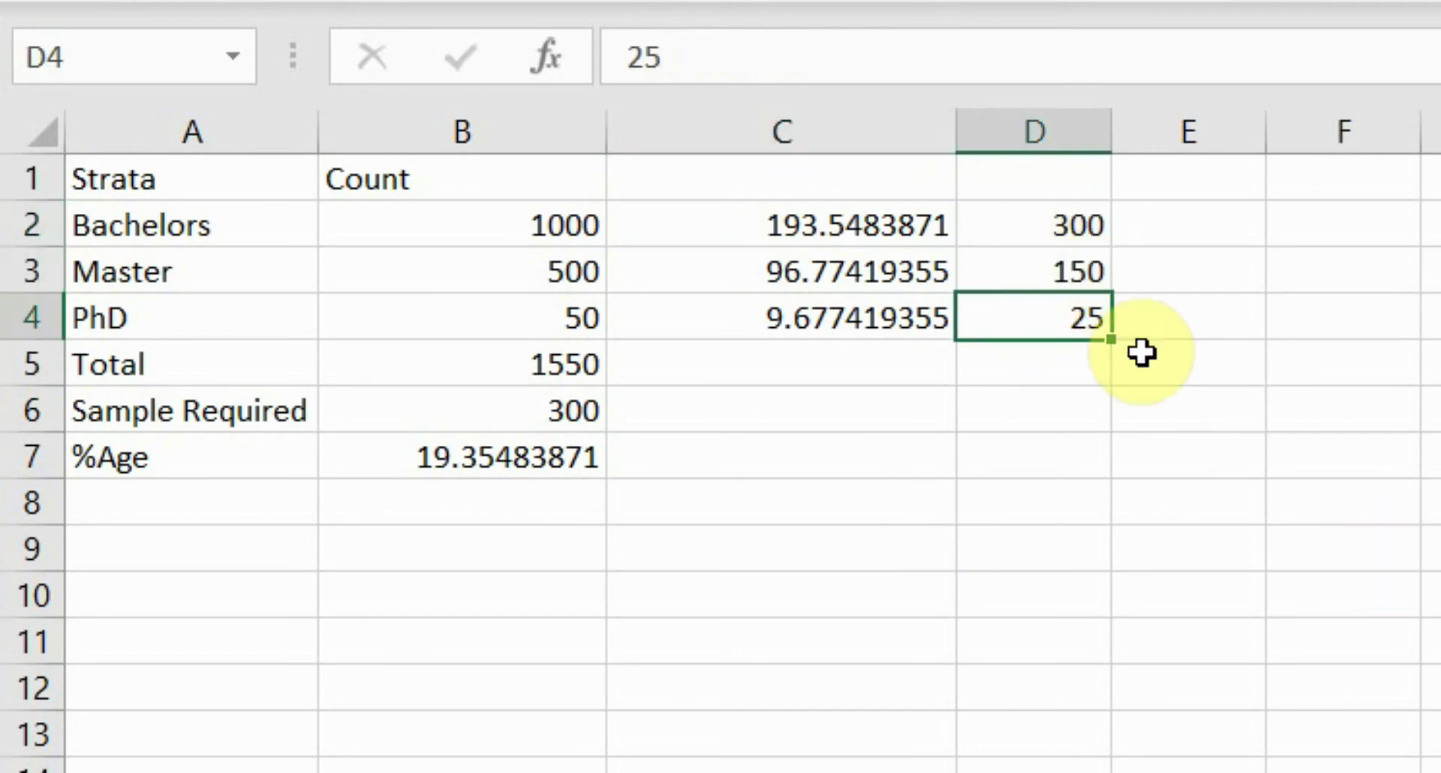
- Head column C as PSRS in cell C1
click(886, 175)
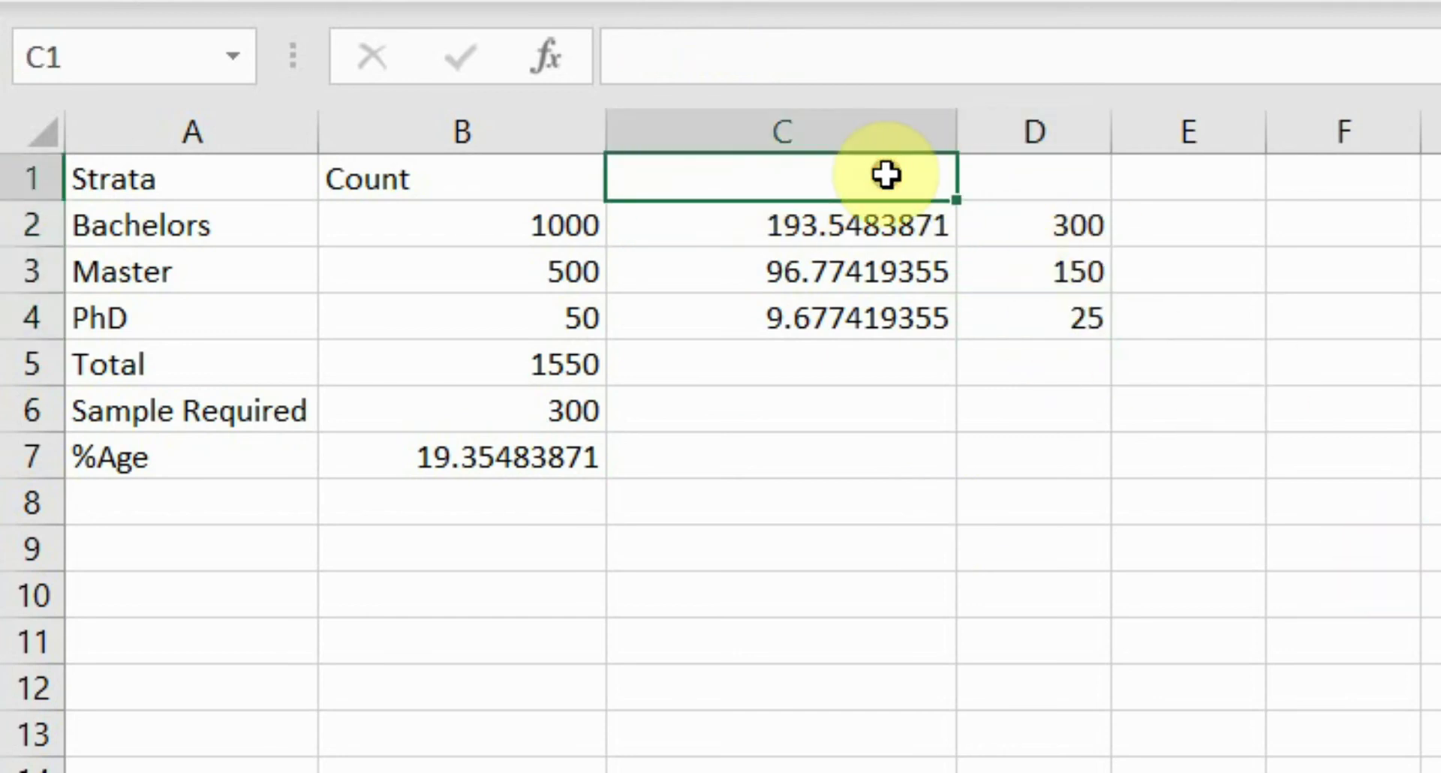
text(PS)
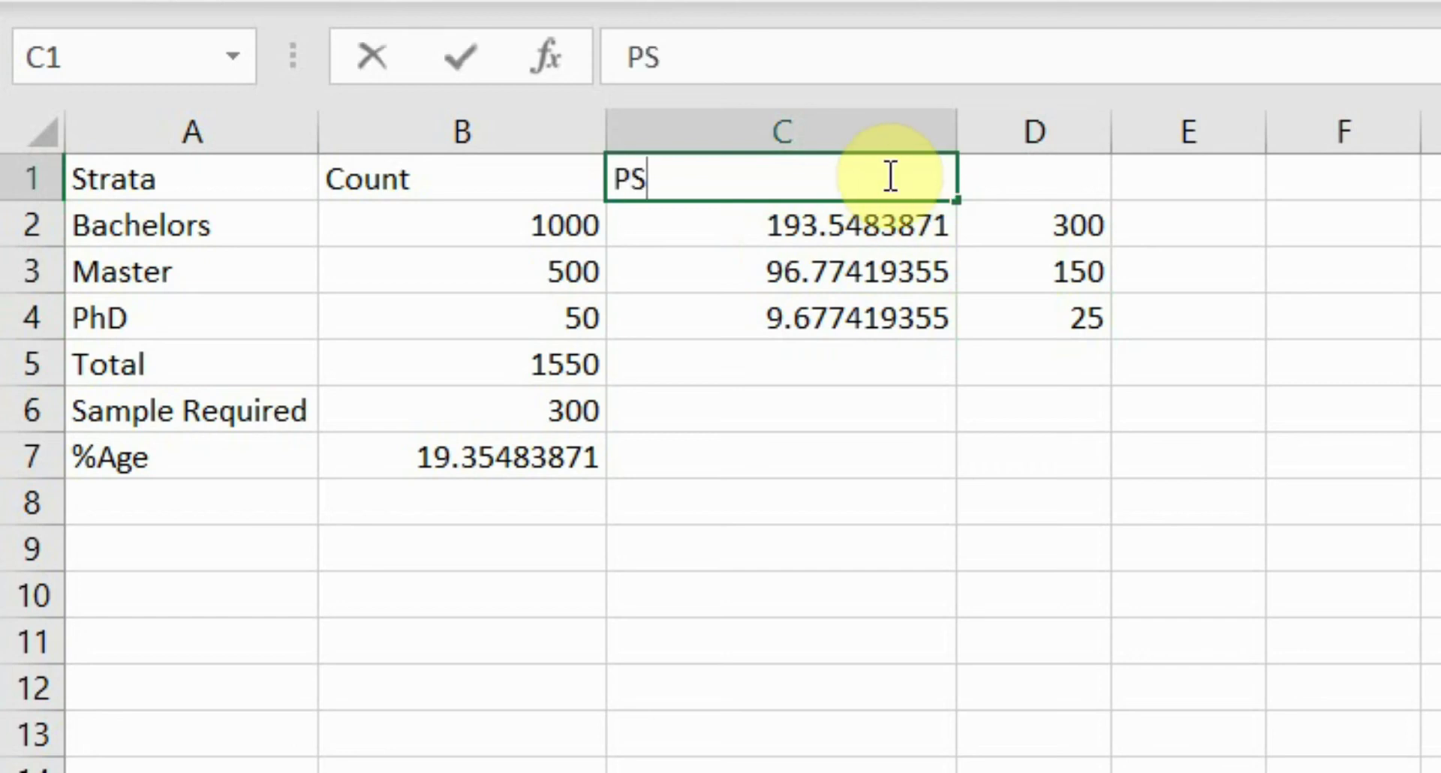
text(RS)
key(Return)
- Add the DSRS heading in cell E1
key(Up)
key(Right)
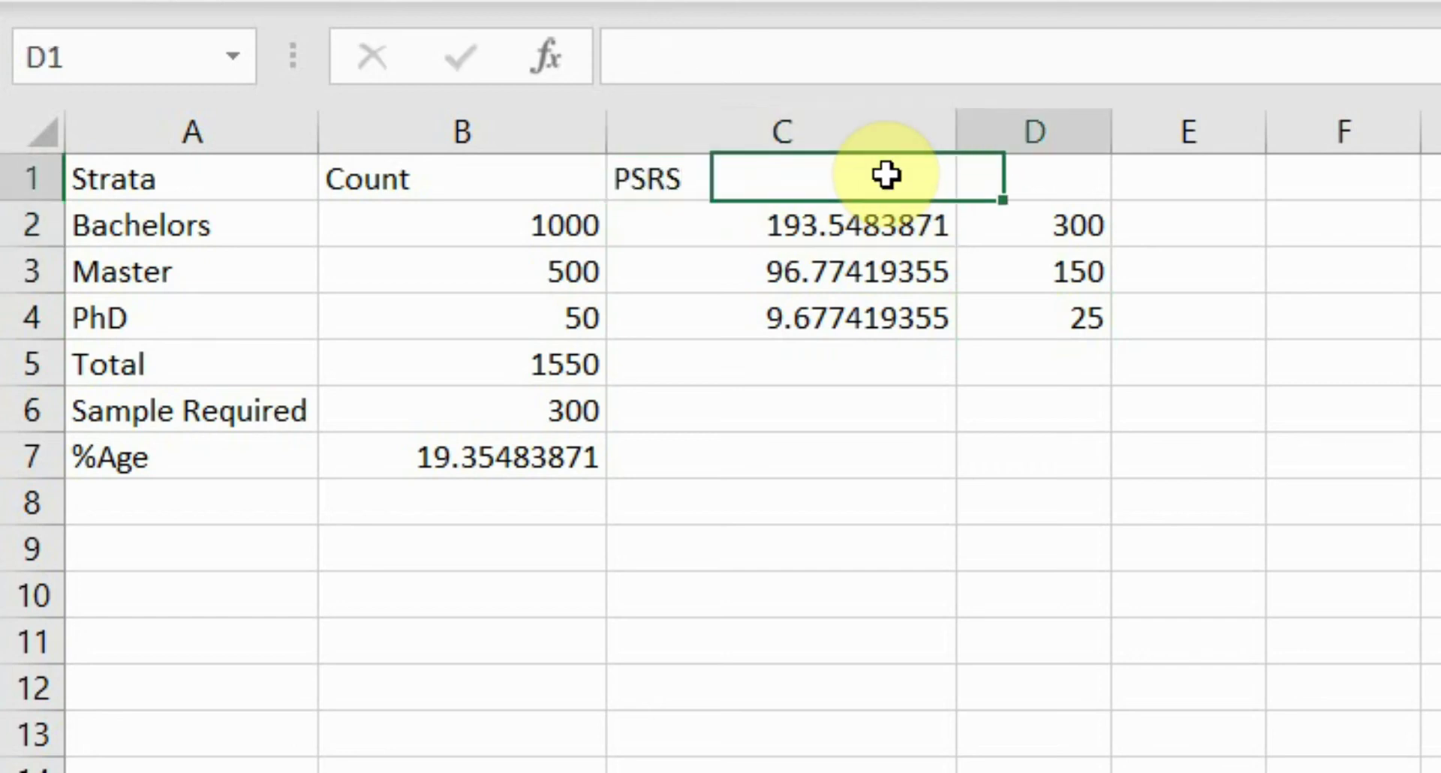
key(Right)
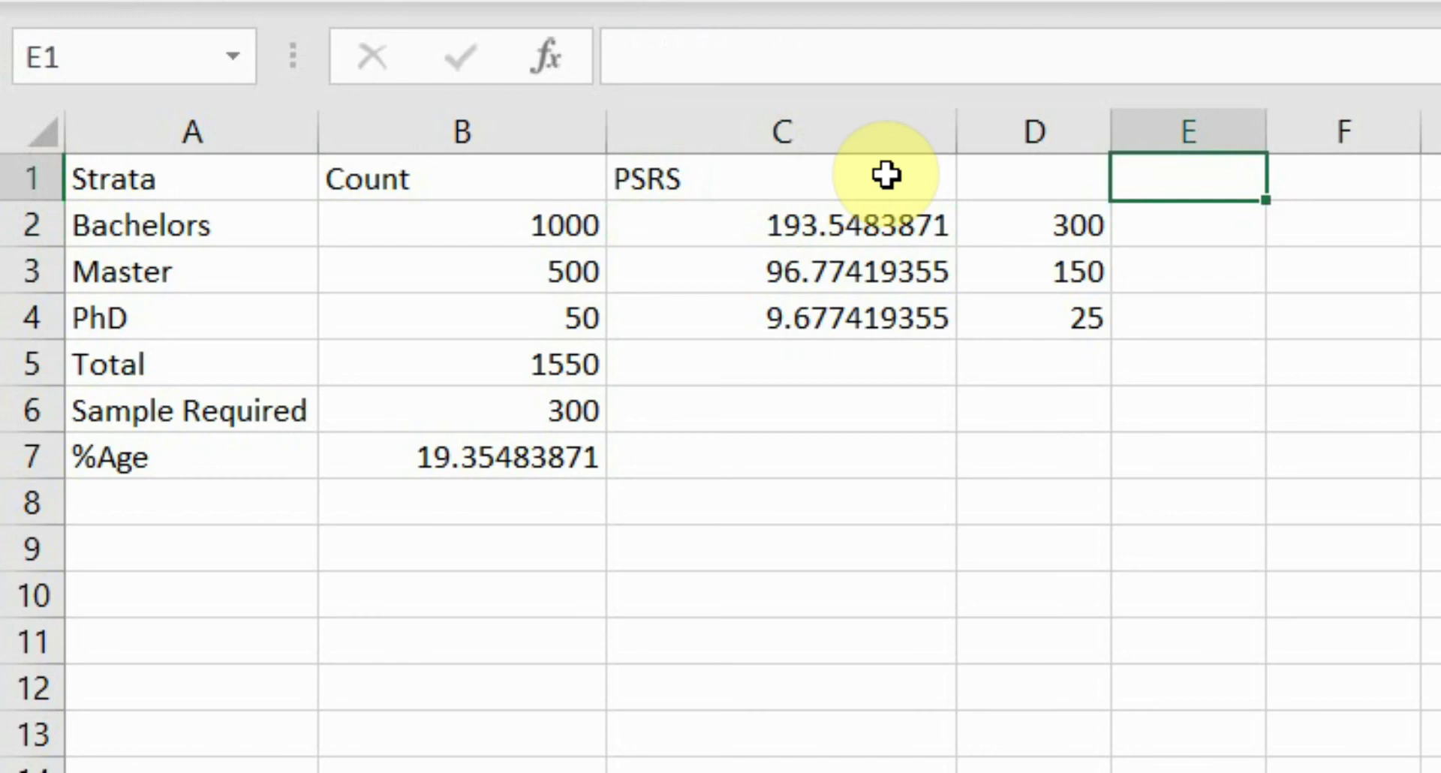
text(DSR)
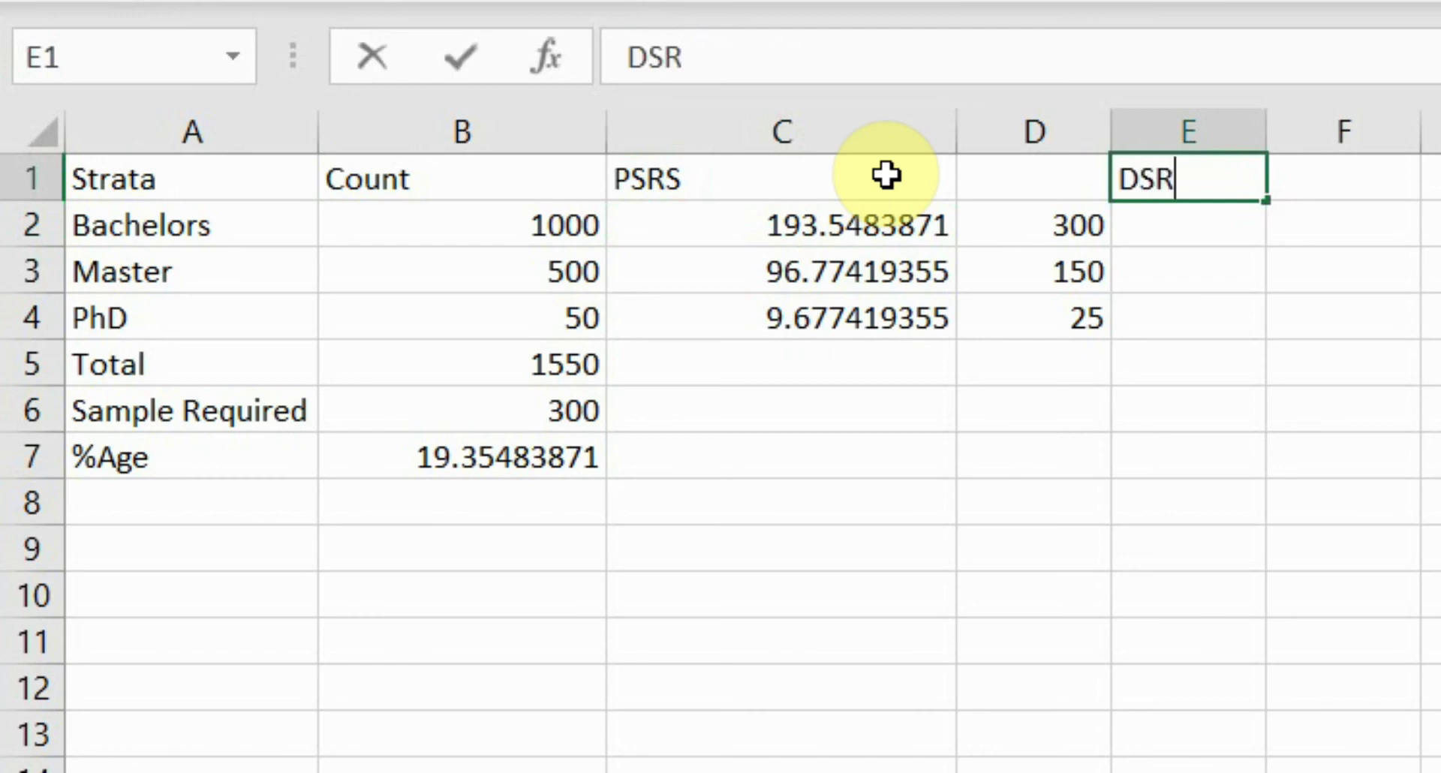
text(S)
key(Return)
key(Left)
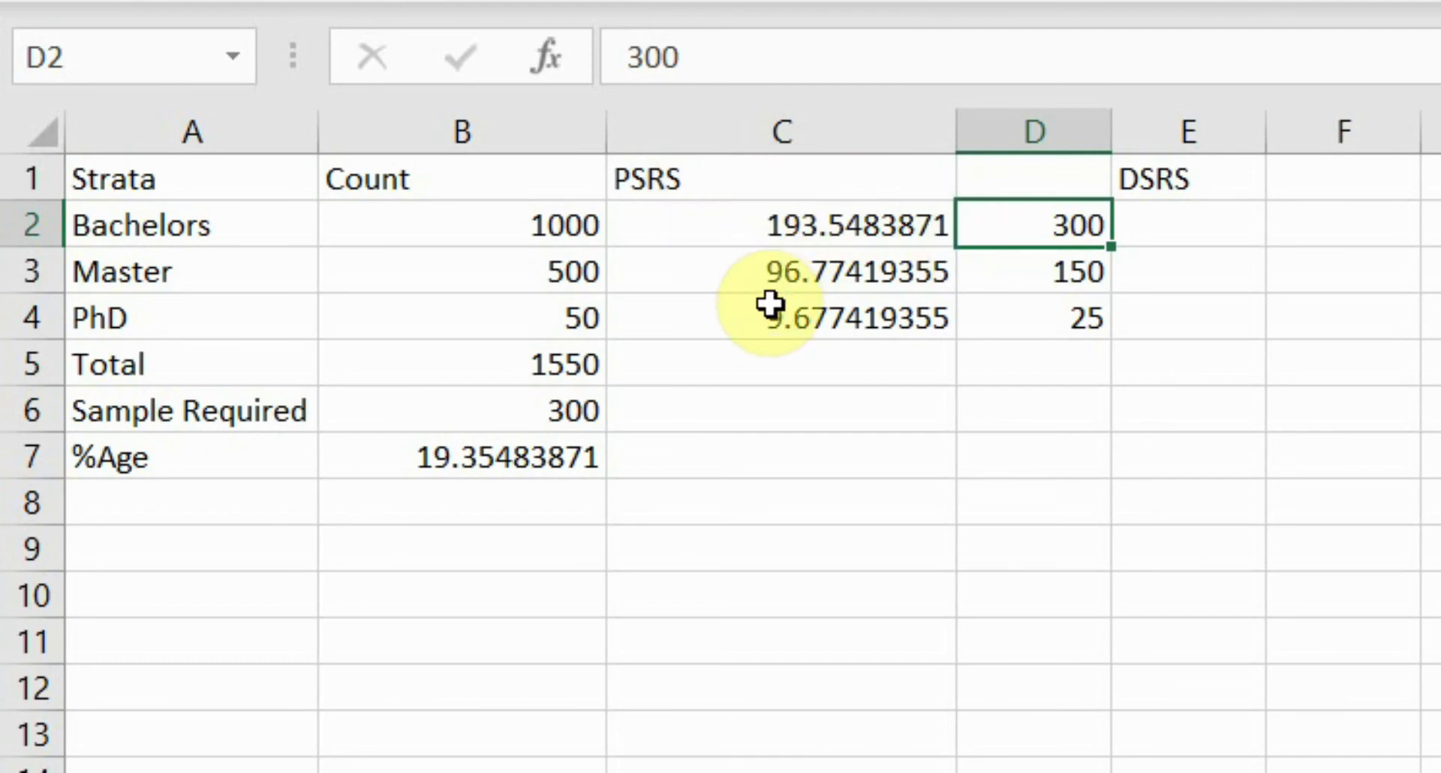
- Enter 150 and 100 as the Bachelors and Master DSRS sizes in E2 and E3
click(796, 319)
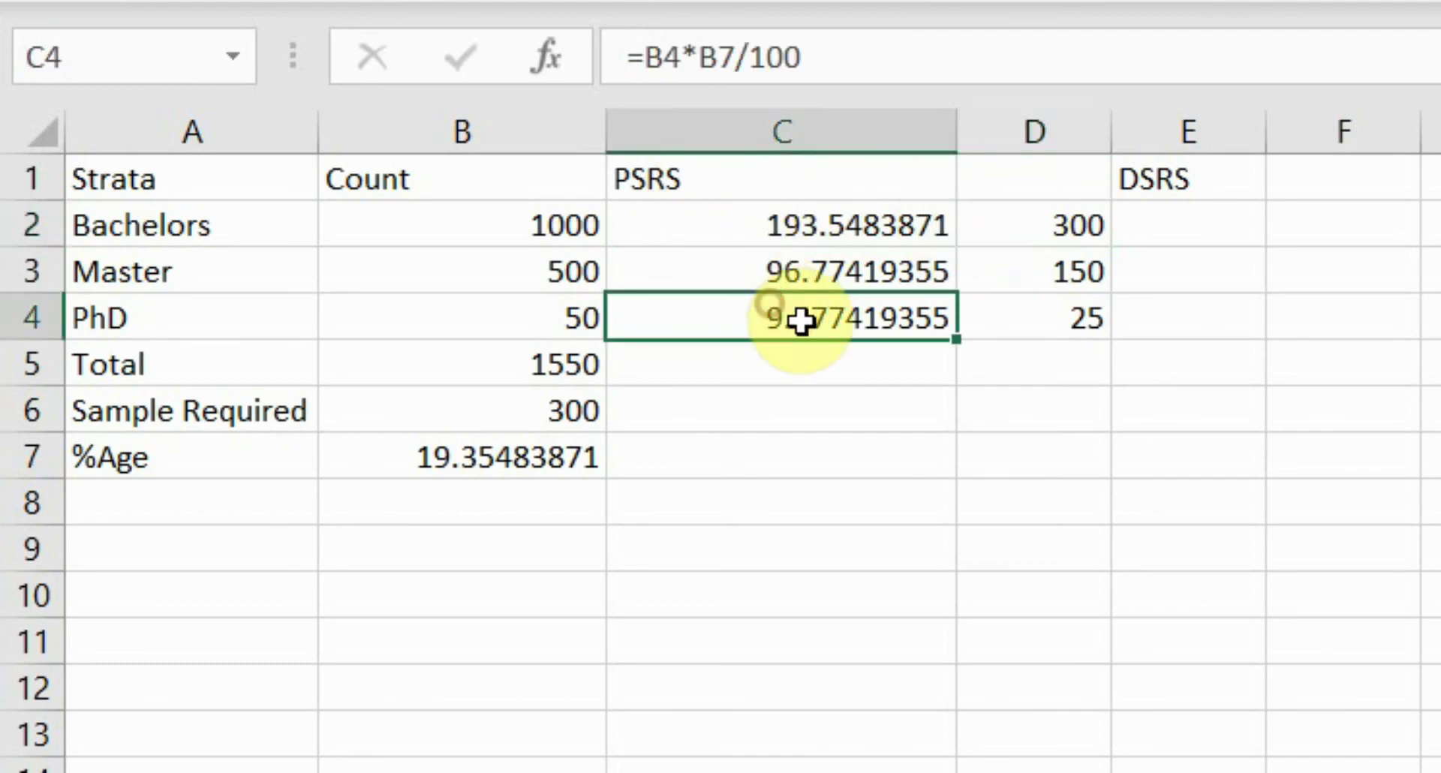
click(866, 229)
click(1211, 225)
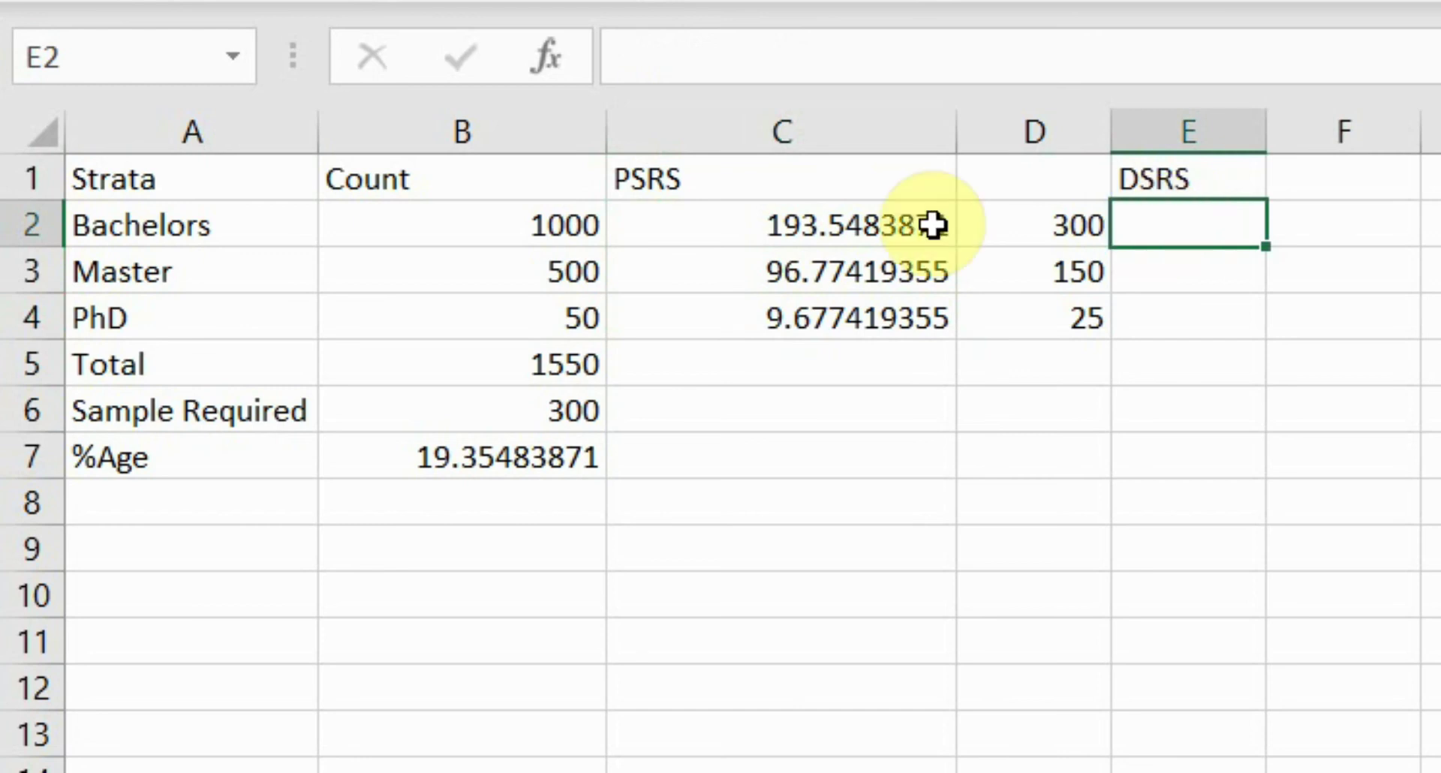
text(150)
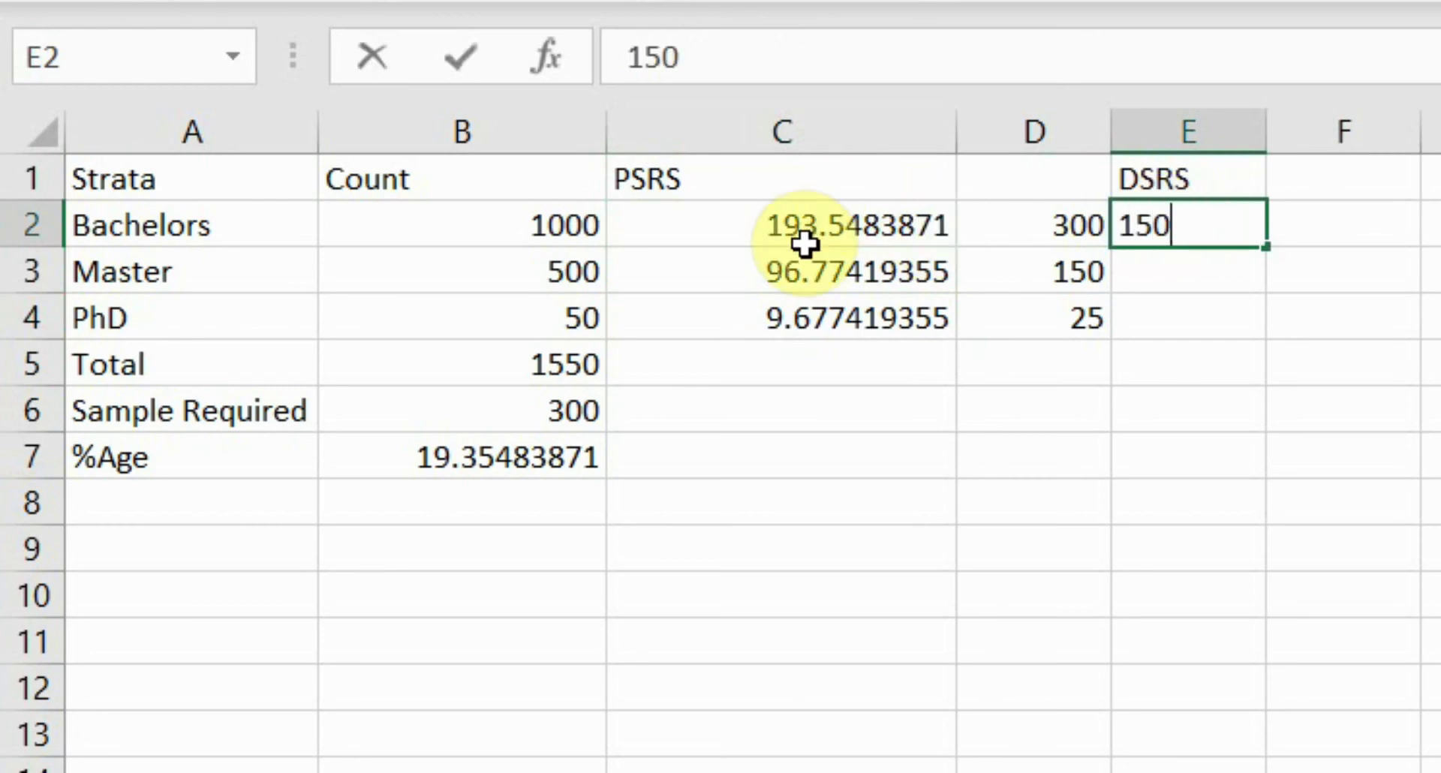
key(Return)
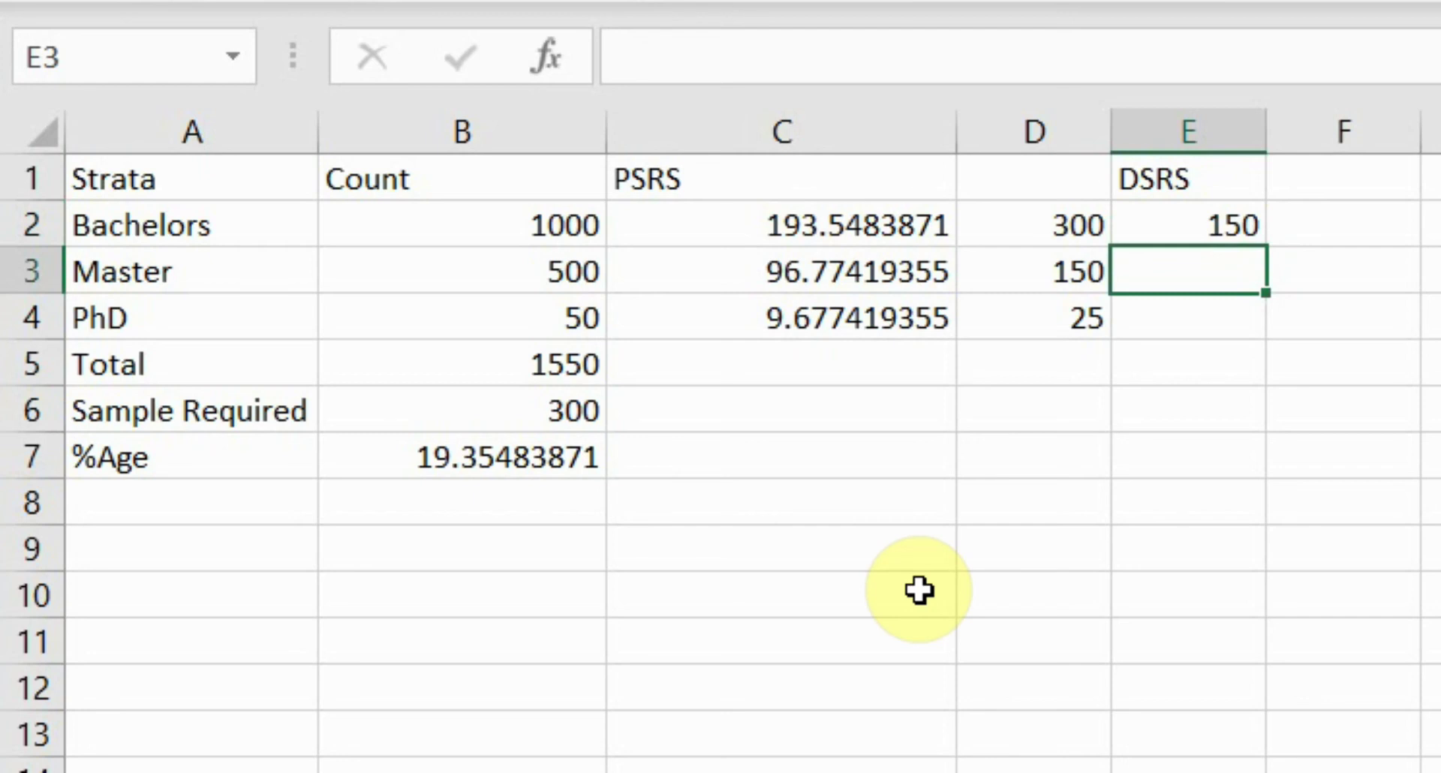
text(100)
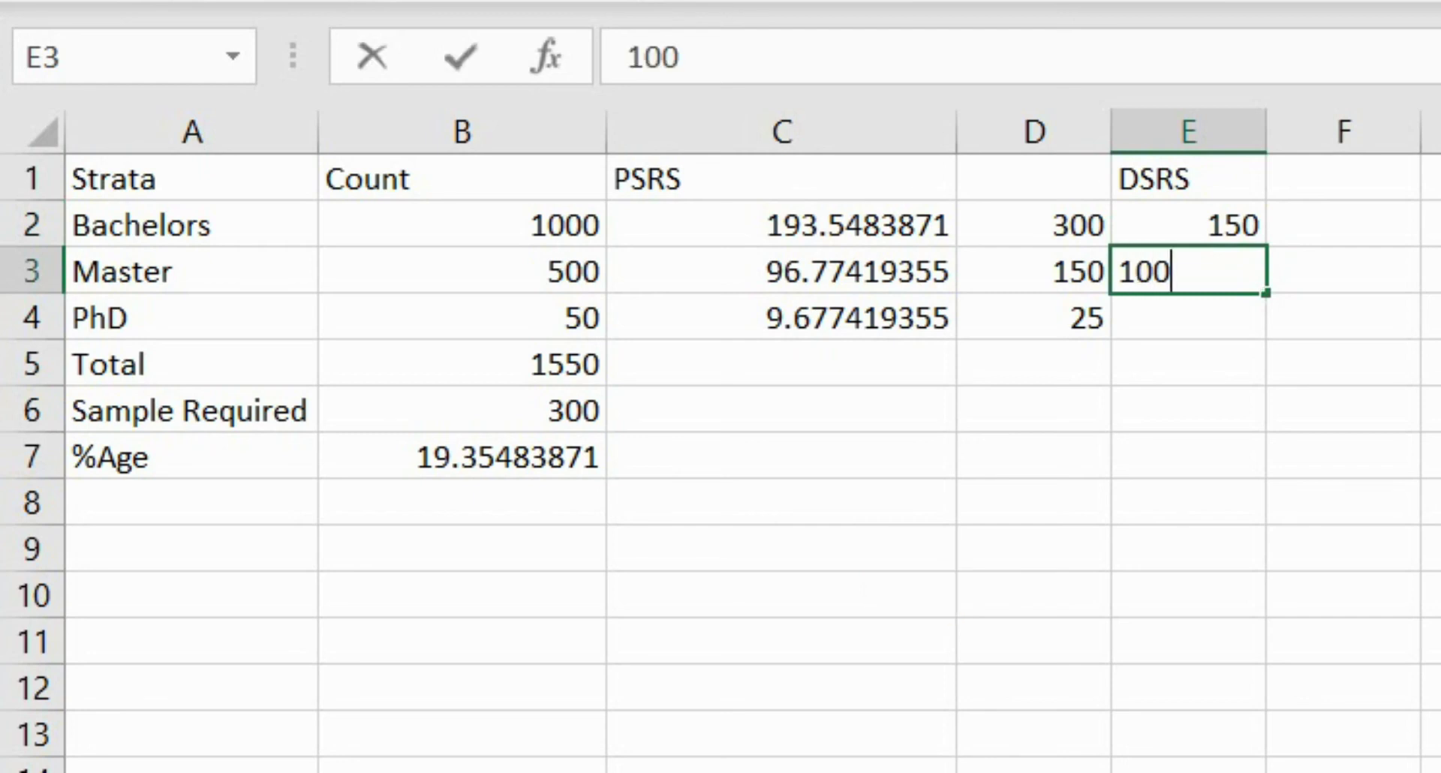
key(Return)
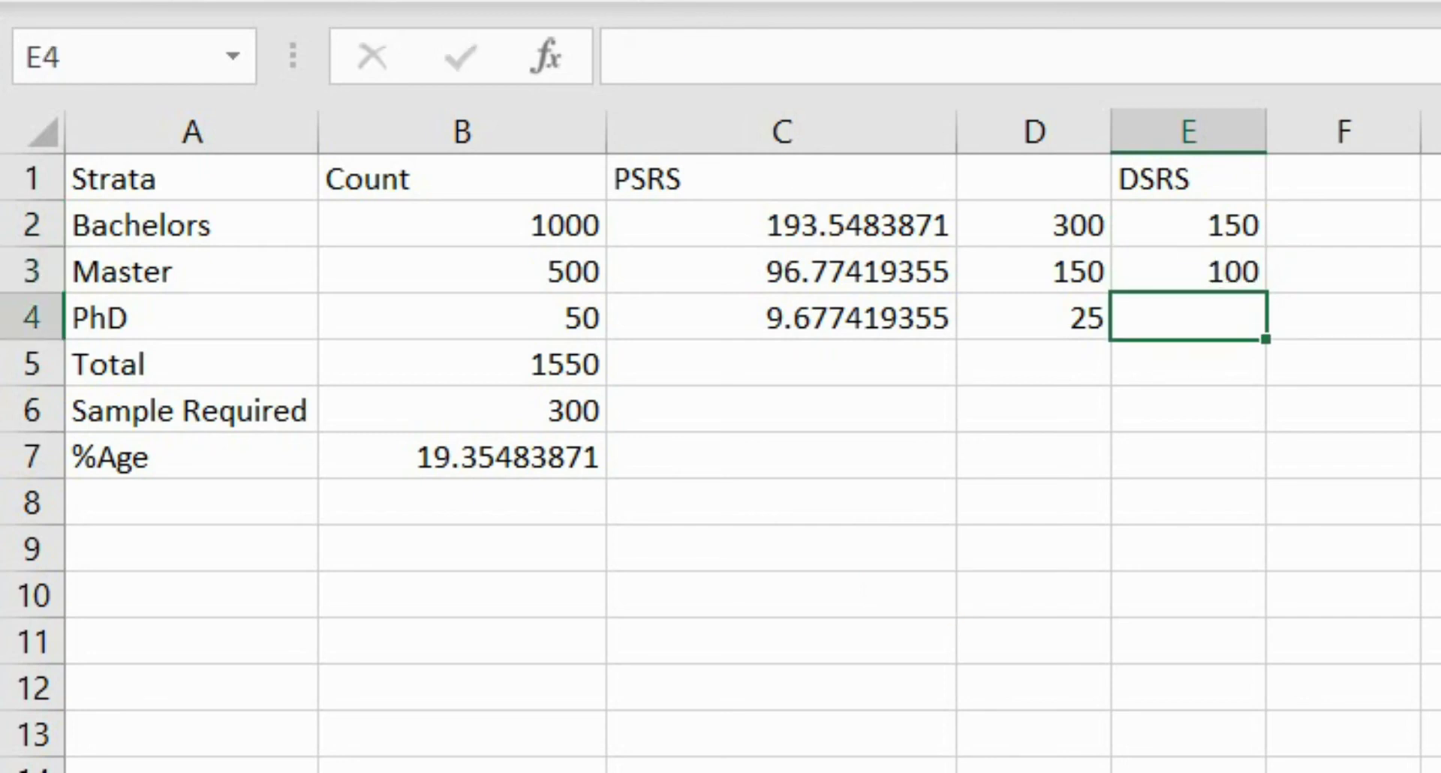
- Change the Bachelors DSRS size to 175 and enter 25 for PhD in E4
key(Up)
key(Up)
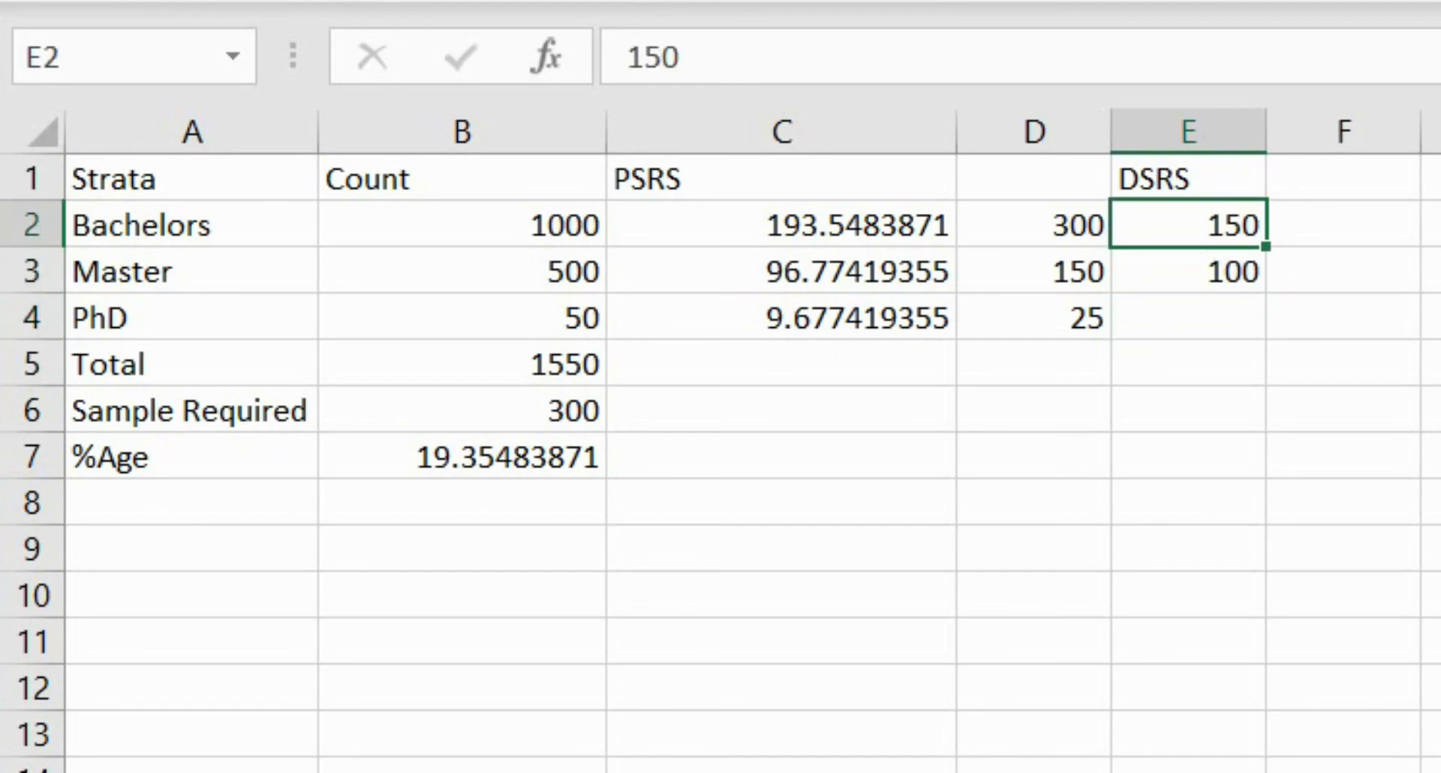
key(Return)
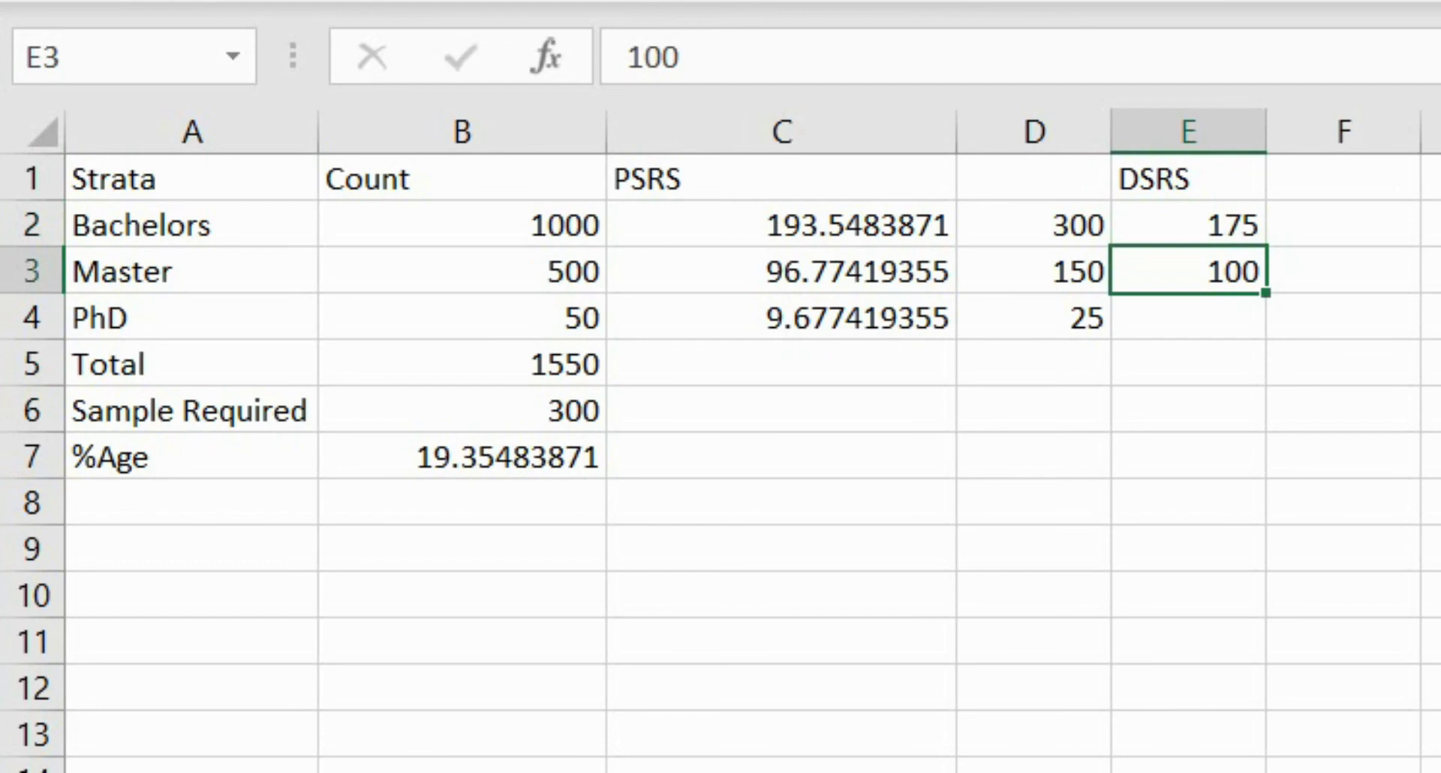
key(Return)
text(25)
key(Return)
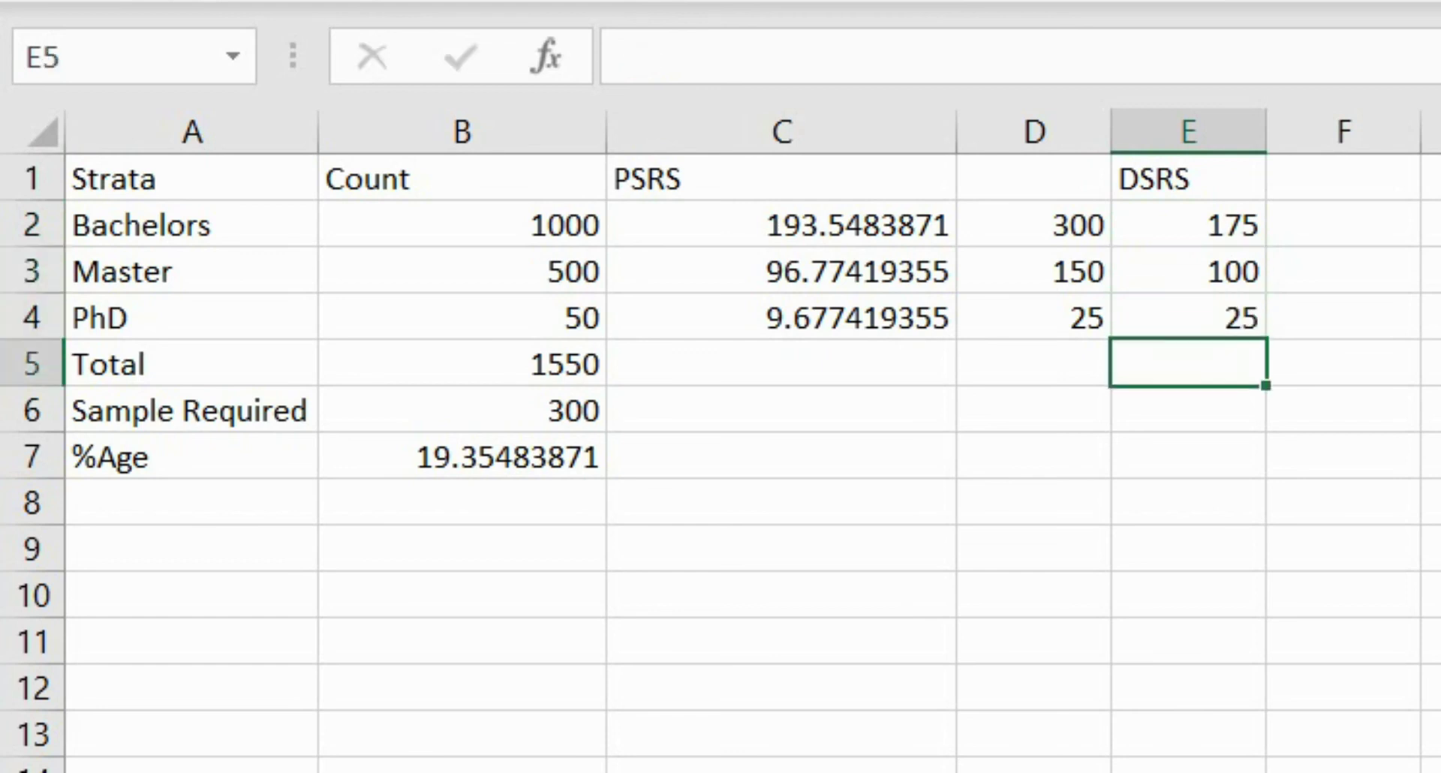
- Review the DSRS values against the PSRS formulas and the Bachelors count of 1000
click(1117, 309)
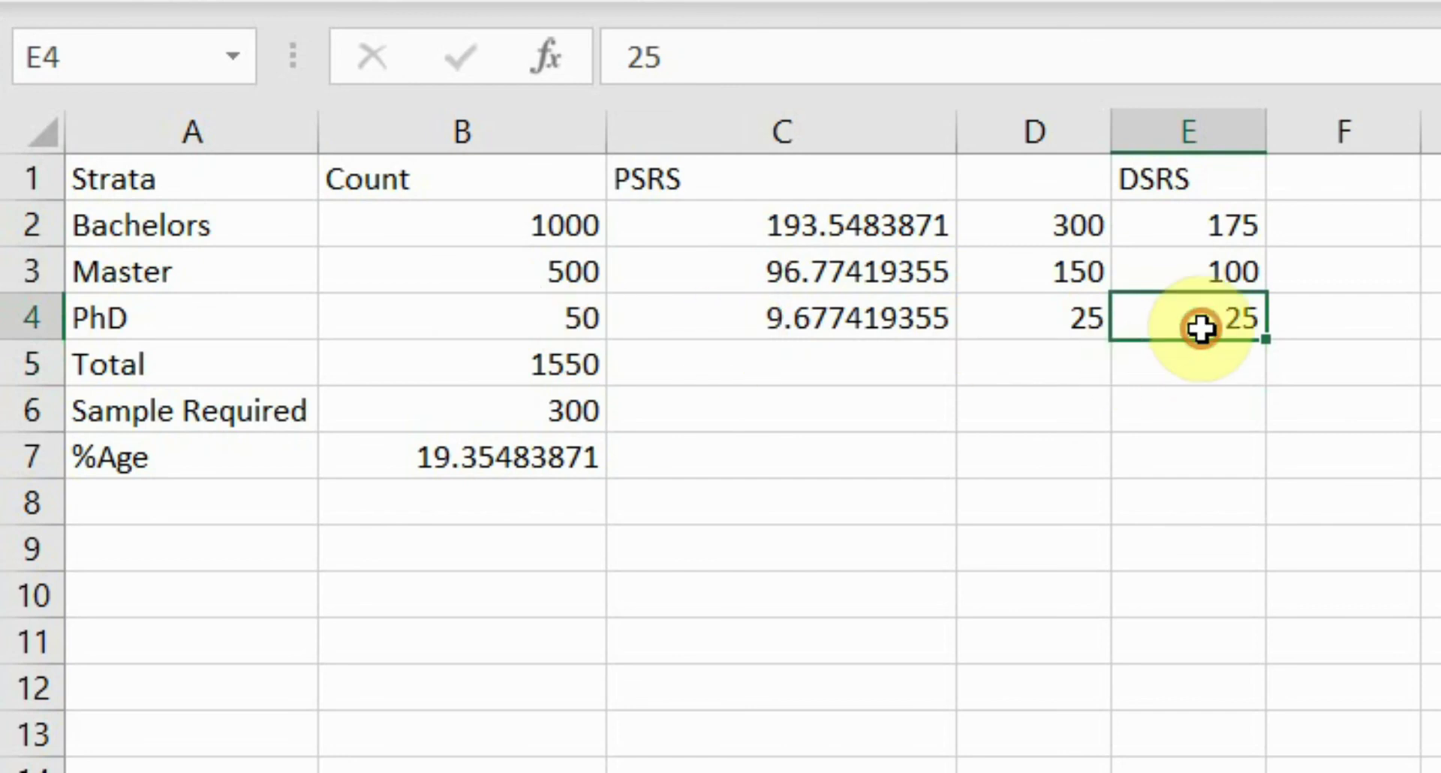
click(1201, 354)
click(1043, 306)
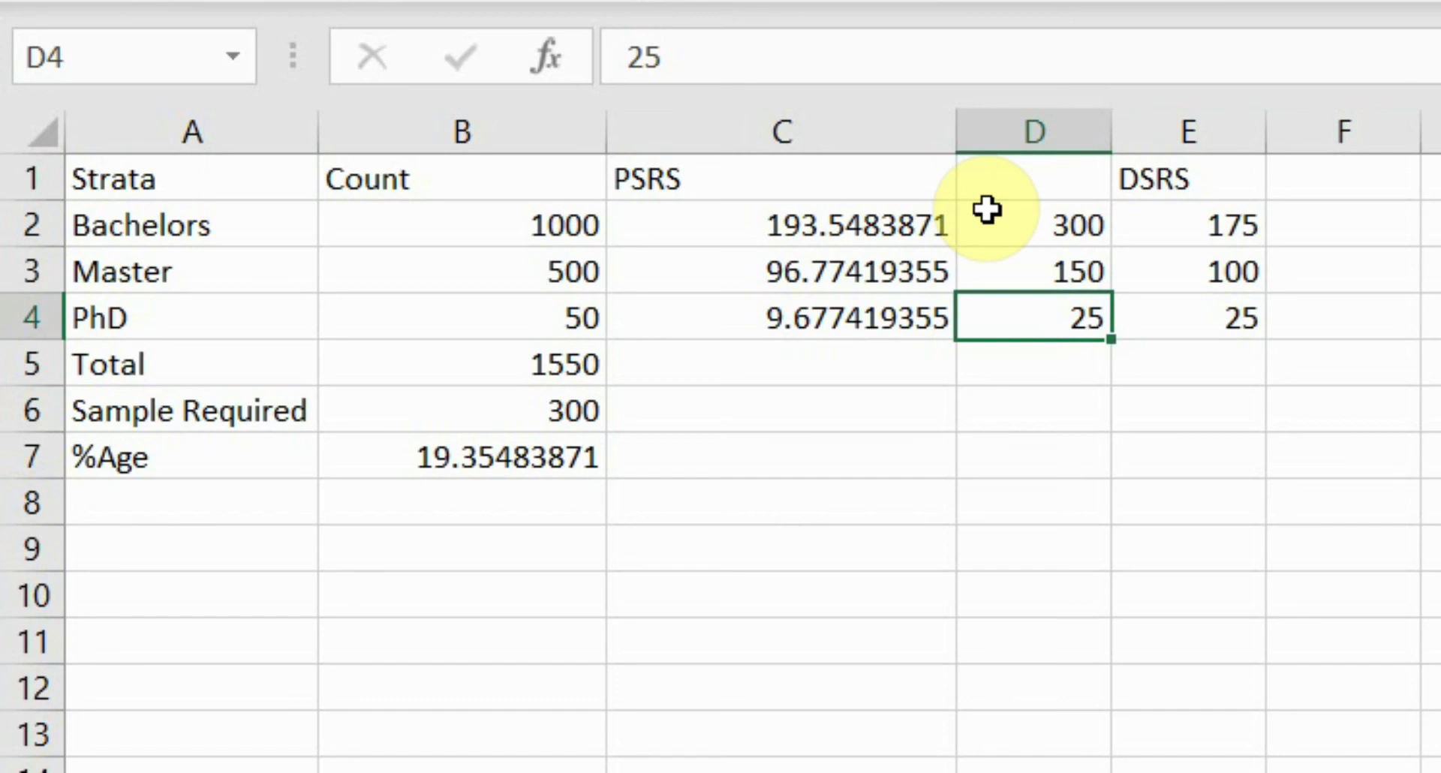
click(933, 233)
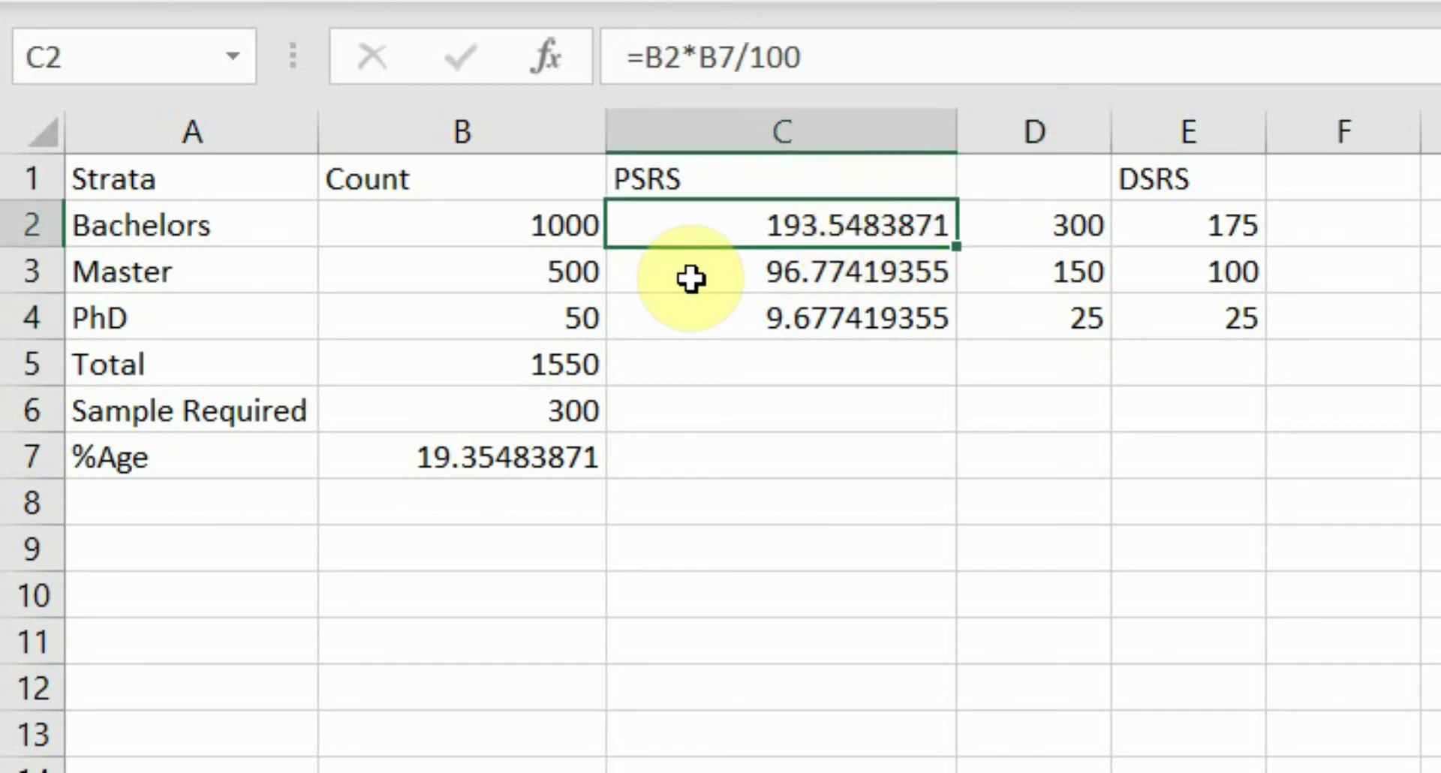
click(281, 219)
click(593, 235)
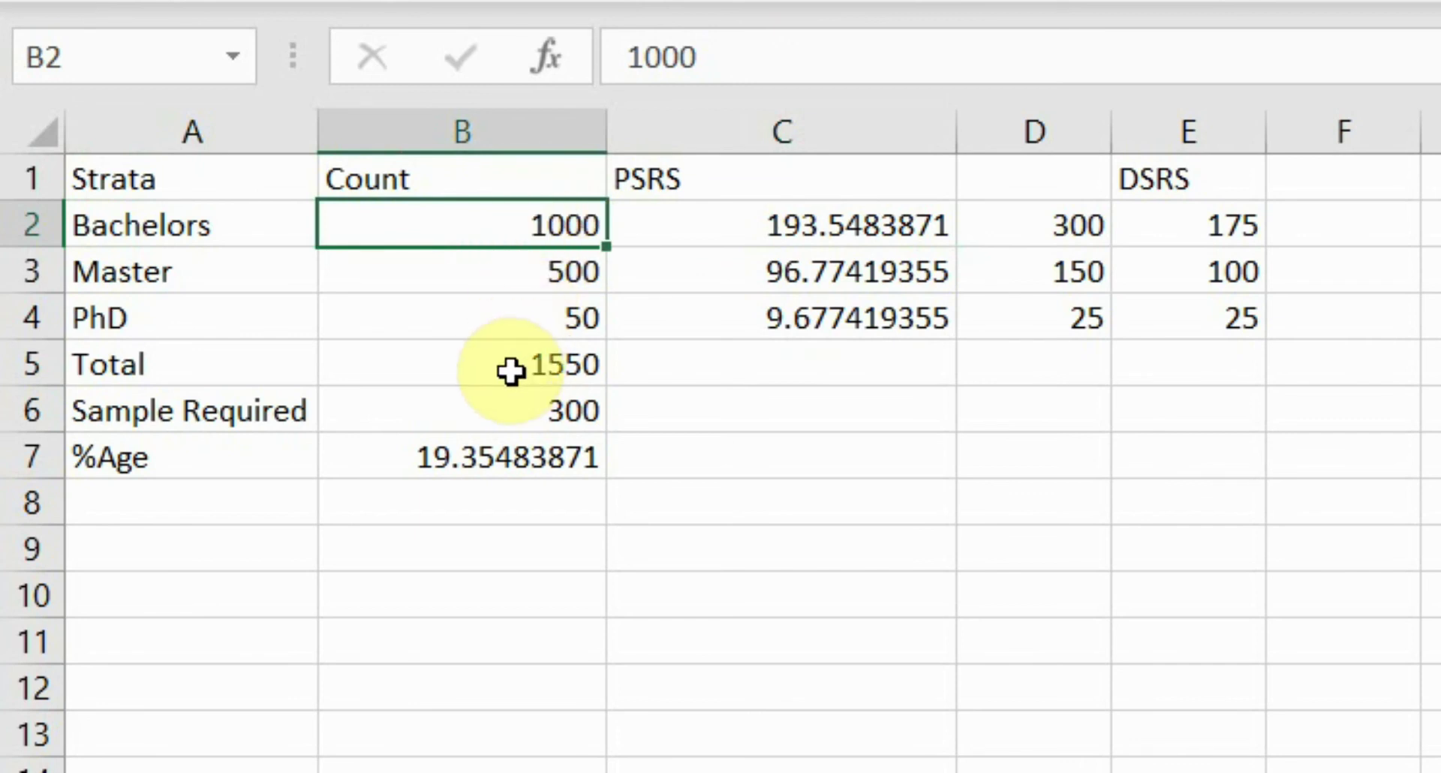
- Go over the Bachelors, Master and PhD strata names in the table
click(111, 235)
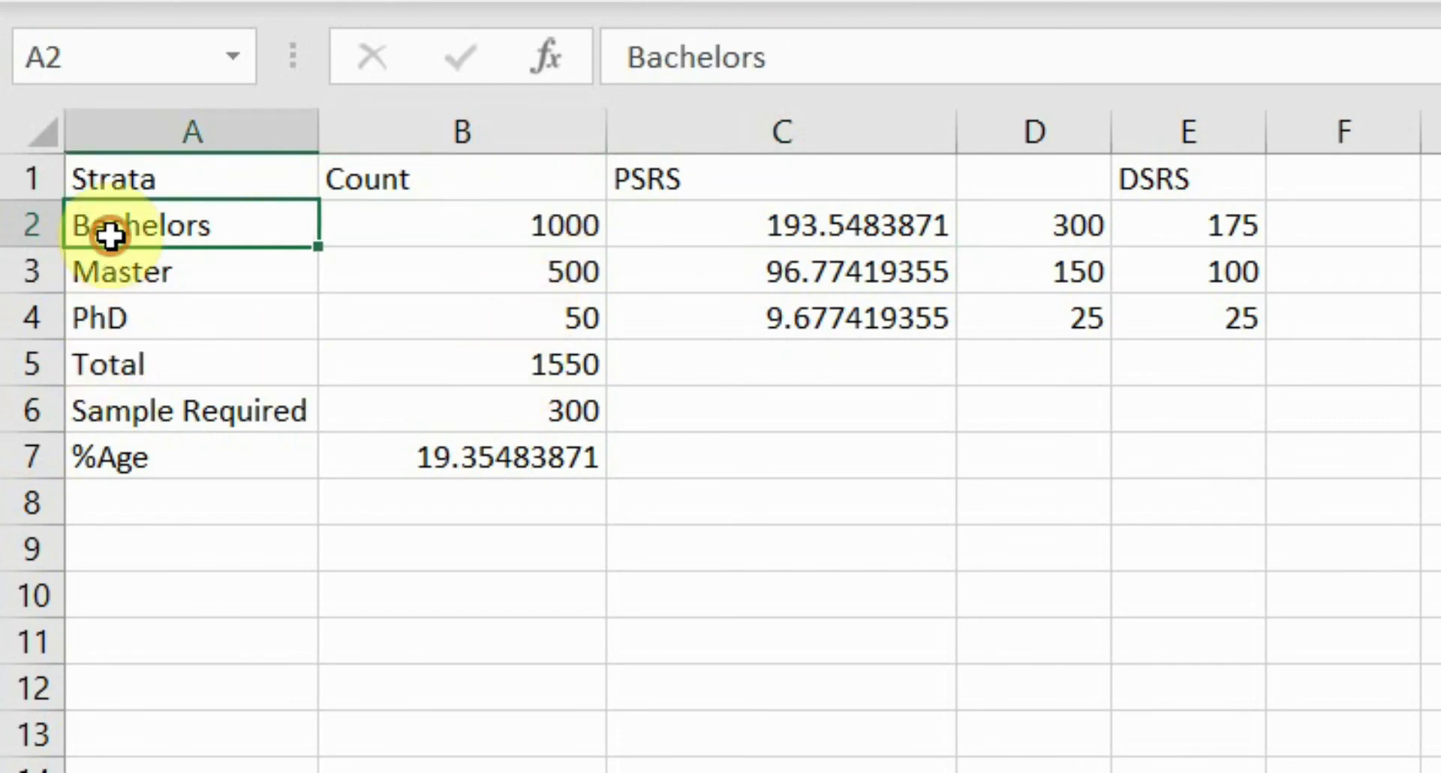
click(90, 286)
click(103, 319)
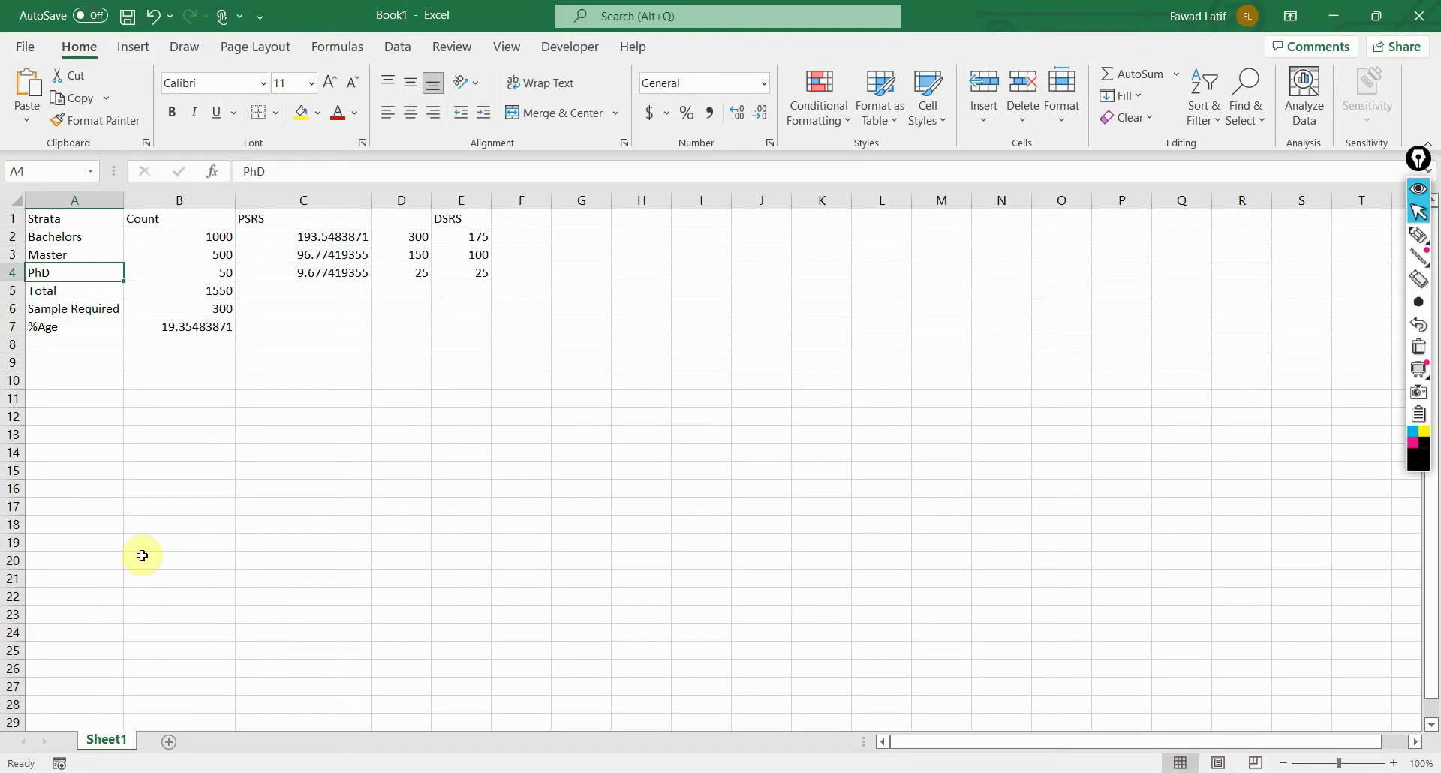
- Add worksheets Sheet2, Sheet3 and Sheet4, then return to Sheet1
click(168, 744)
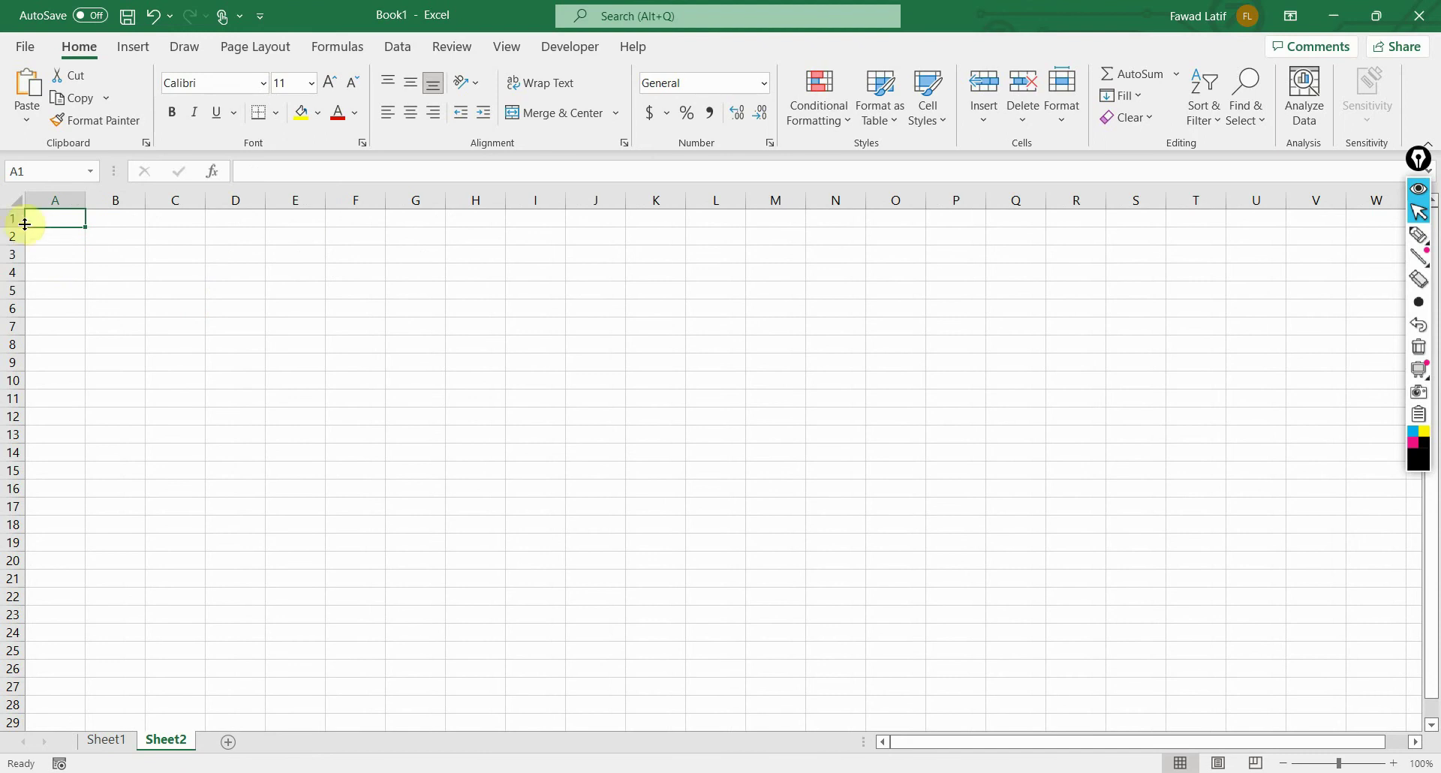
drag(22, 218, 156, 721)
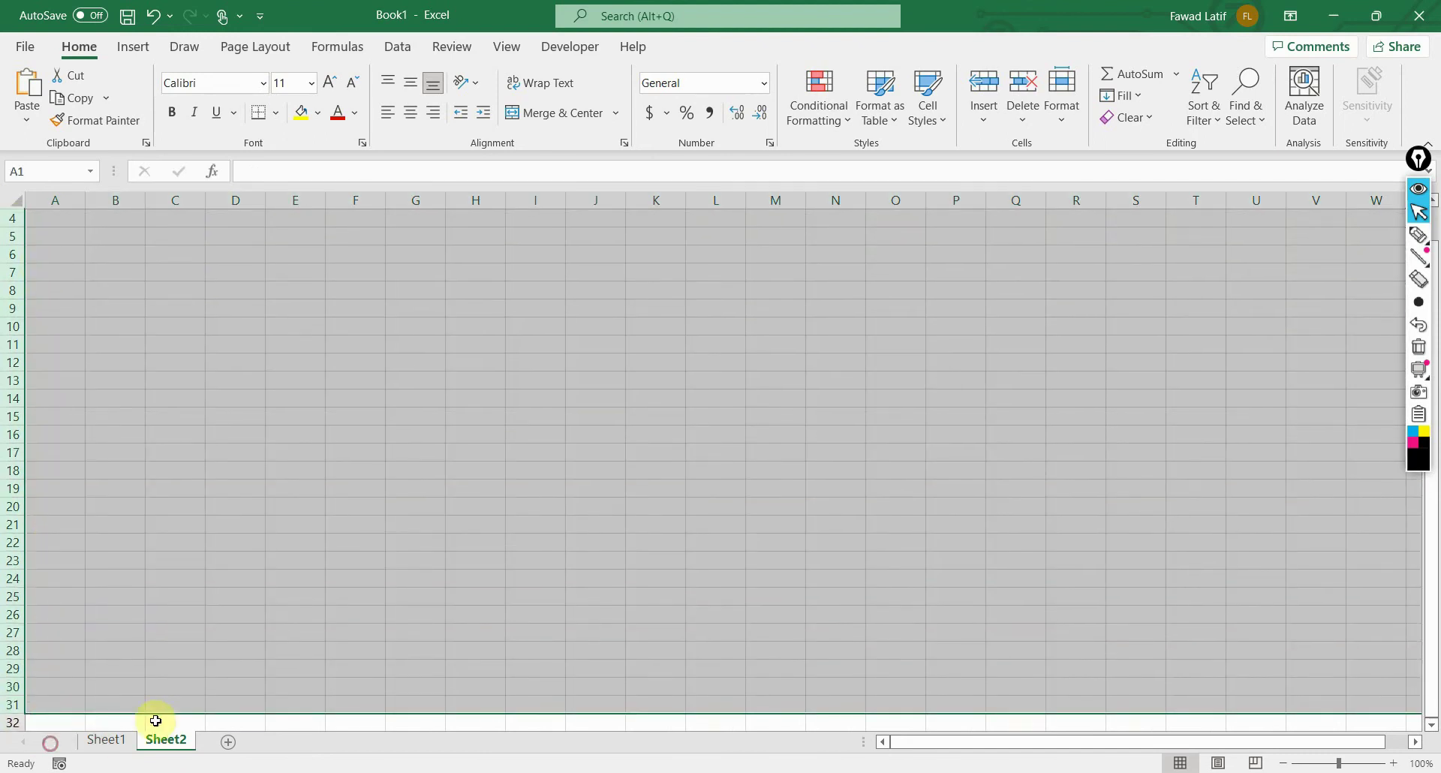
click(226, 744)
drag(9, 227, 201, 728)
click(328, 742)
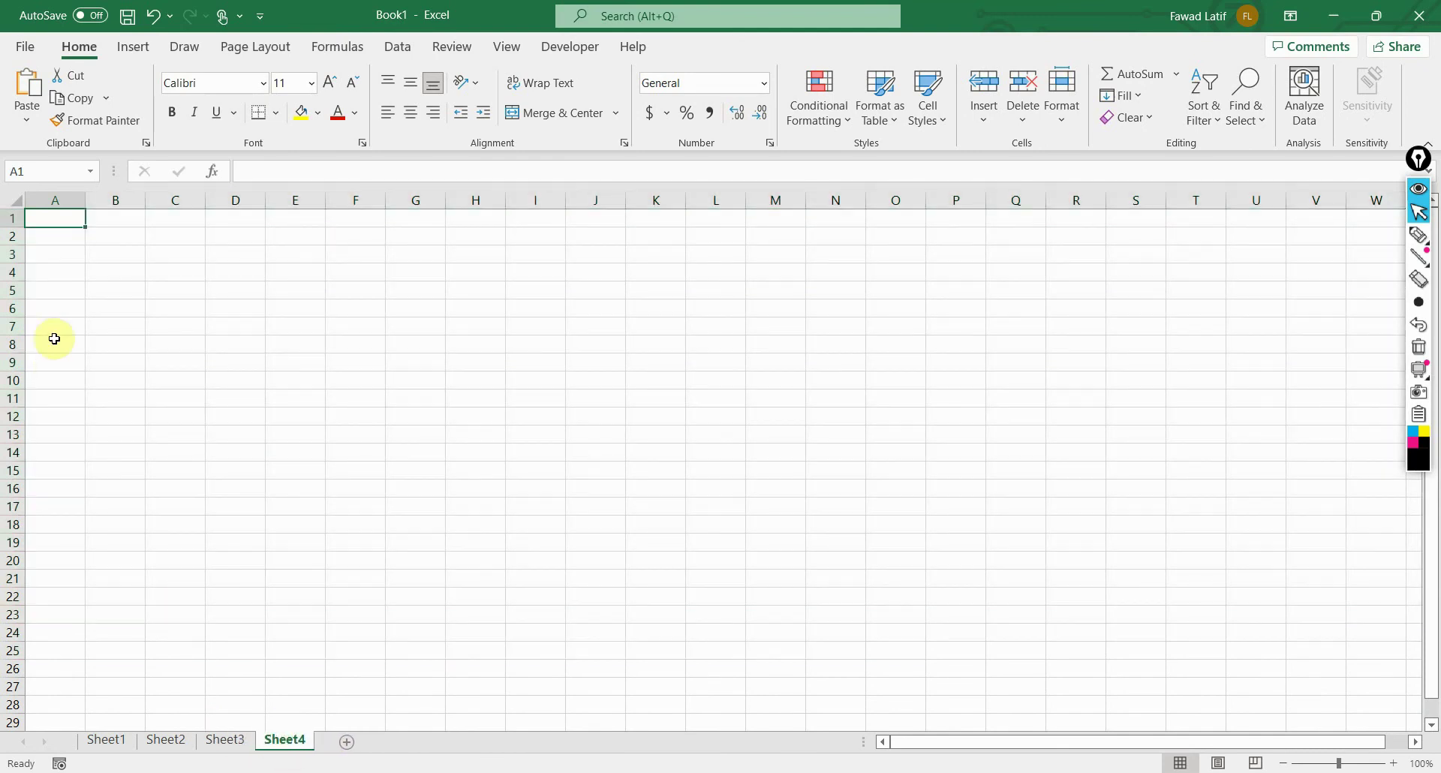
drag(12, 220, 41, 714)
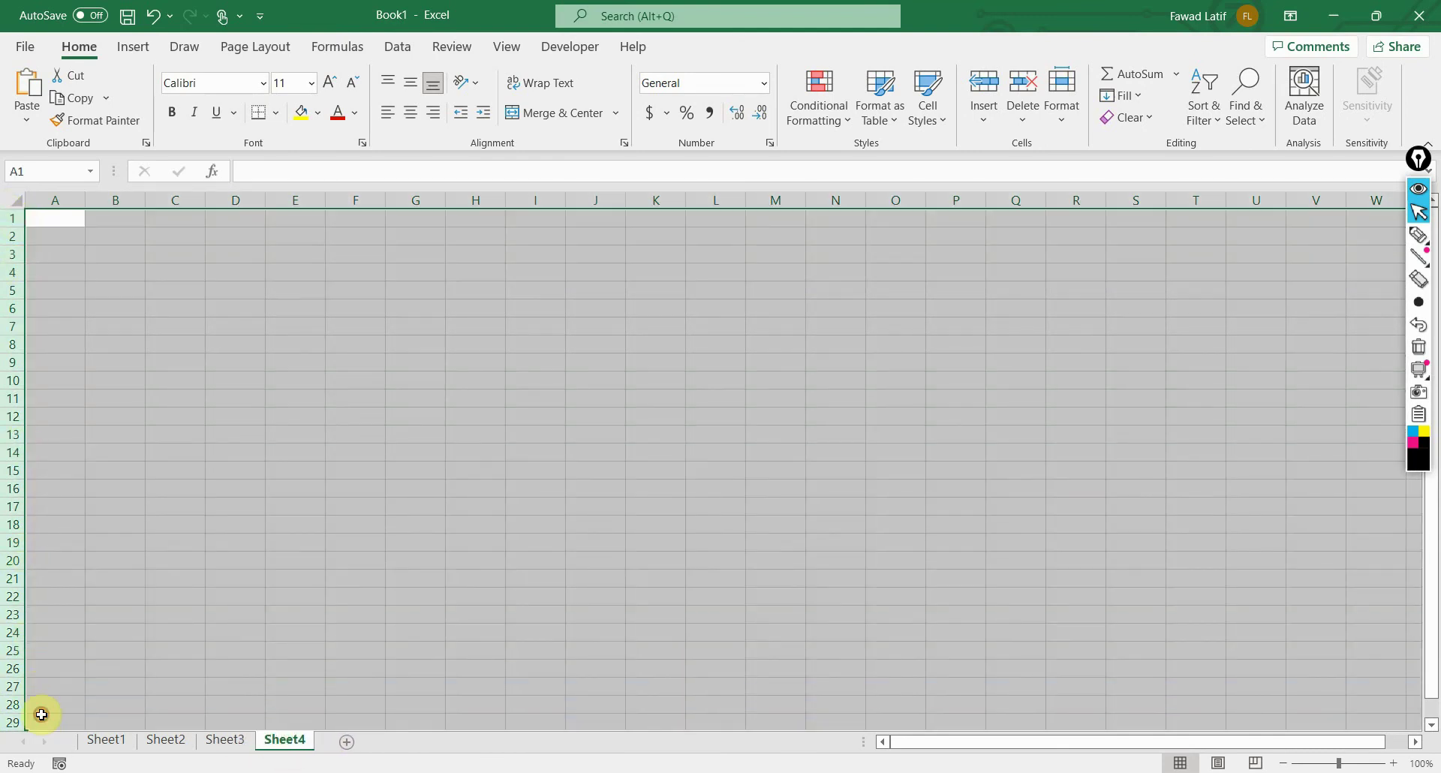
click(107, 740)
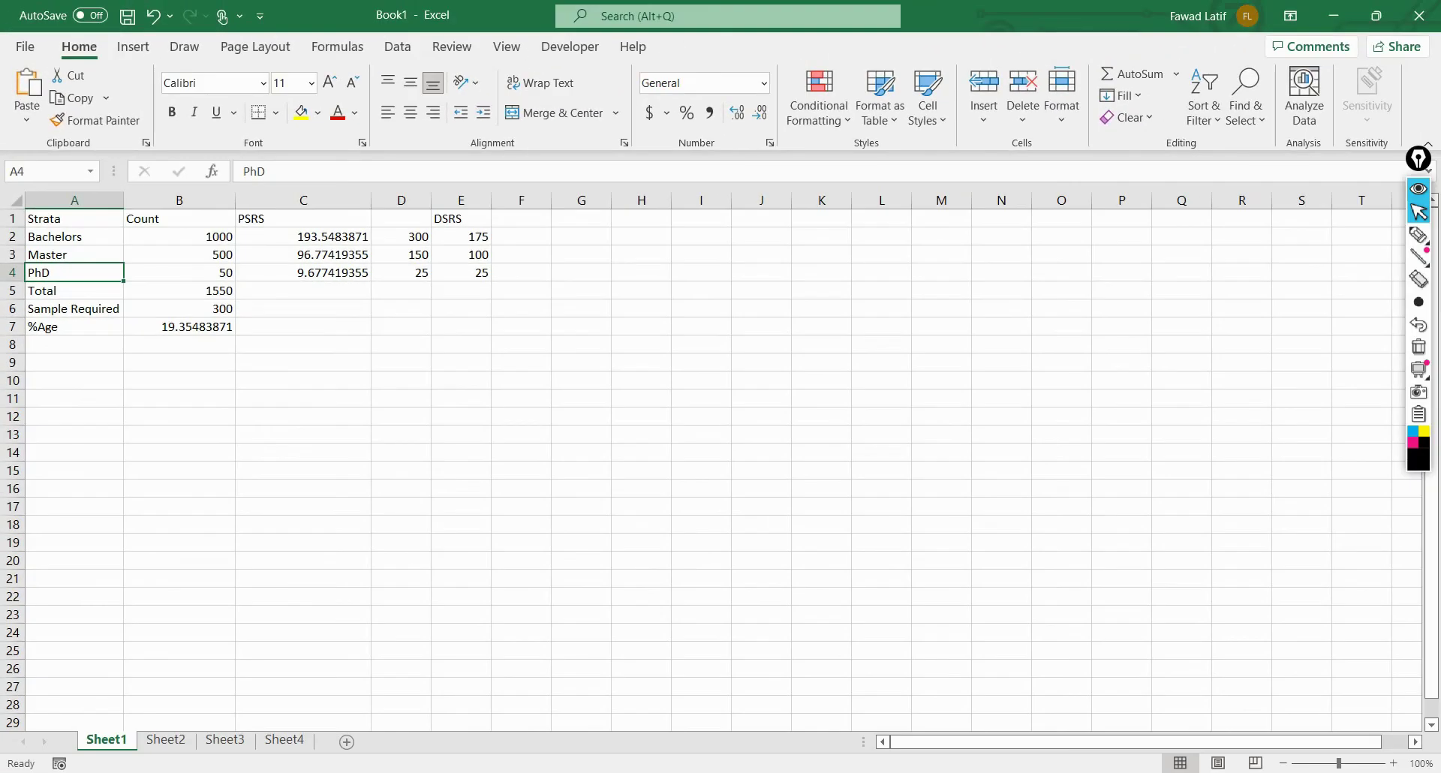
- Change Omni Calculator's How many value from 600 to 300
key(alt+Tab)
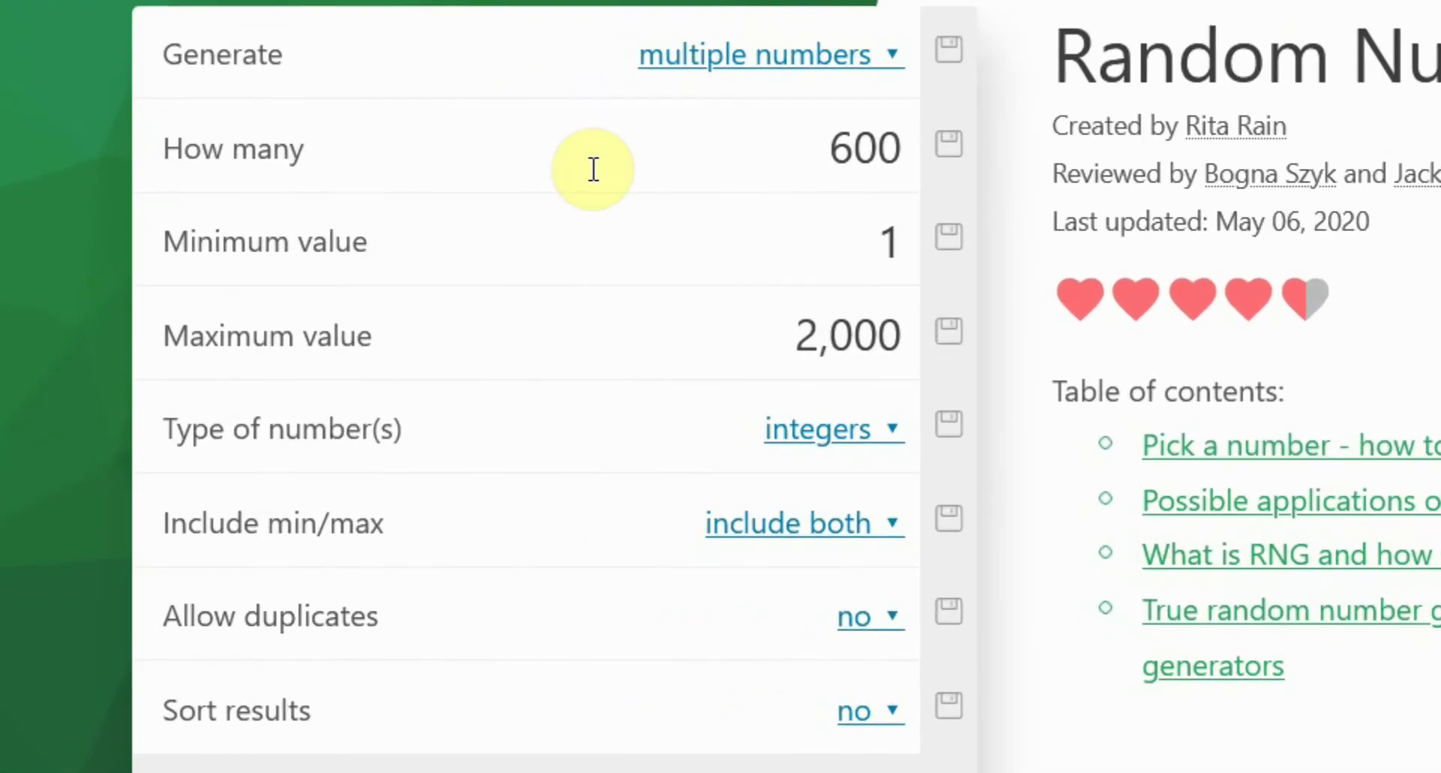
drag(766, 153, 886, 143)
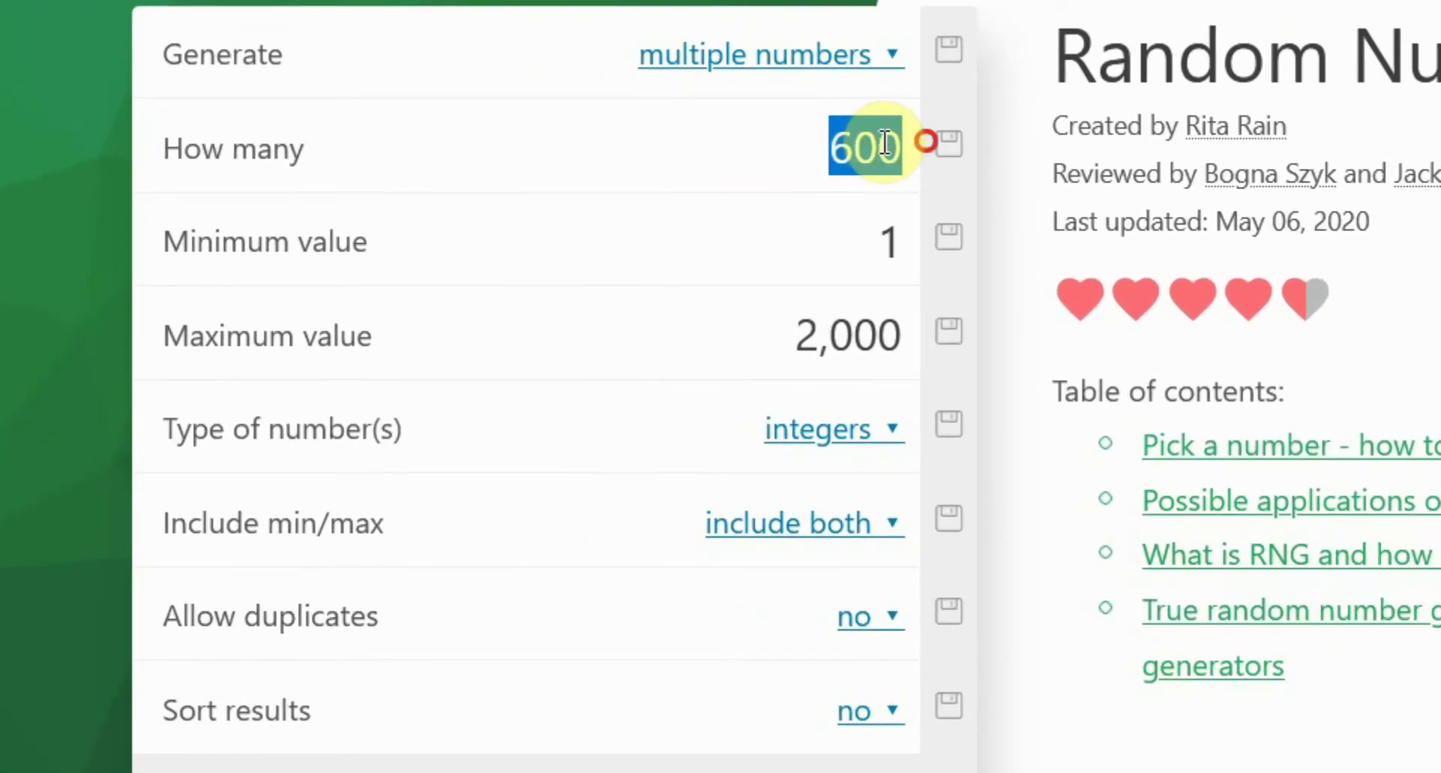
text(300)
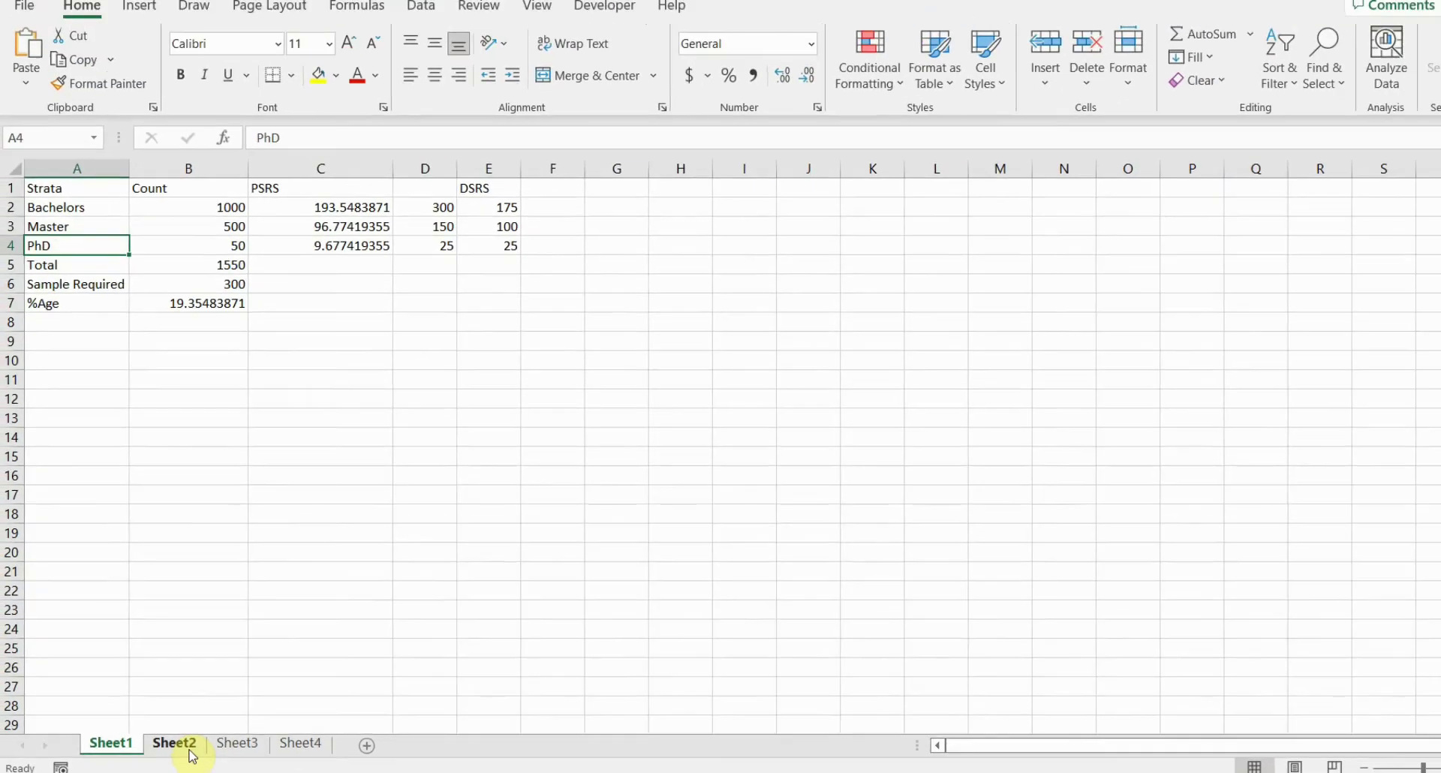
click(180, 744)
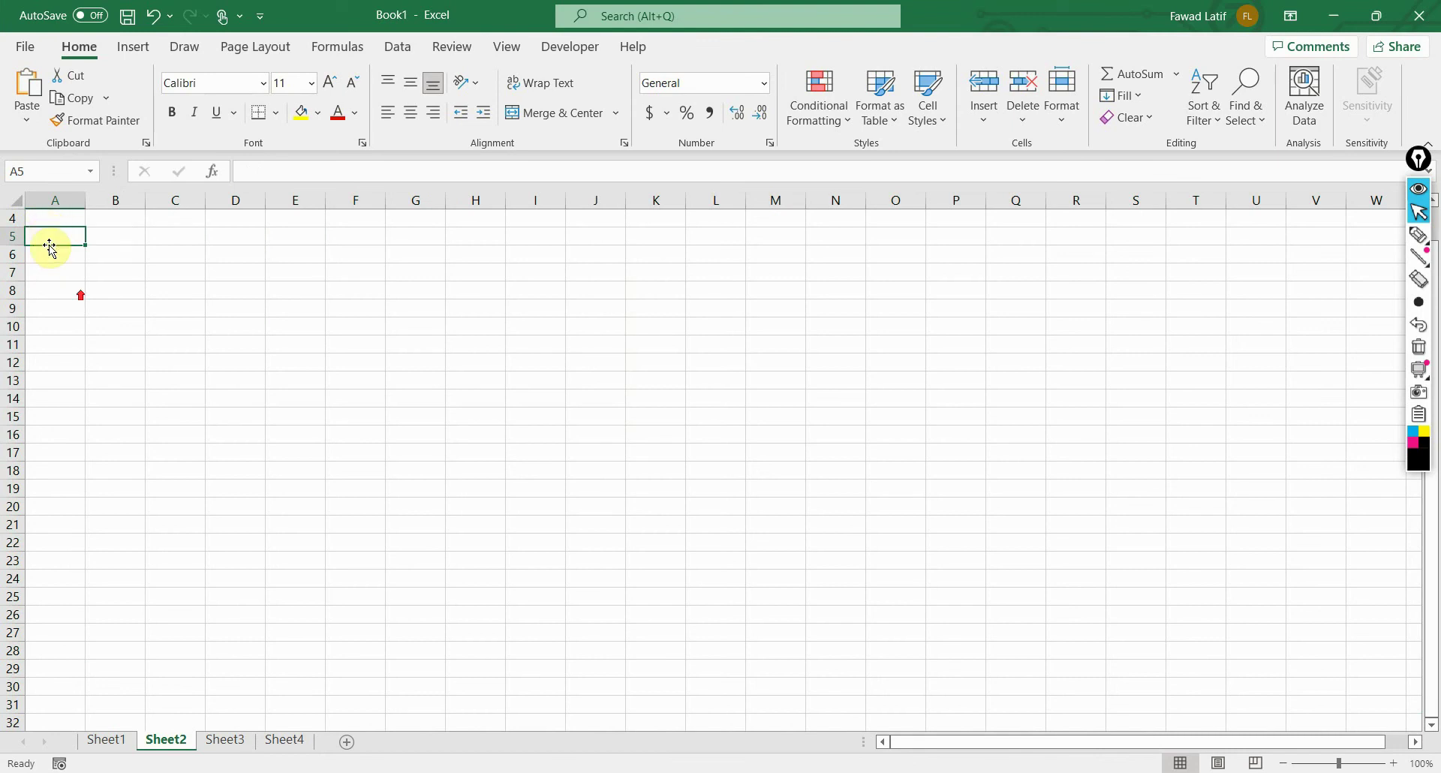
click(74, 292)
drag(15, 216, 117, 661)
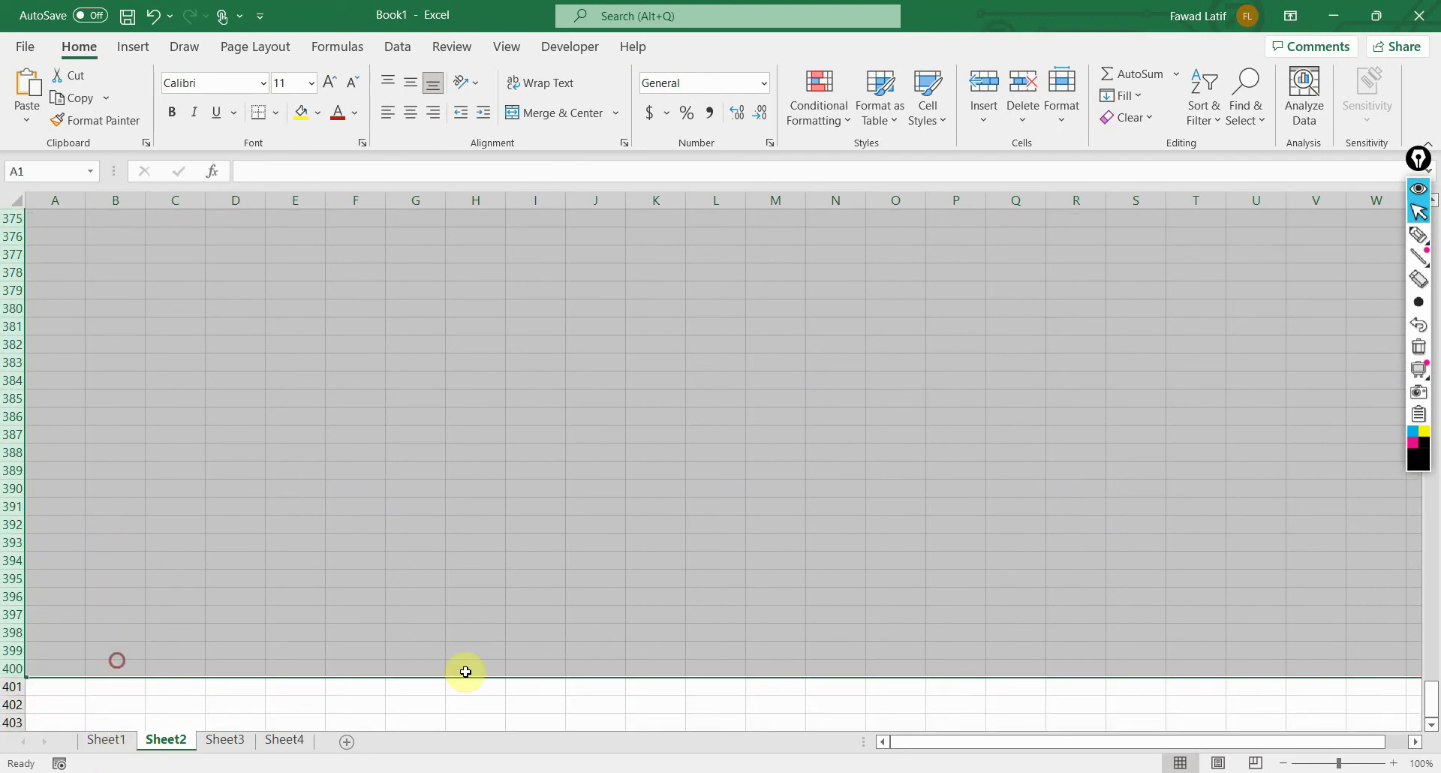
click(105, 740)
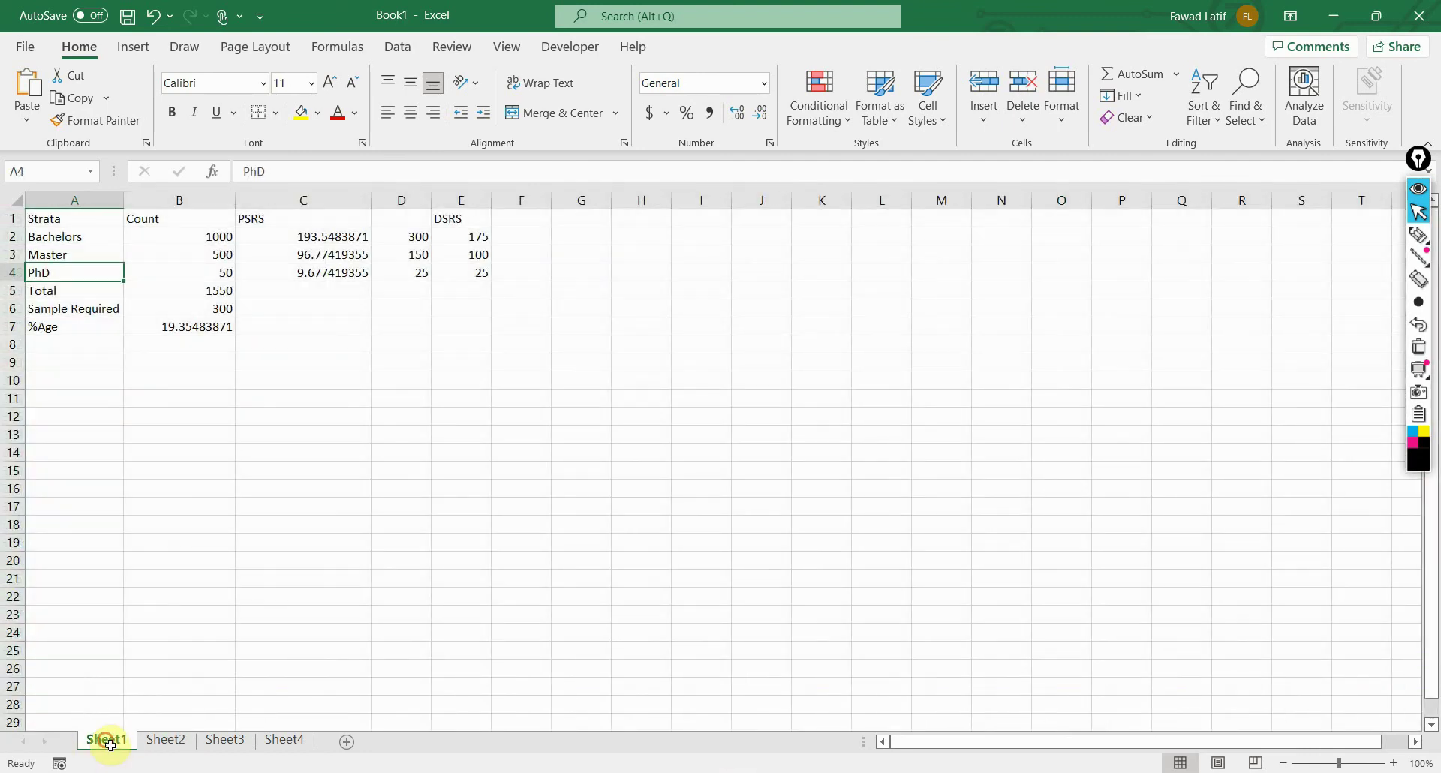
- Switch to the Excel workbook and show Sheet2
key(alt+Tab)
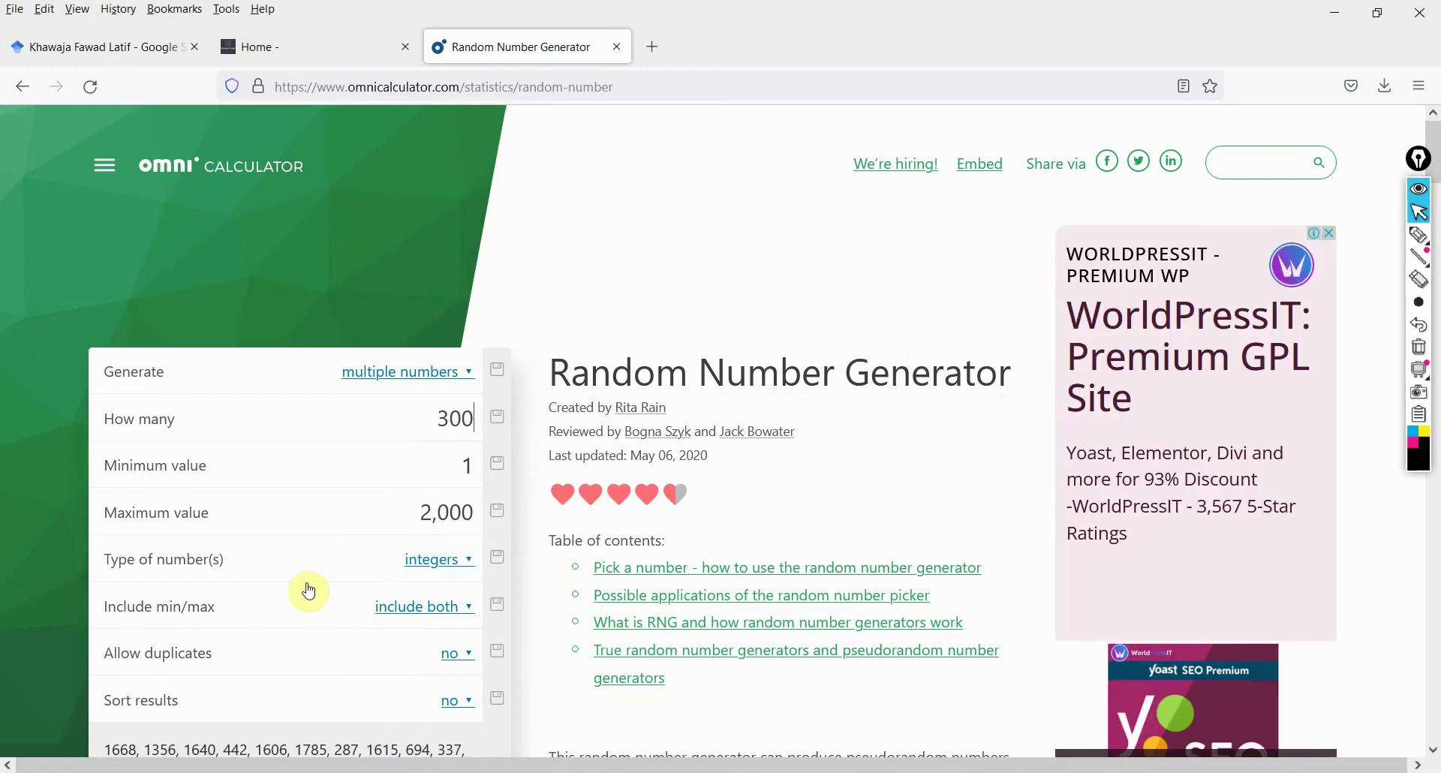
key(alt+Tab)
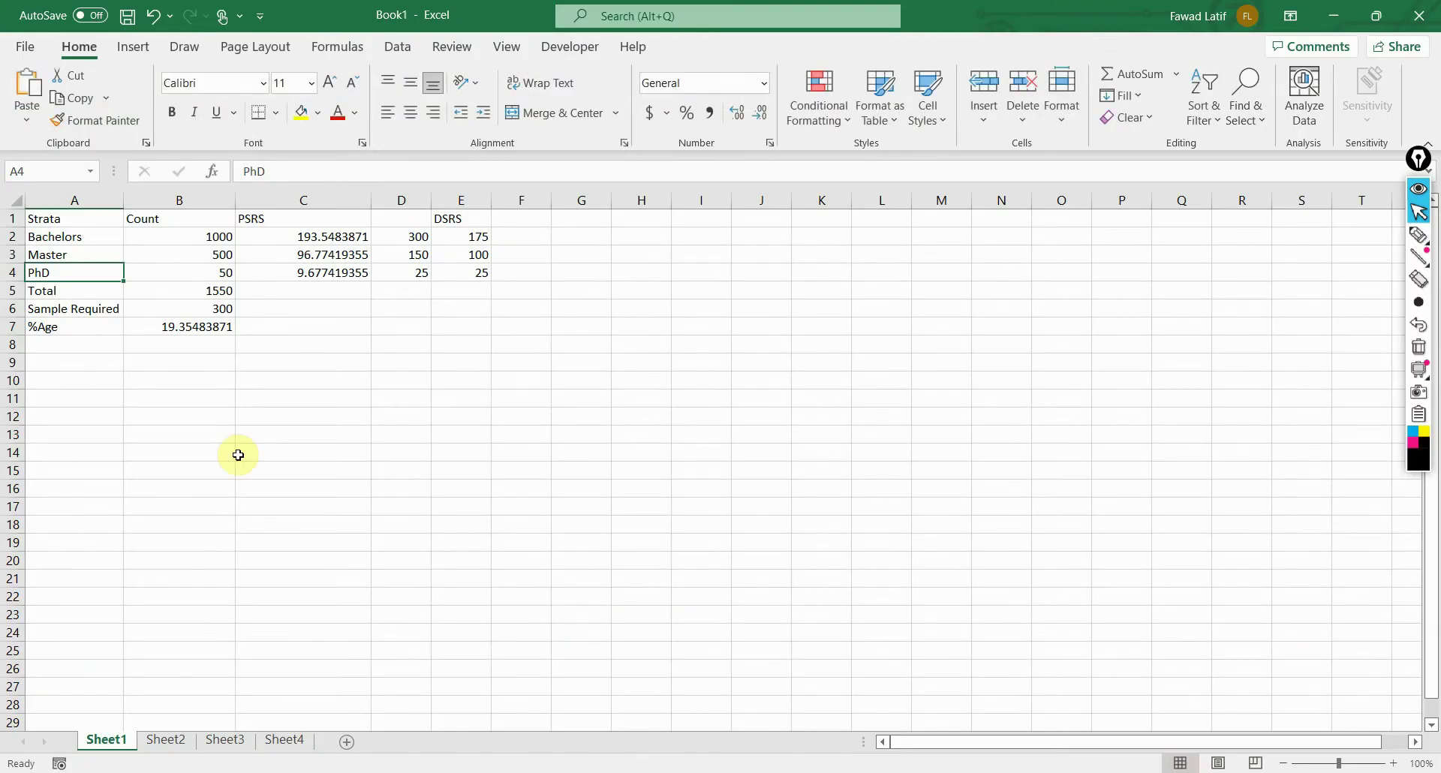
click(165, 740)
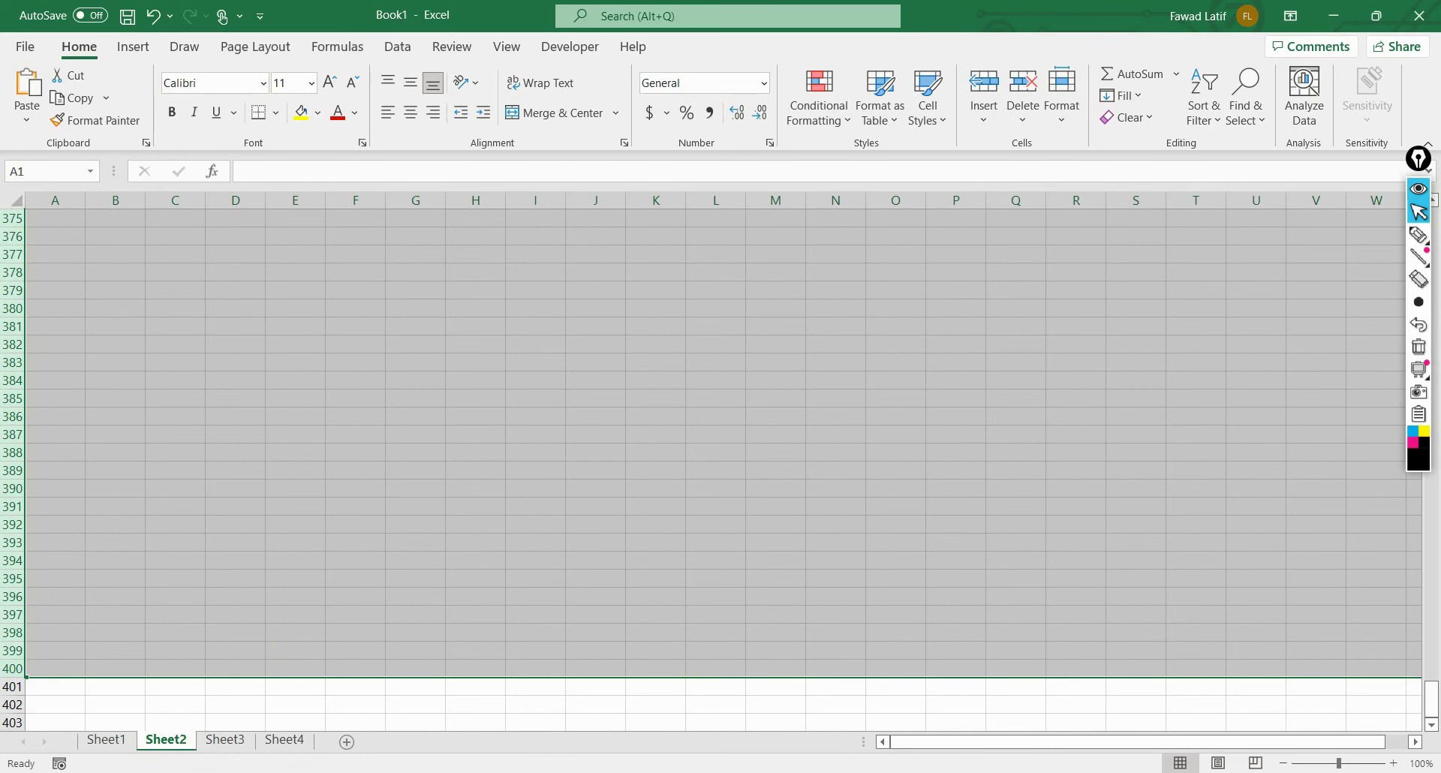
- Lower the generator's Maximum value to 1000 and browse the regenerated 300 numbers
key(alt+Tab)
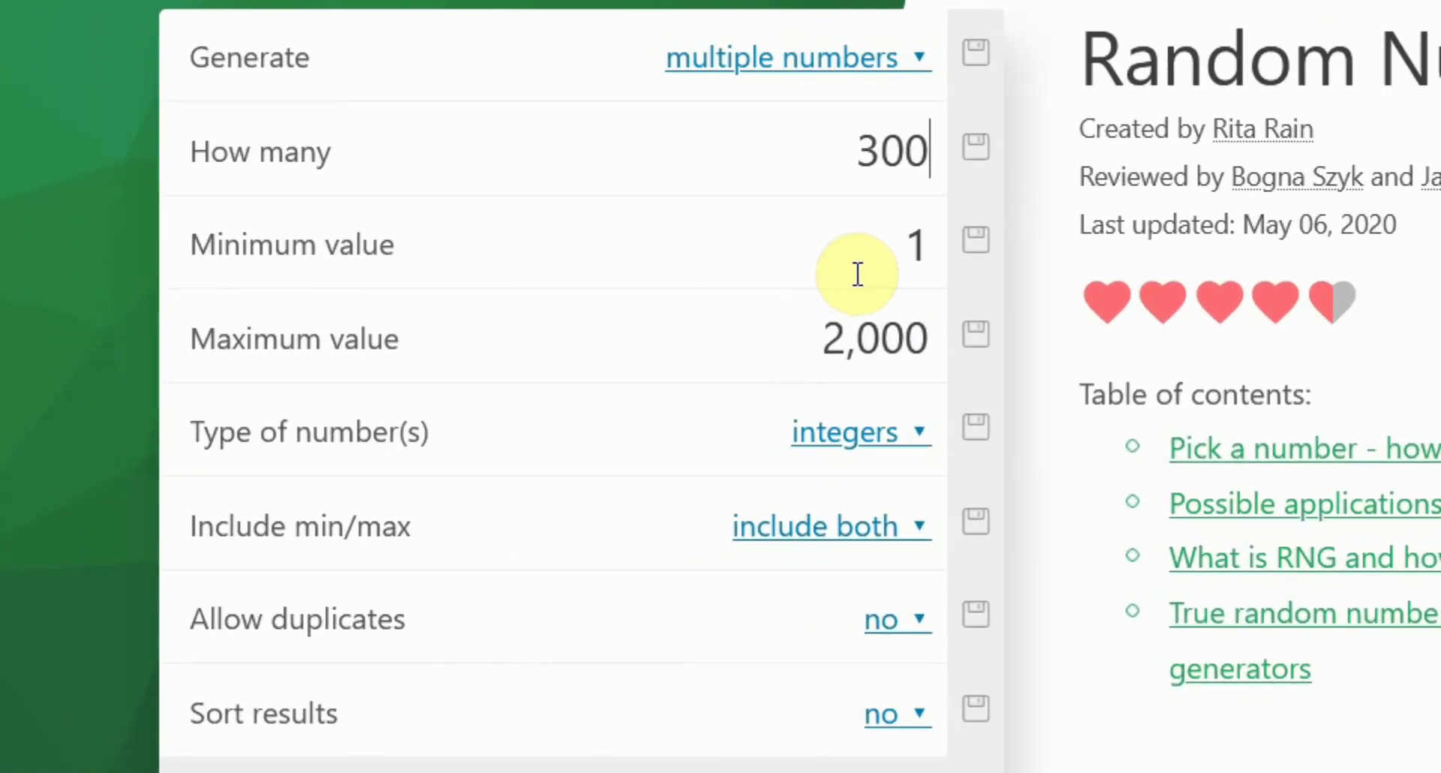
click(788, 336)
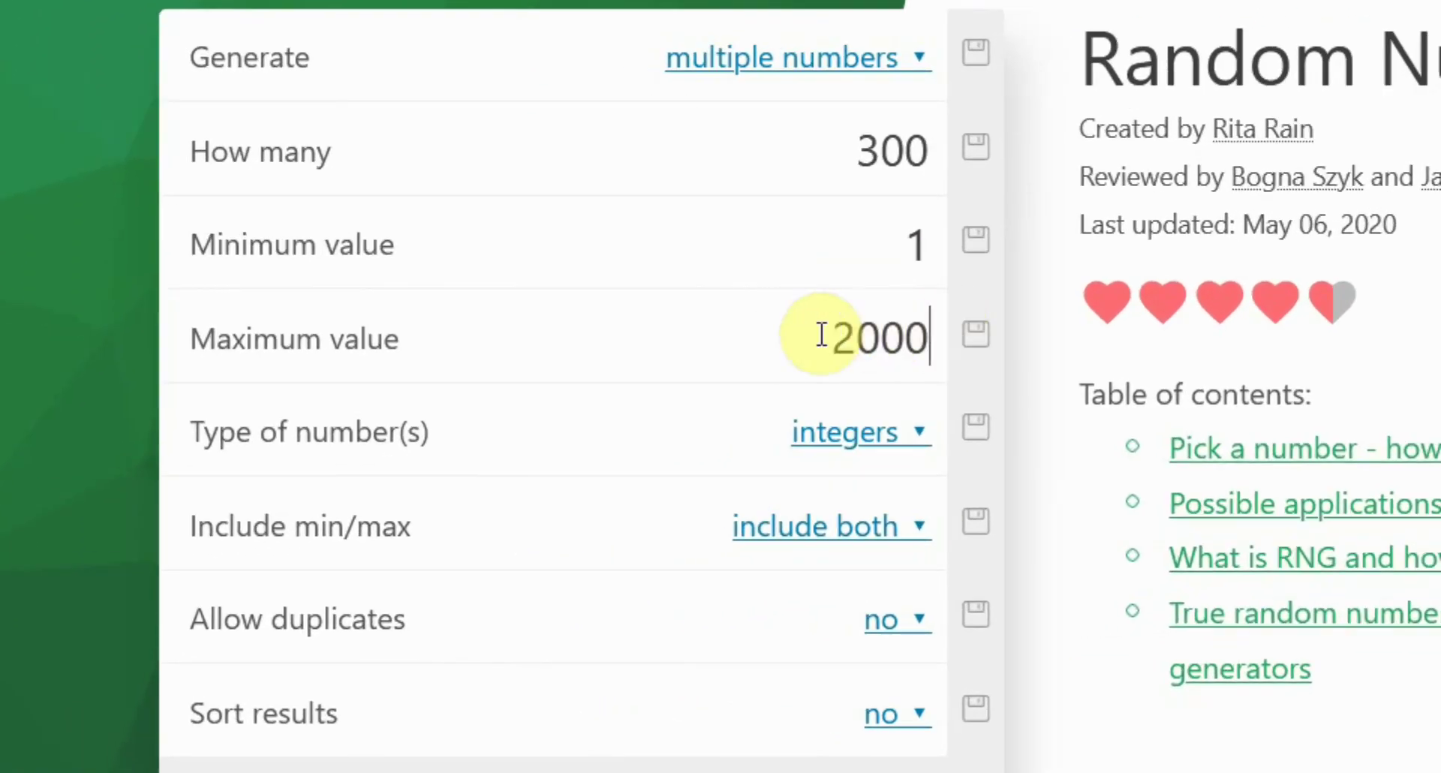
text(1)
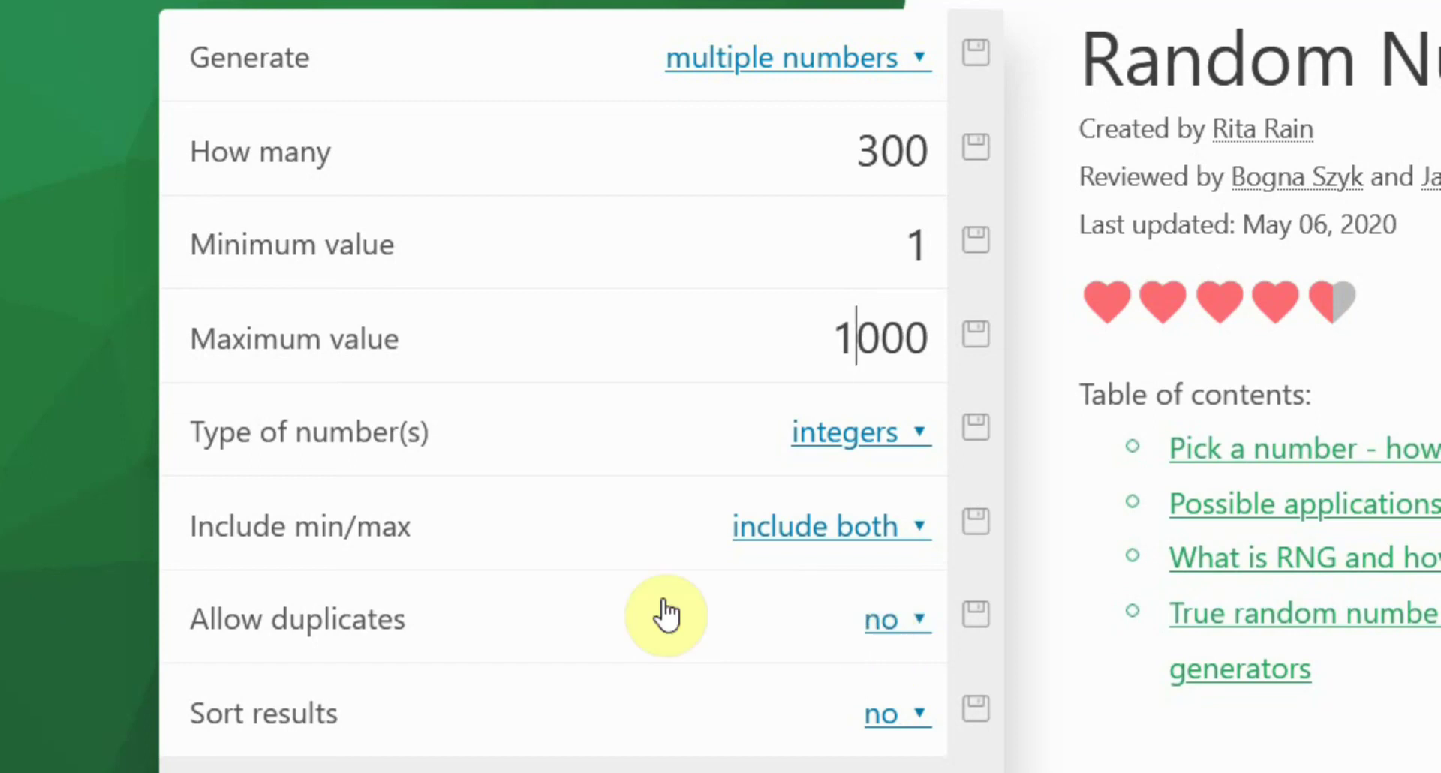
scroll(679, 593, down, 3)
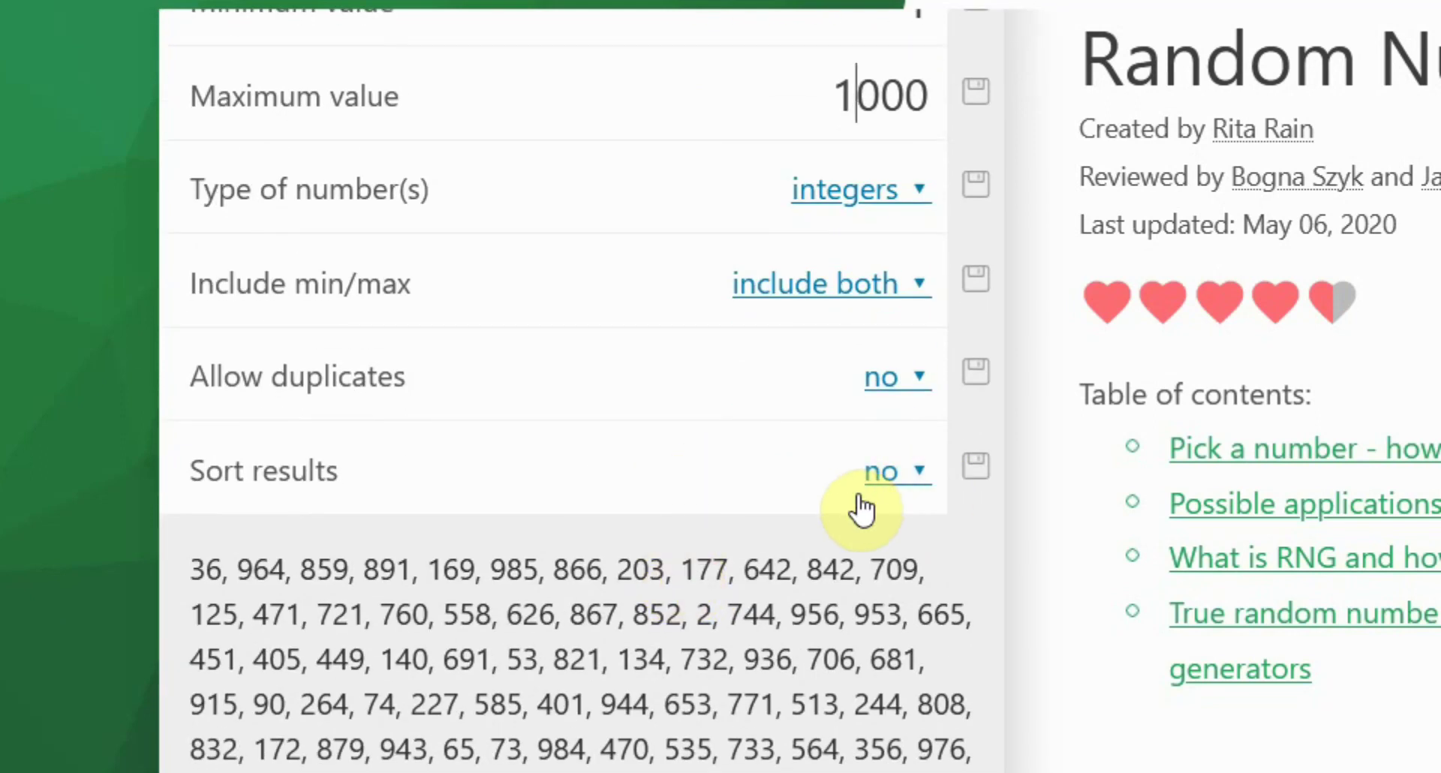
scroll(818, 390, up, 2)
scroll(845, 259, down, 8)
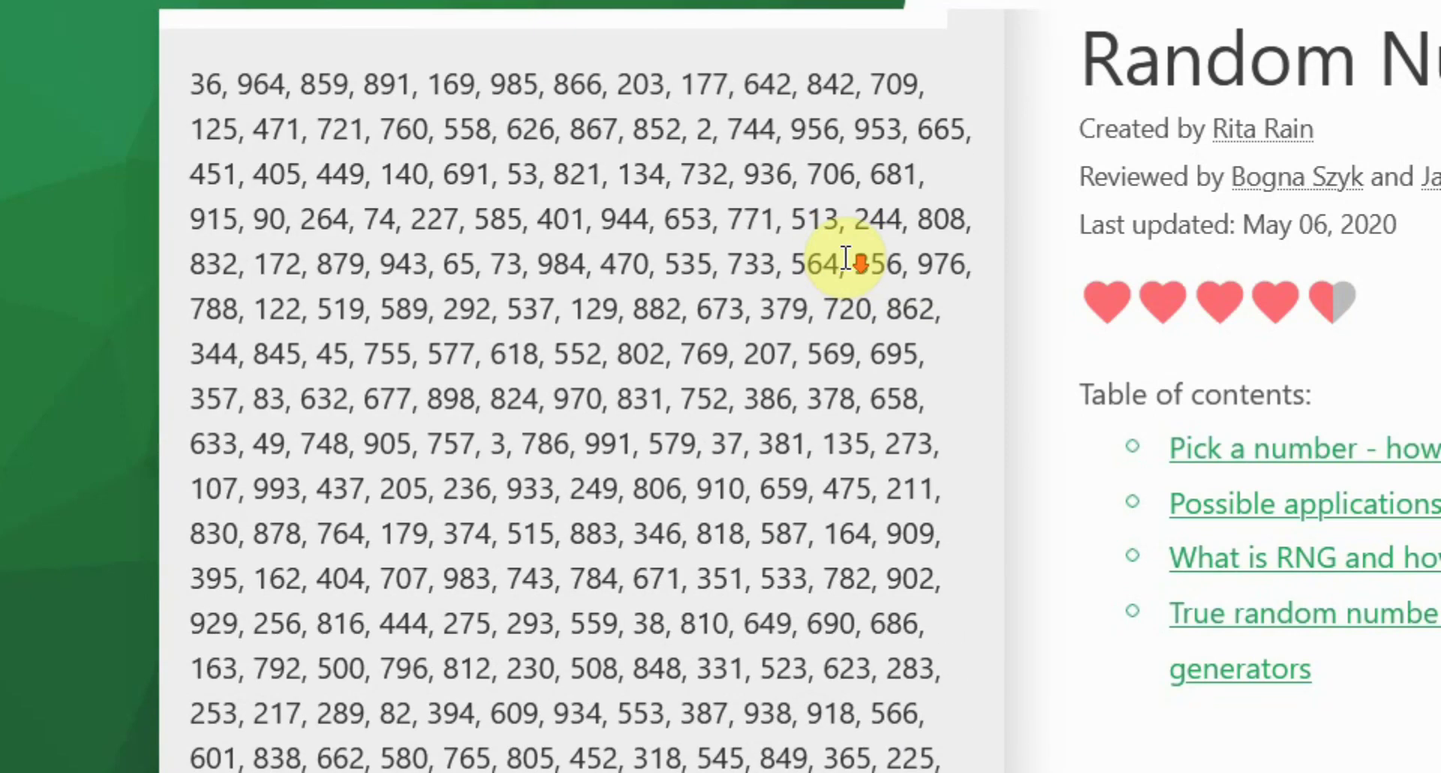
scroll(818, 315, down, 7)
scroll(788, 270, up, 12)
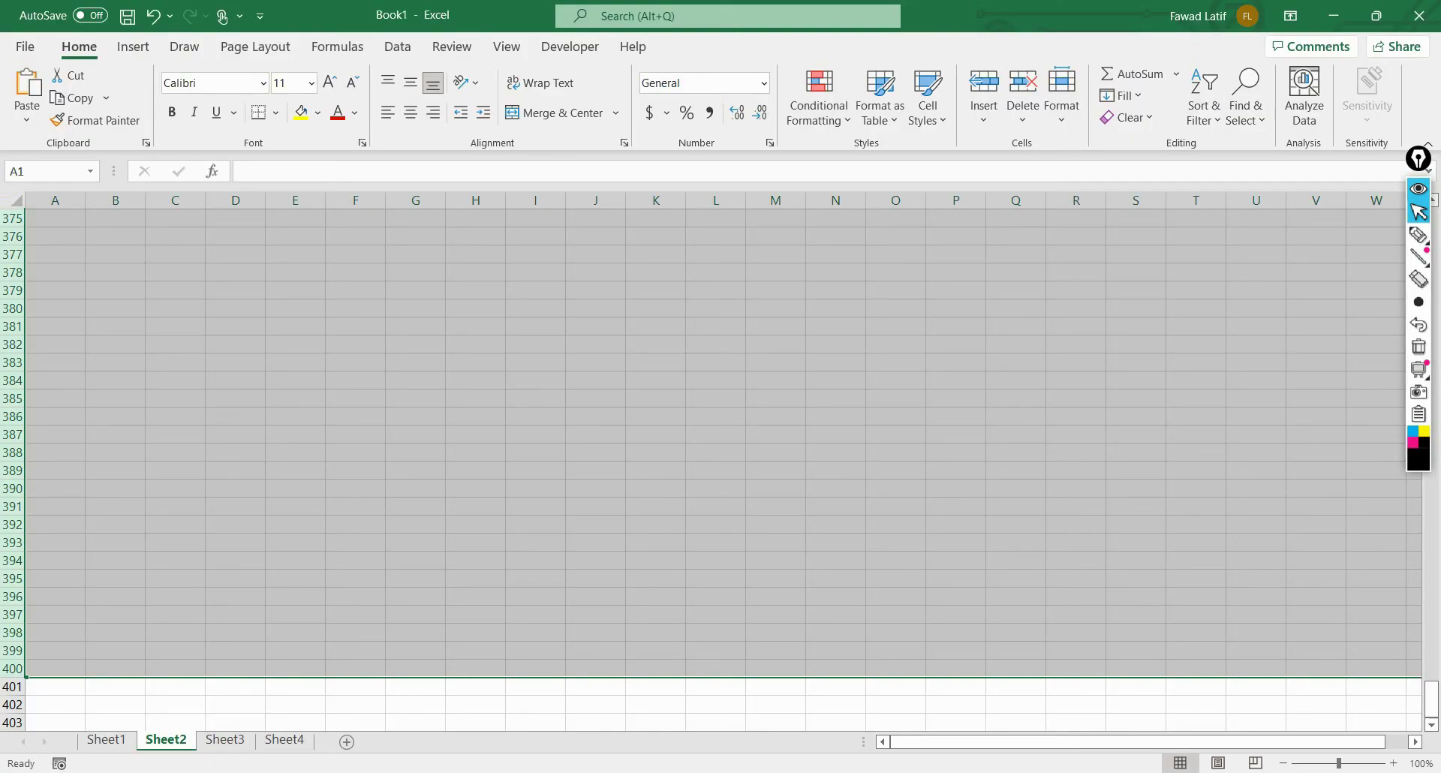
- Enter the test letters a, s, c, d, f in cells A36 through E36 of Sheet2
scroll(156, 352, up, 20)
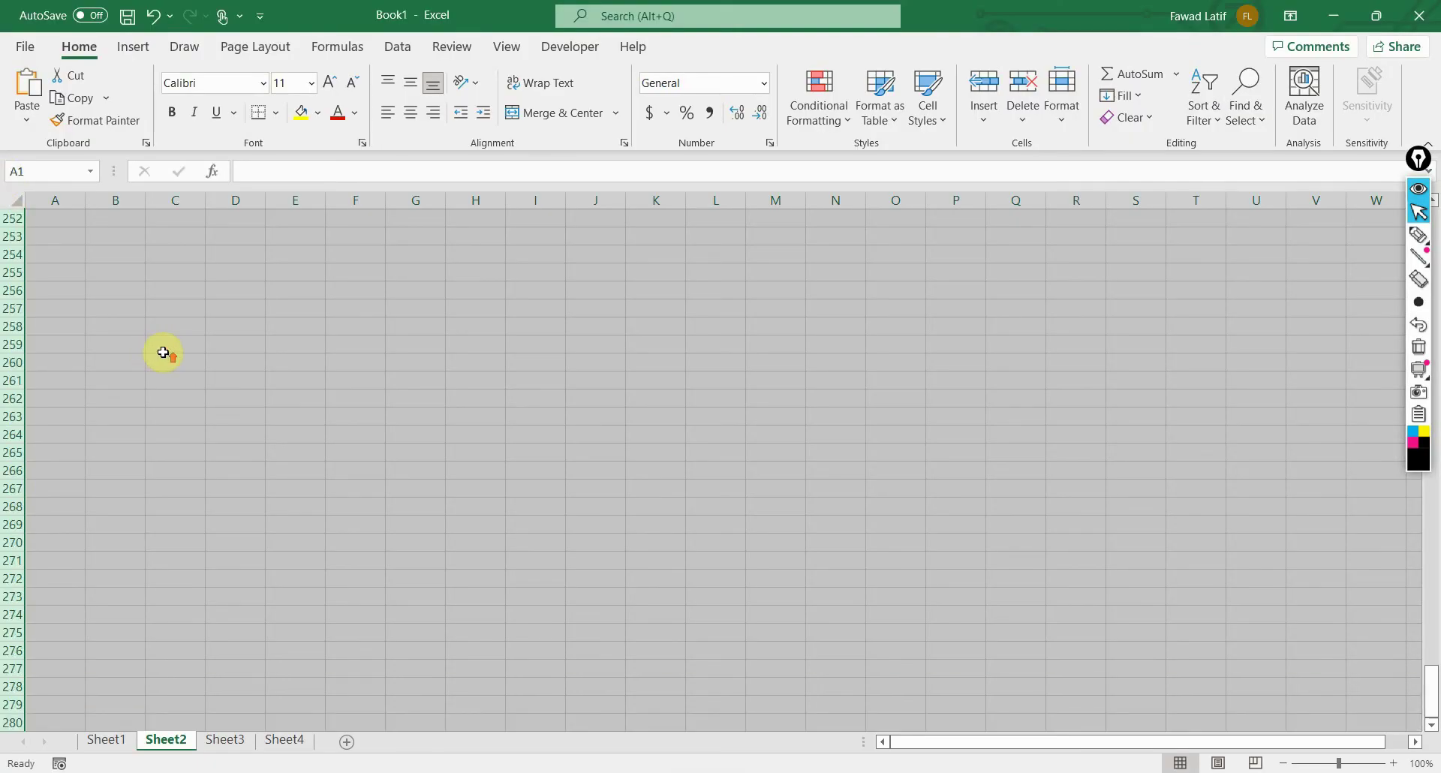
scroll(163, 351, up, 20)
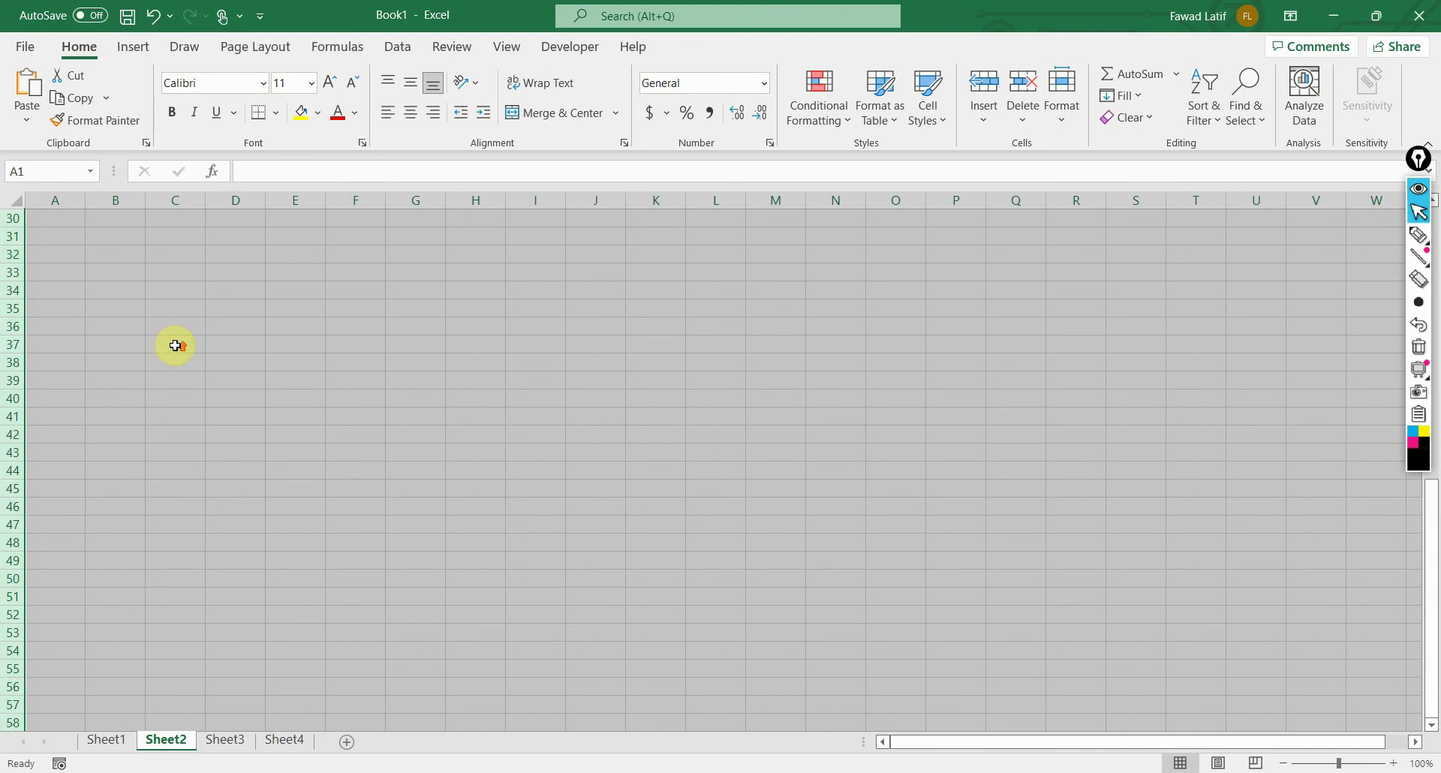
scroll(176, 345, down, 3)
scroll(27, 518, down, 2)
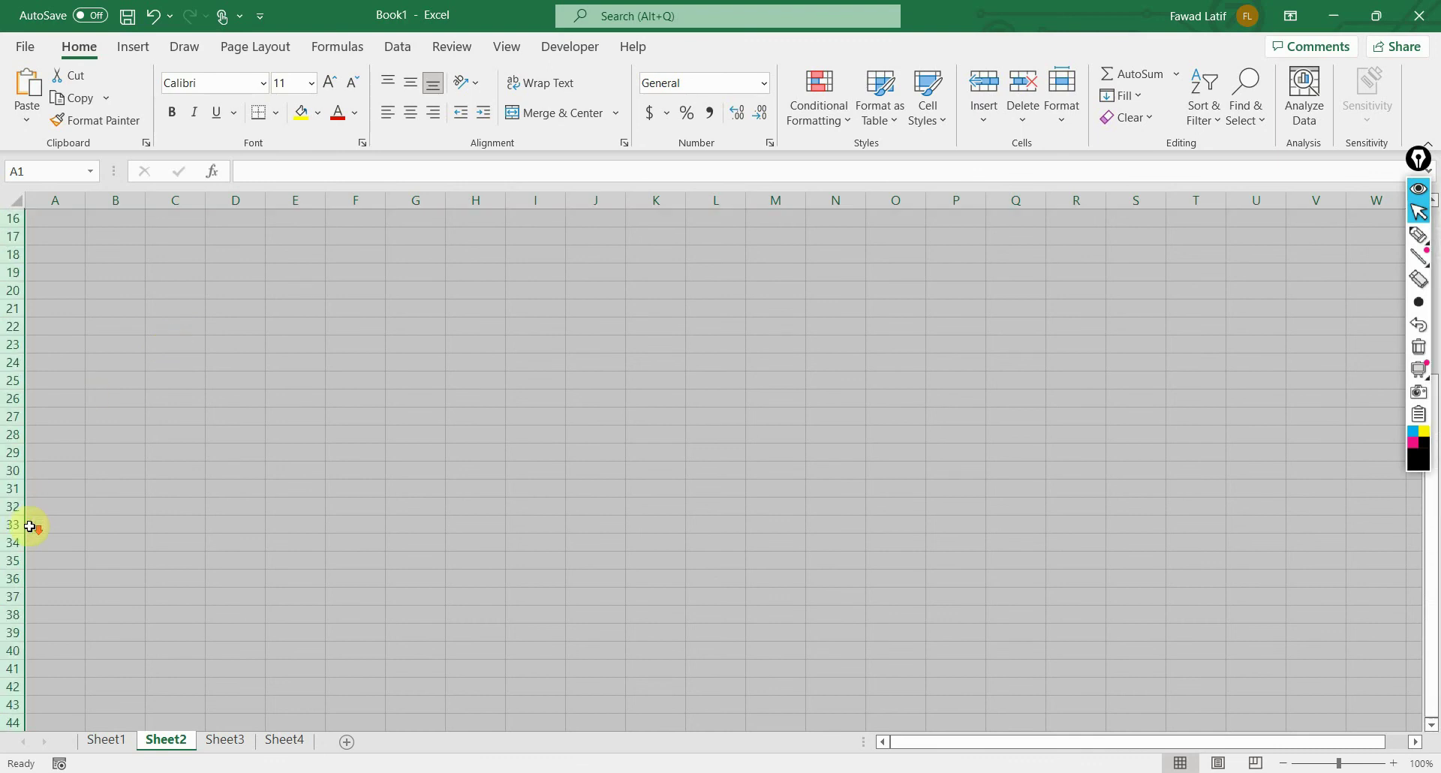
click(12, 579)
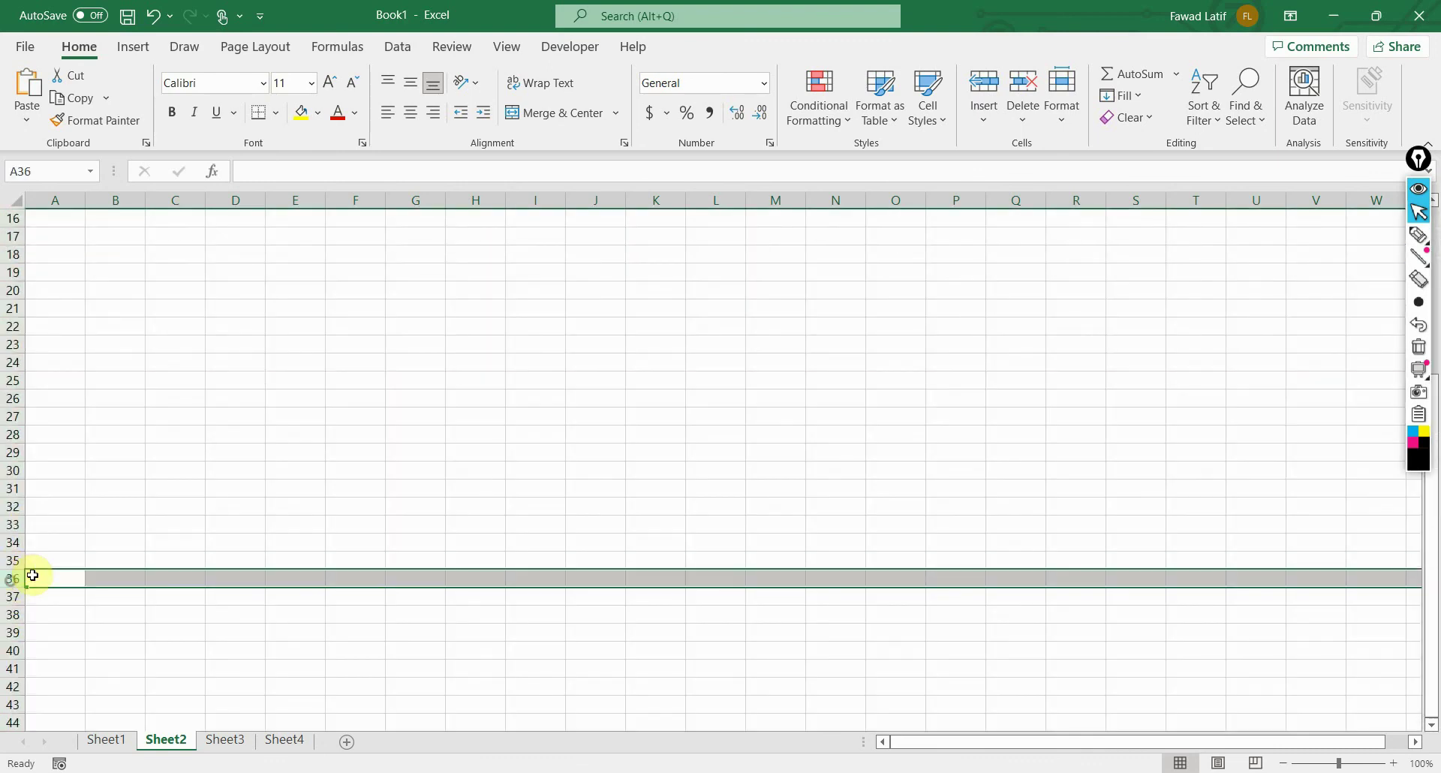
click(33, 574)
key(Tab)
text(s)
key(Tab)
text(c)
key(Tab)
text(d)
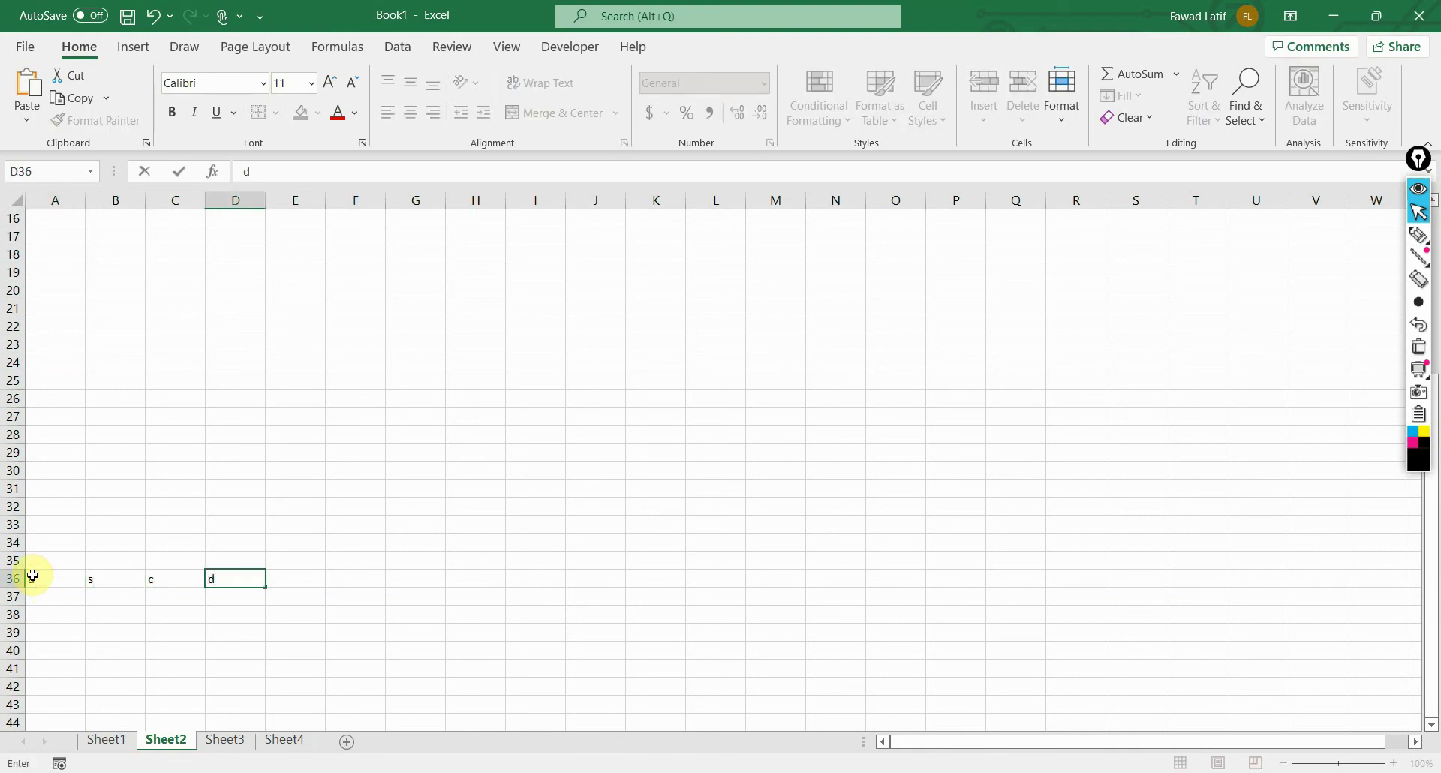
key(Tab)
text(f)
key(Tab)
key(Tab)
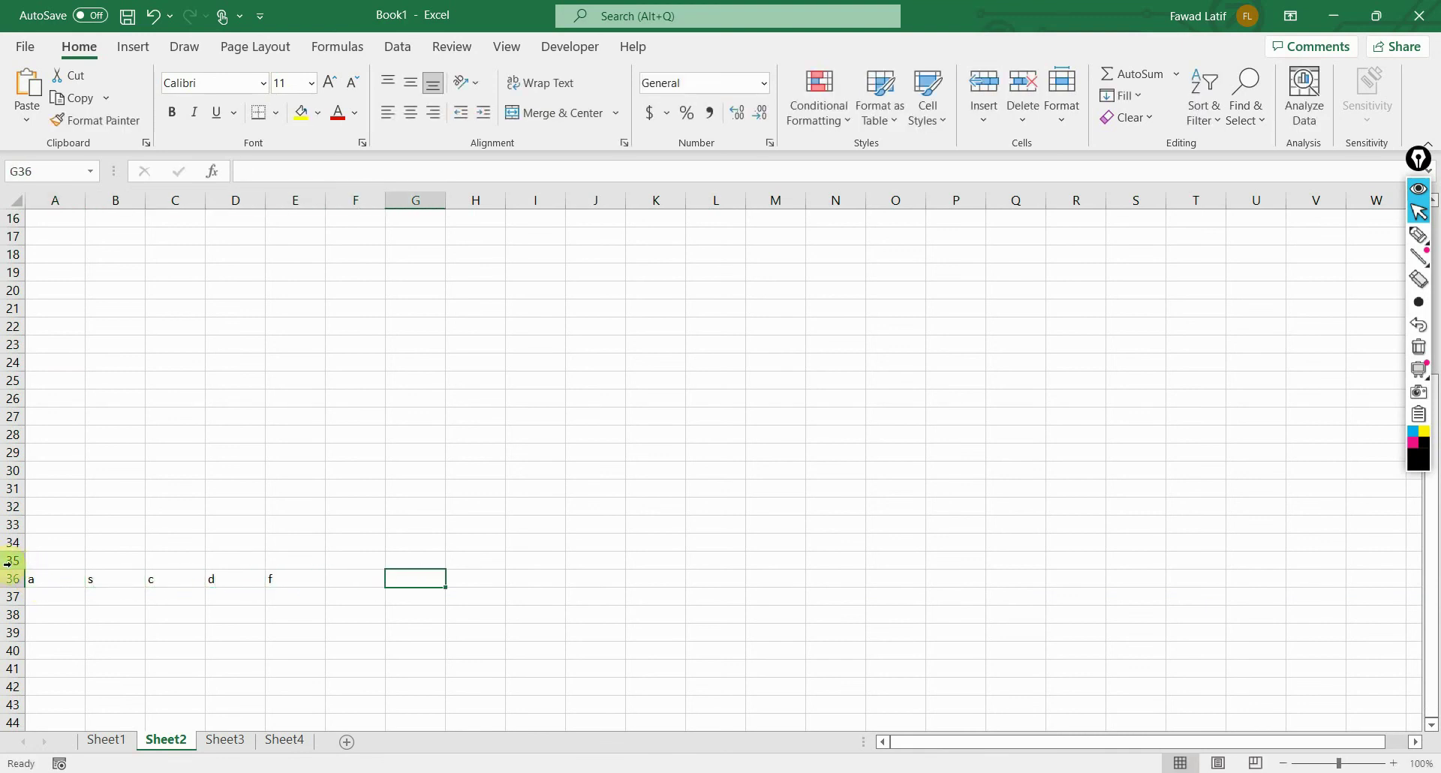
click(7, 580)
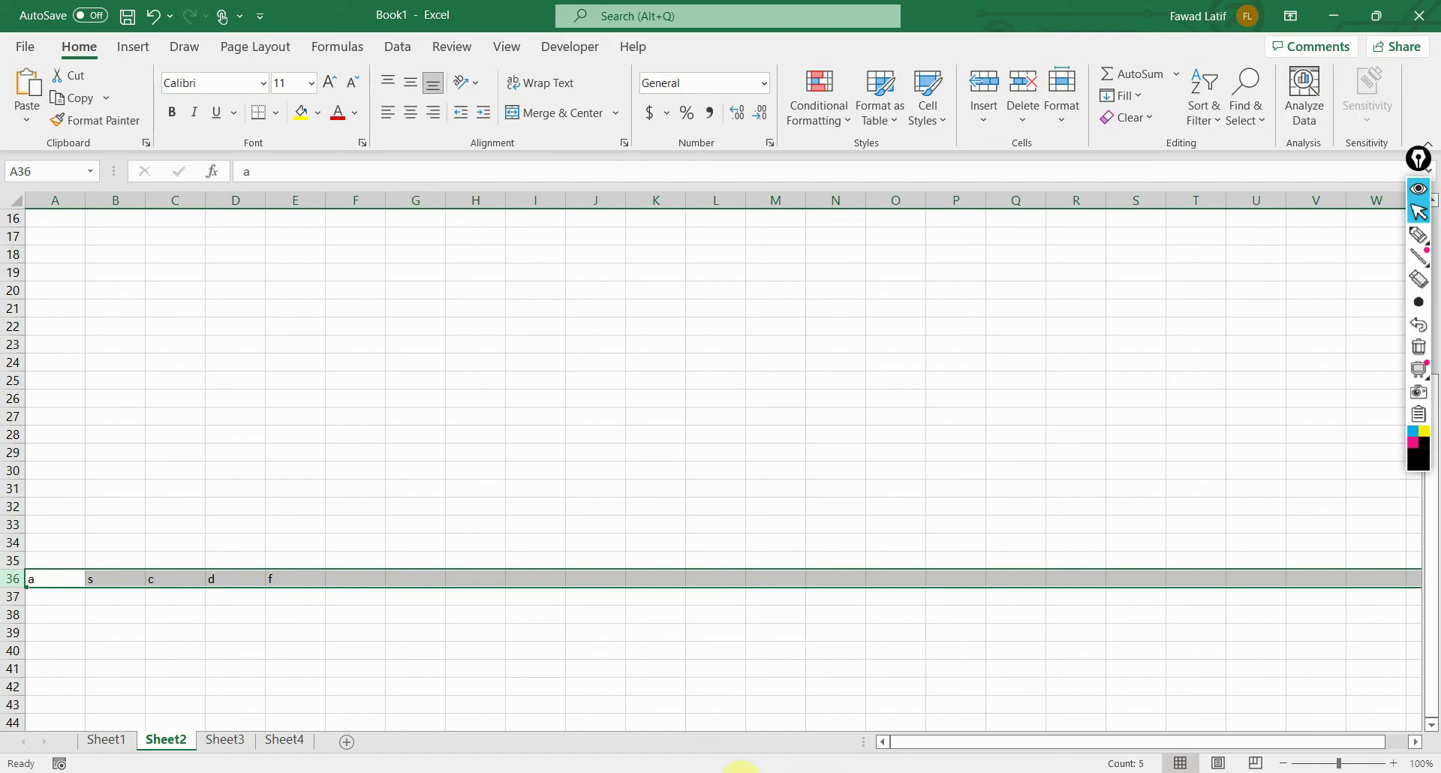
key(alt+Tab)
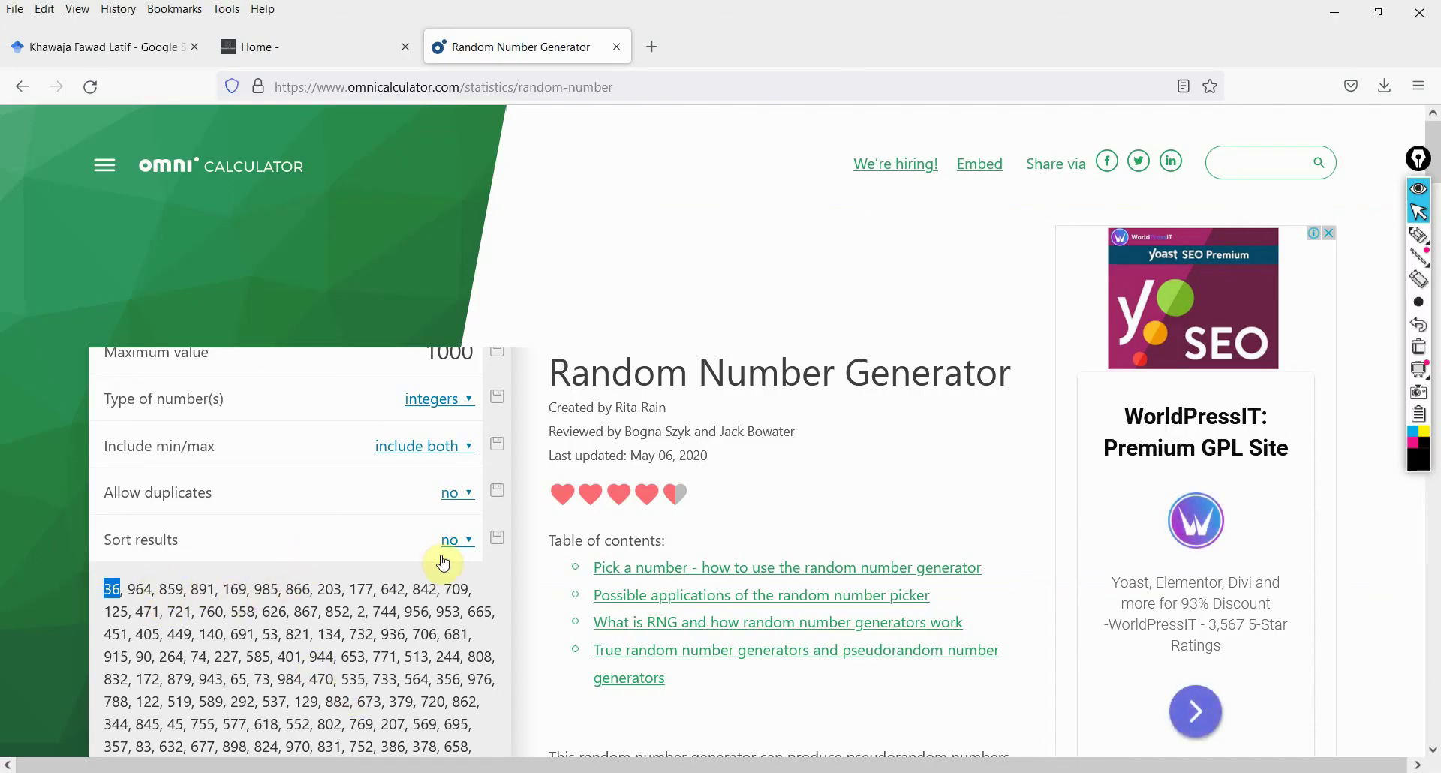
- Select the last block of generated numbers, from 289 through 711
scroll(418, 605, up, 2)
scroll(419, 605, down, 6)
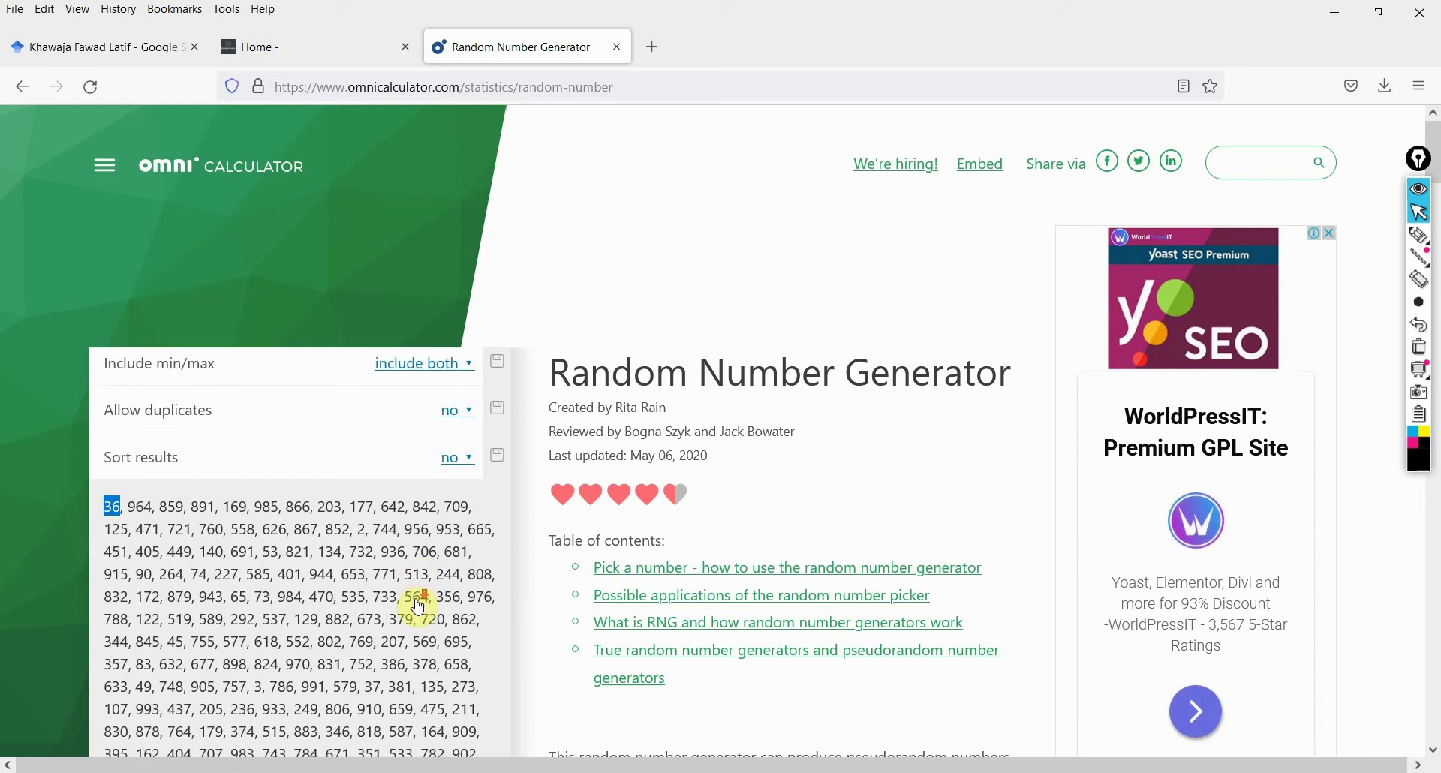
scroll(418, 605, down, 3)
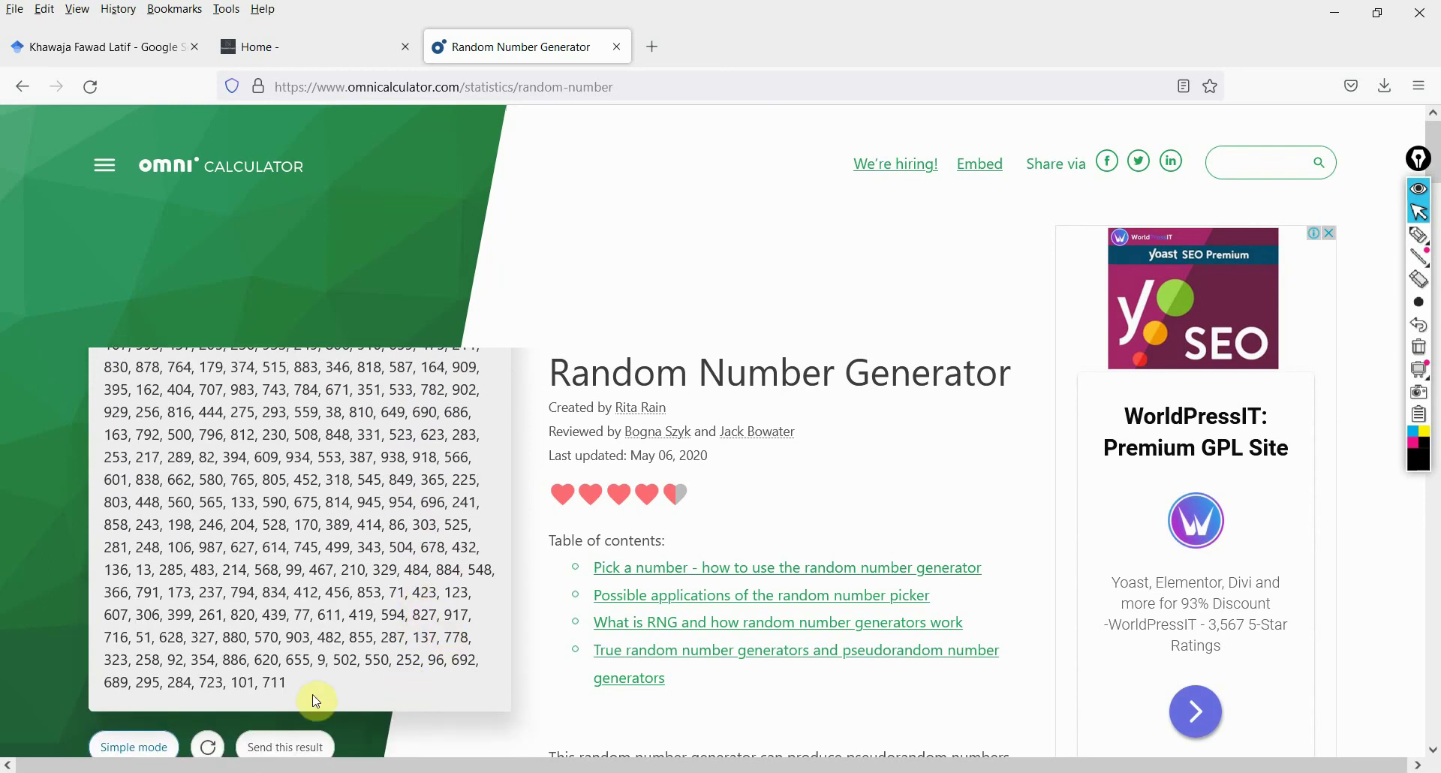
drag(307, 682, 165, 460)
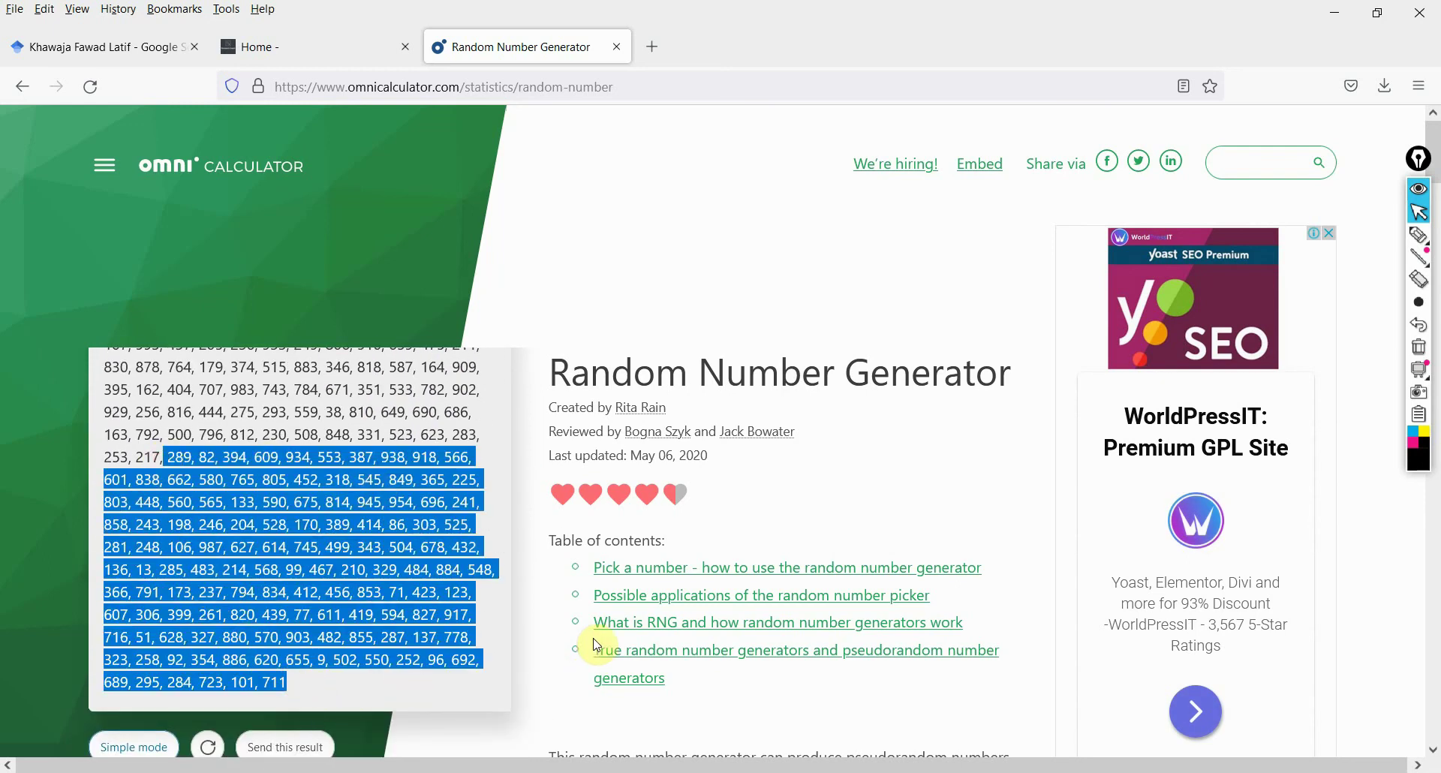
key(alt+Tab)
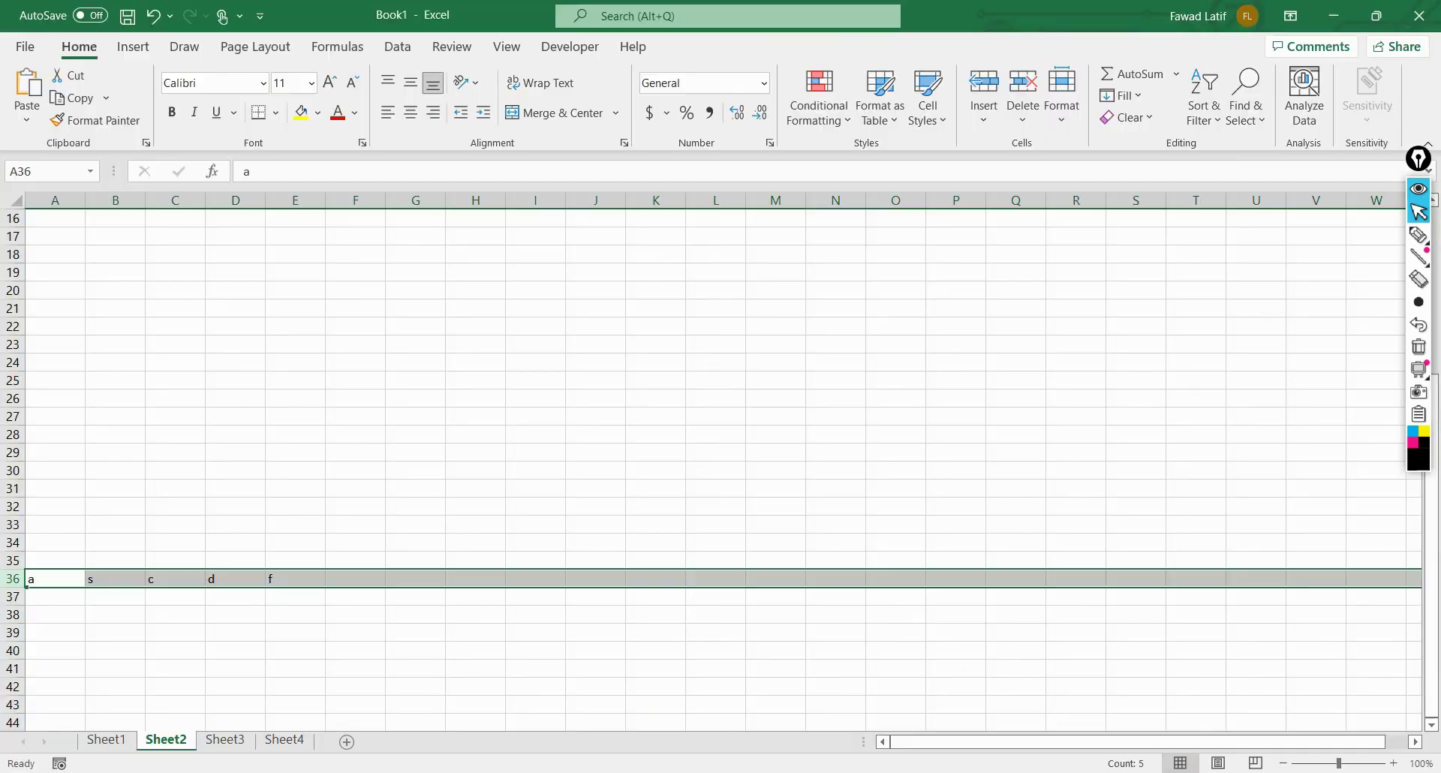
- View Sheet1's strata table with its PSRS and DSRS sample sizes
click(123, 740)
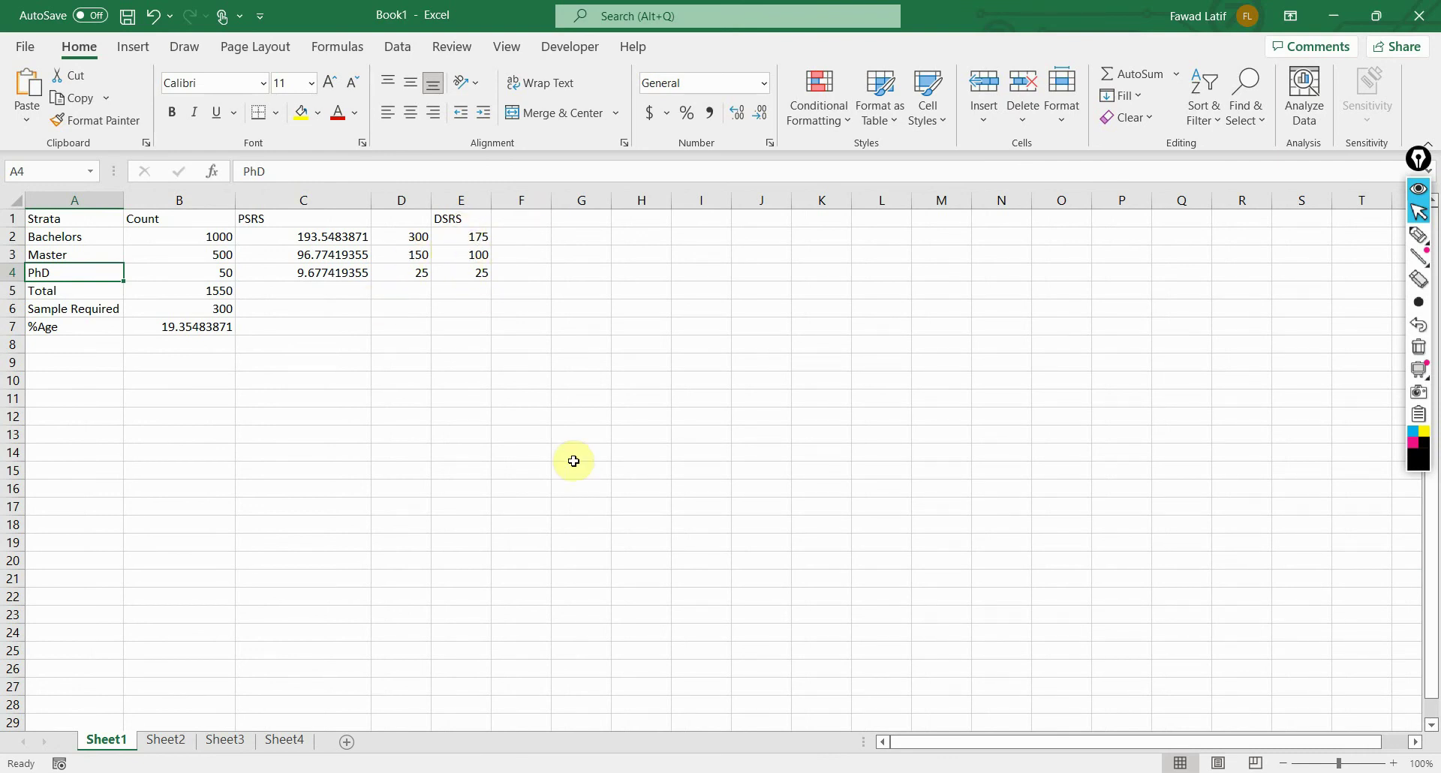
key(alt+Tab)
- Generate 150 numbers from 1 to 500 and select the full list, 171 through 56
drag(199, 461, 434, 596)
scroll(444, 418, up, 5)
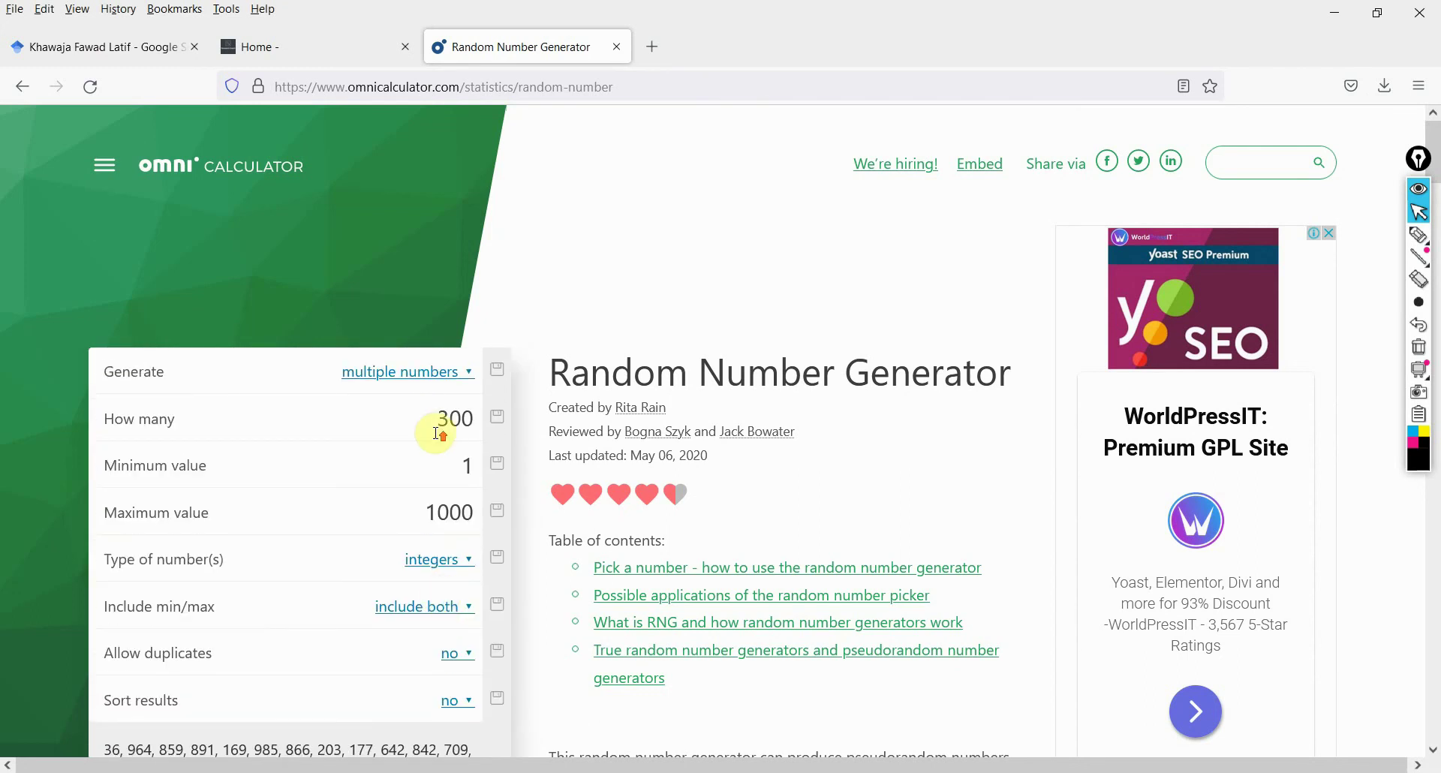
drag(411, 424, 474, 422)
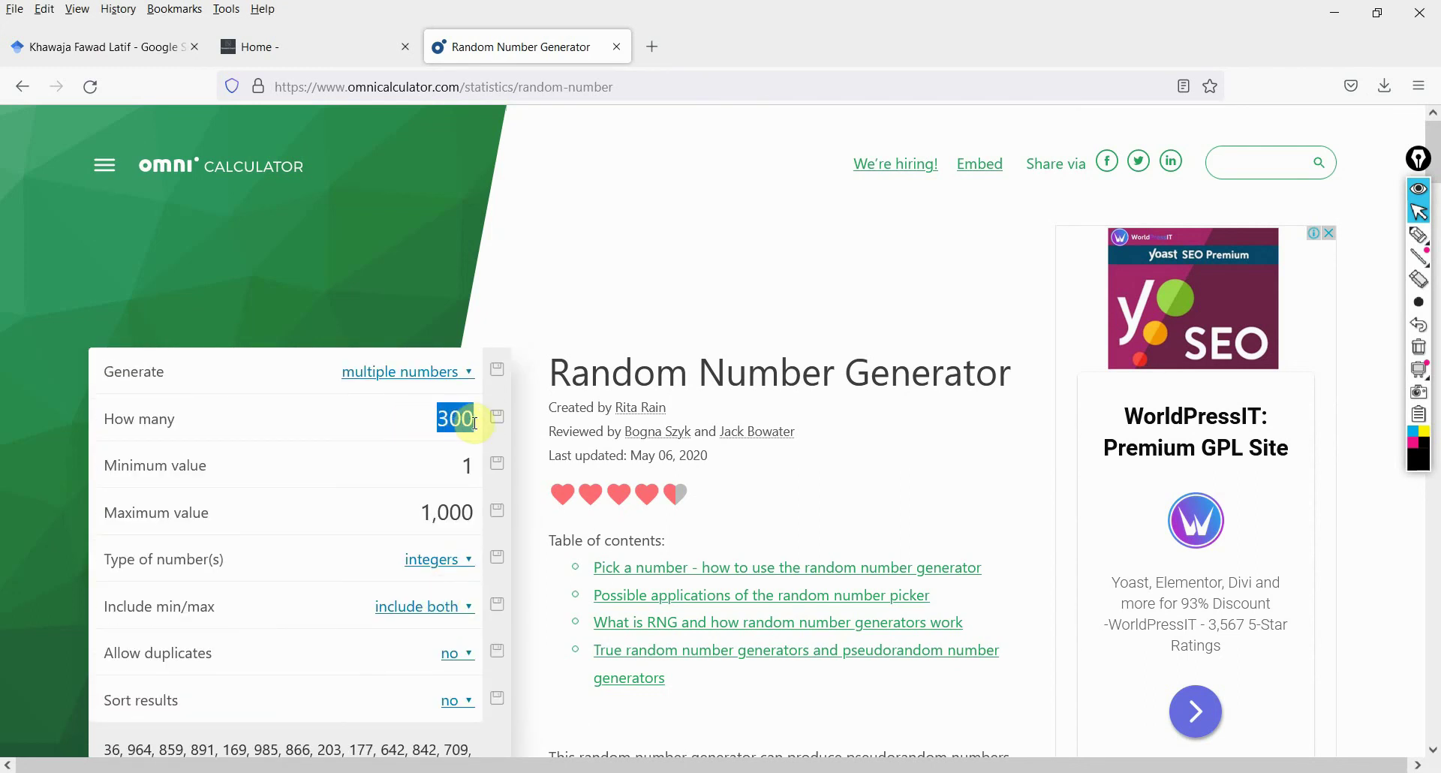
text(15)
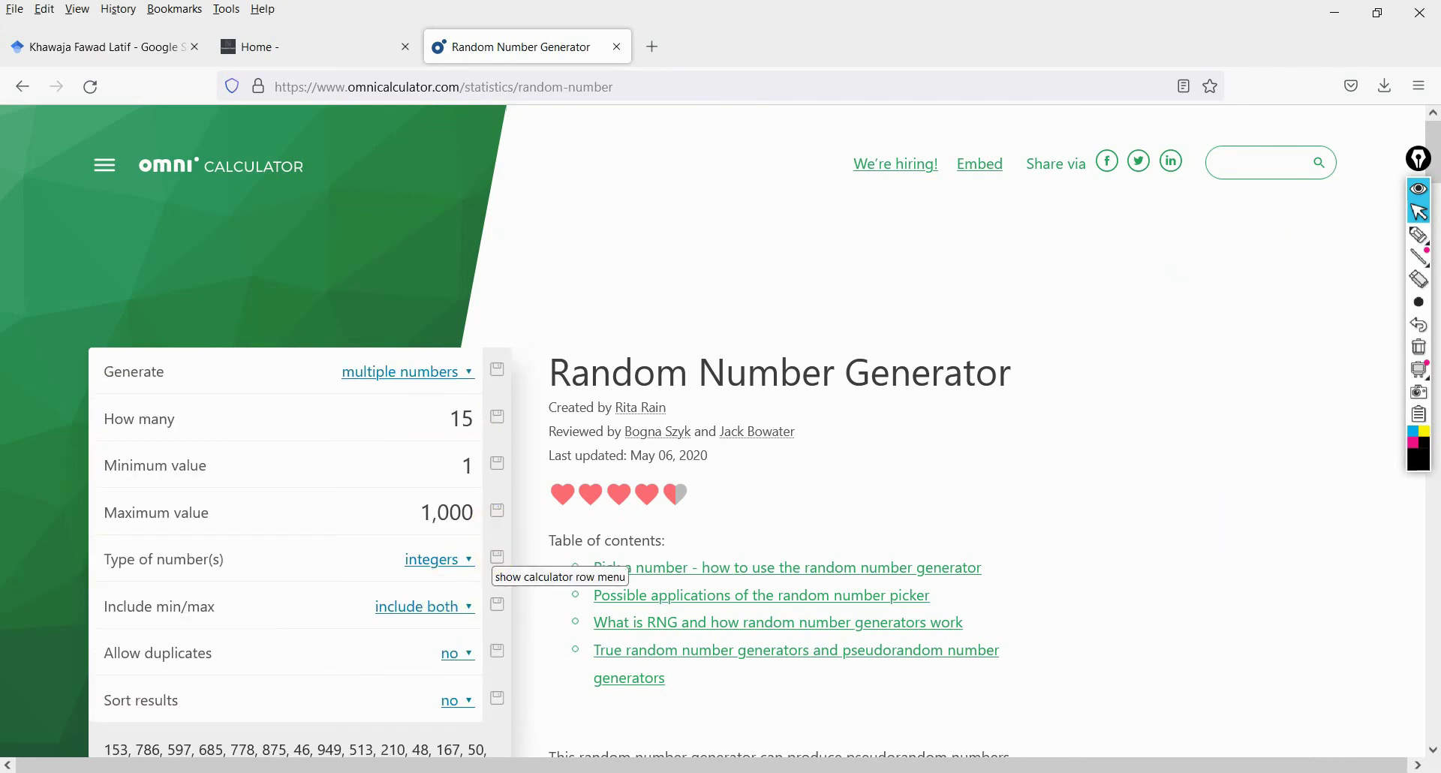
text(0)
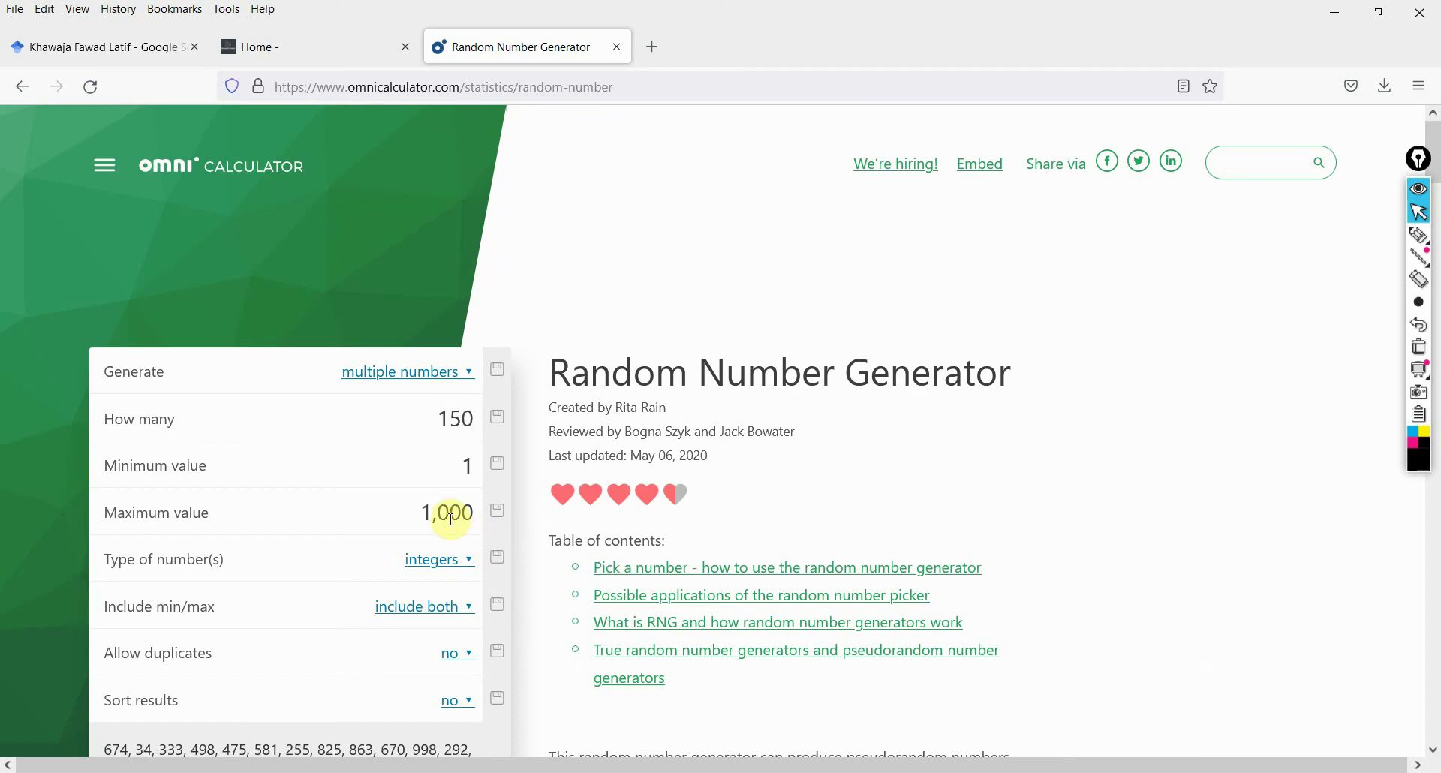
click(420, 512)
double_click(392, 512)
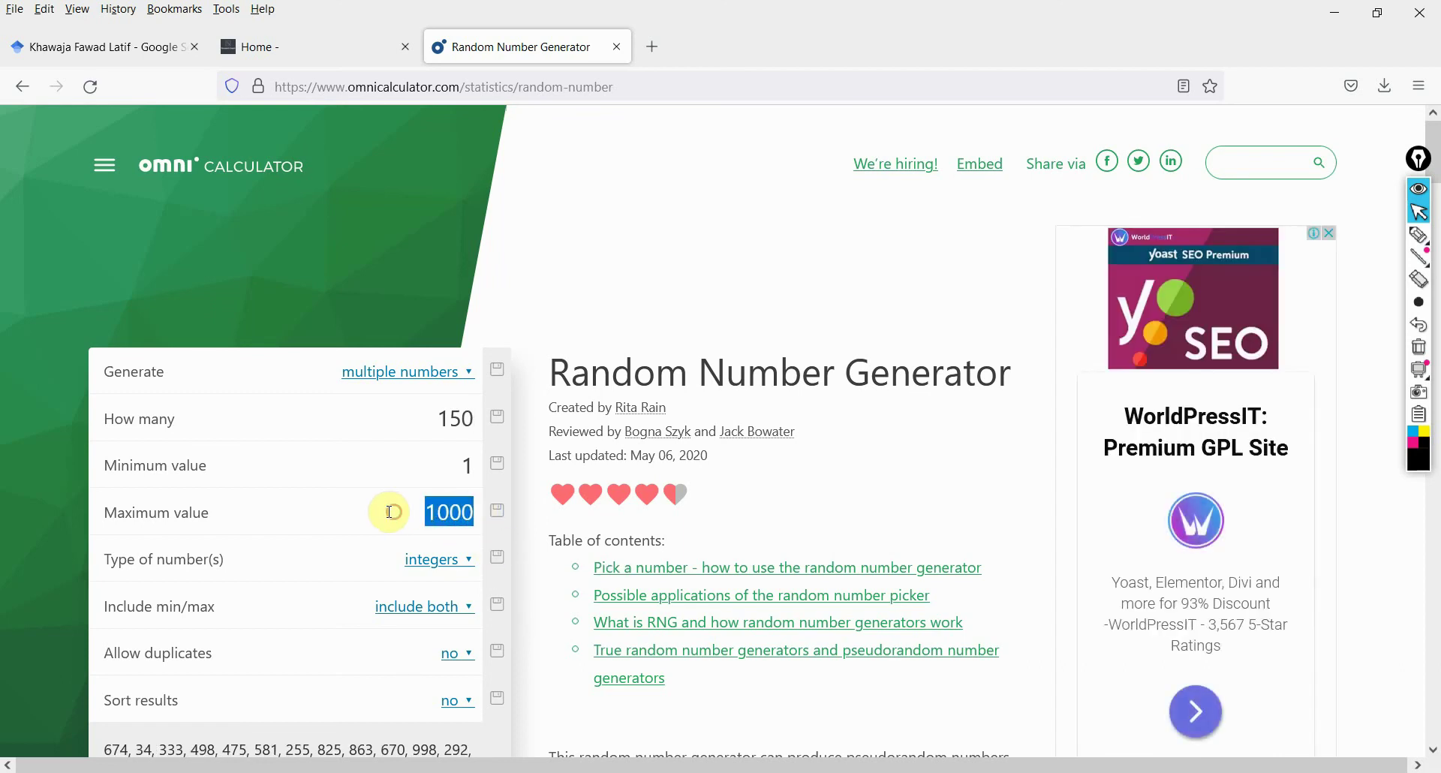
text(500)
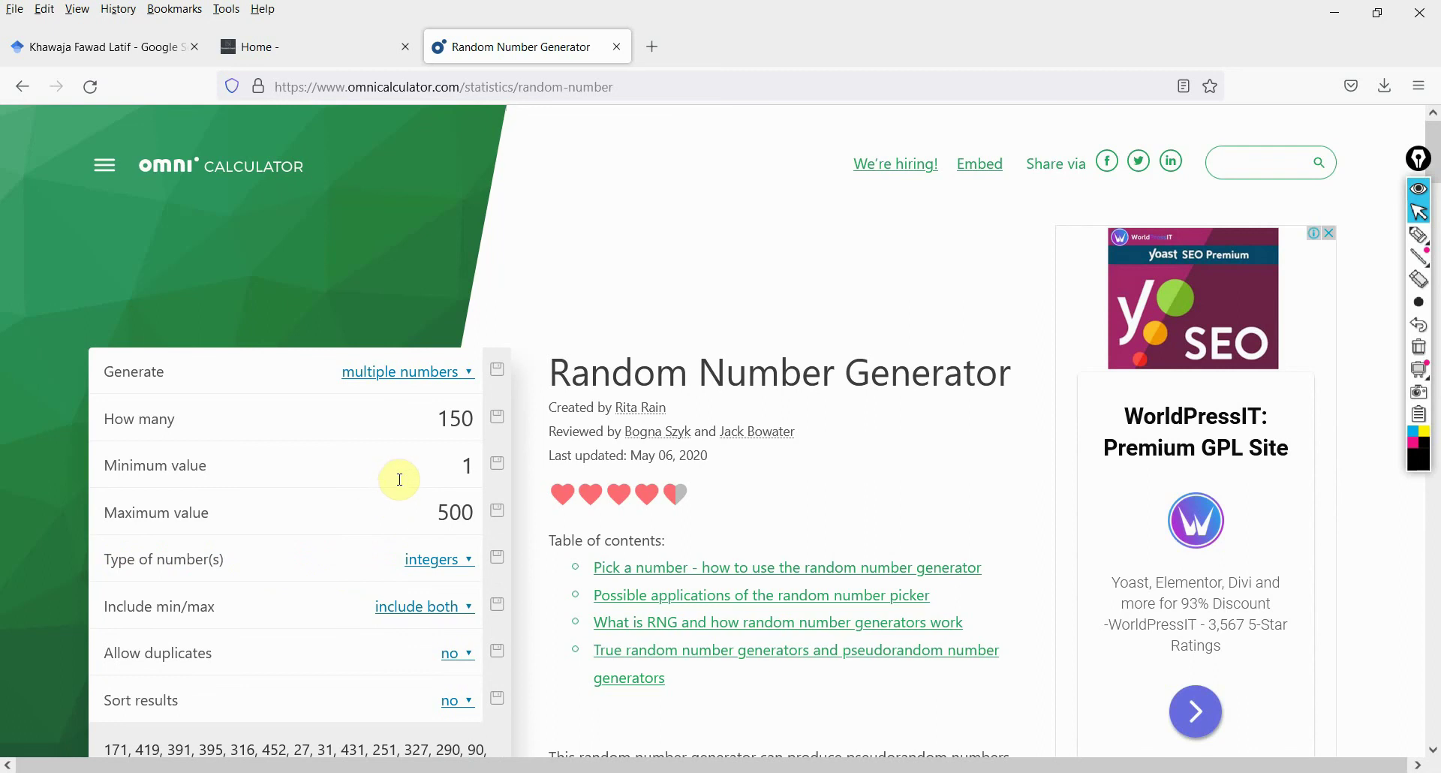
scroll(405, 518, down, 5)
drag(105, 395, 391, 621)
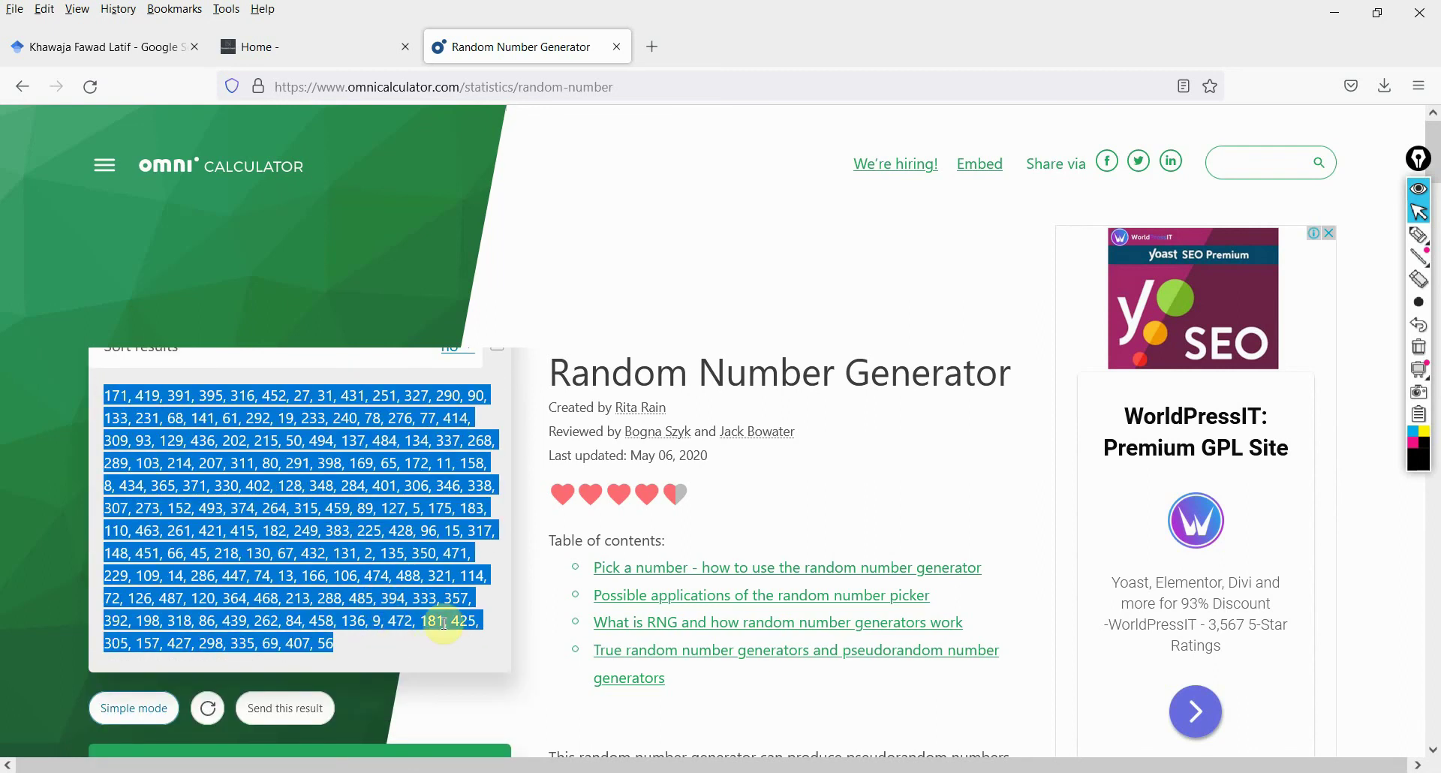